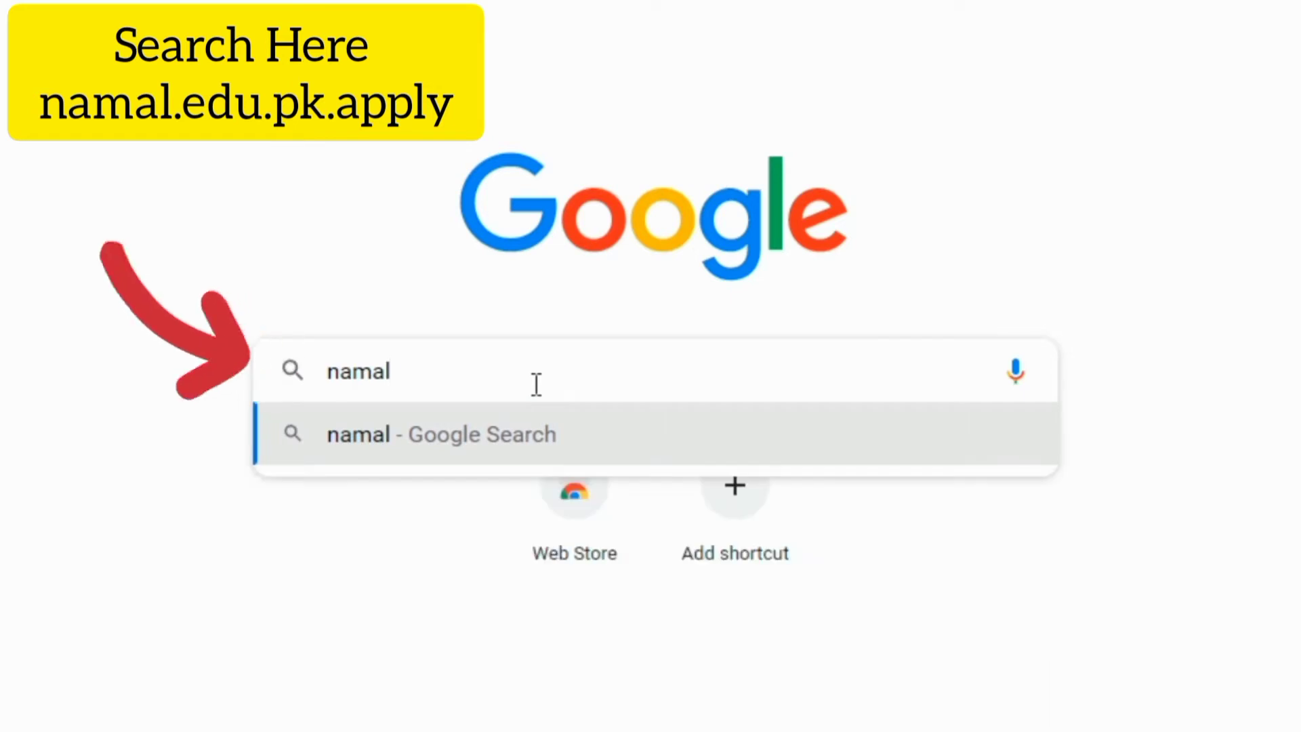
# - Search Google for 'namal.edu.pk.apply' and zoom the results page out
pyautogui.write('.edu')
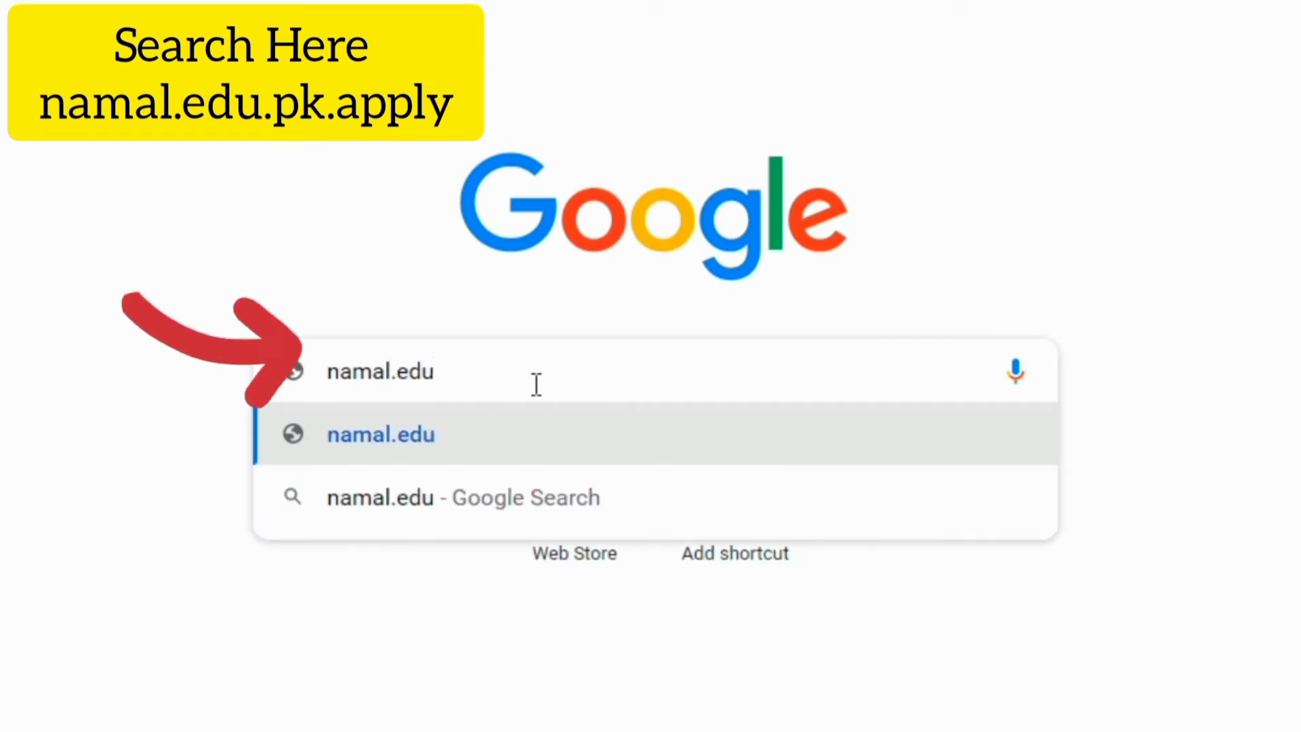
pyautogui.write('.pk.apply')
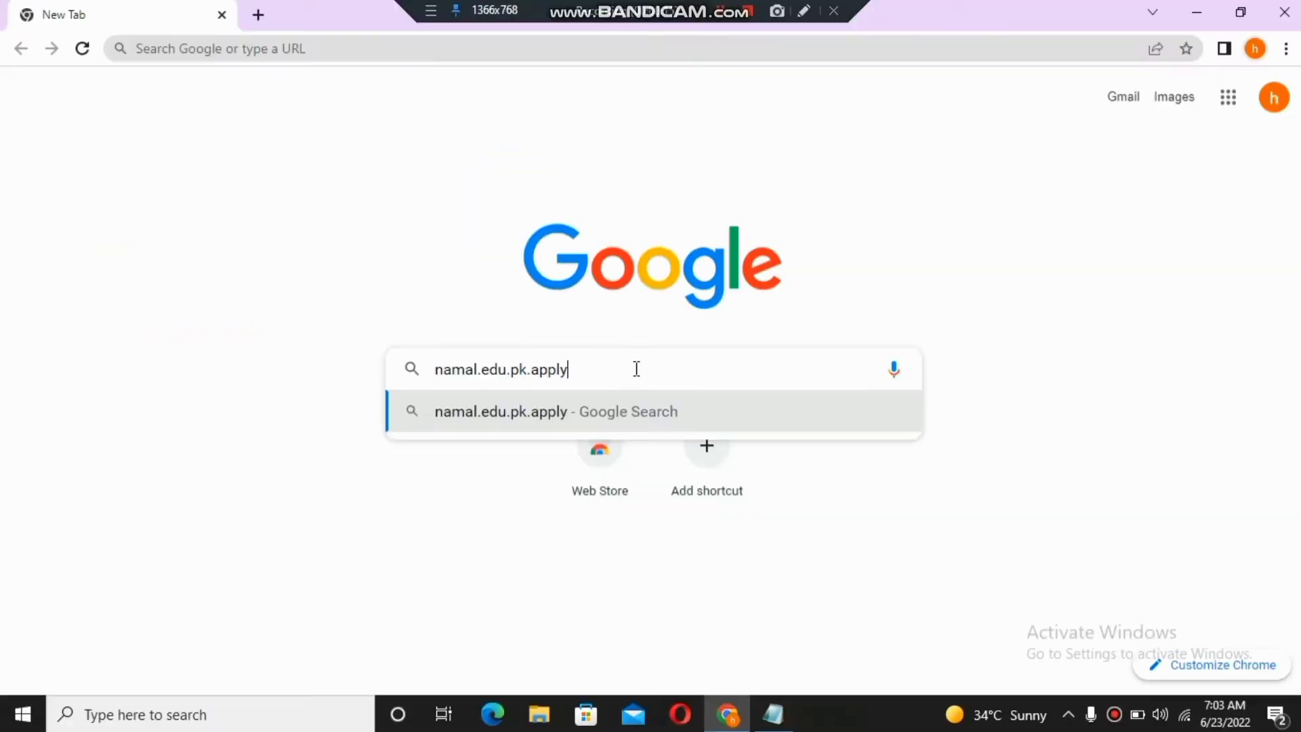
pyautogui.press('Return')
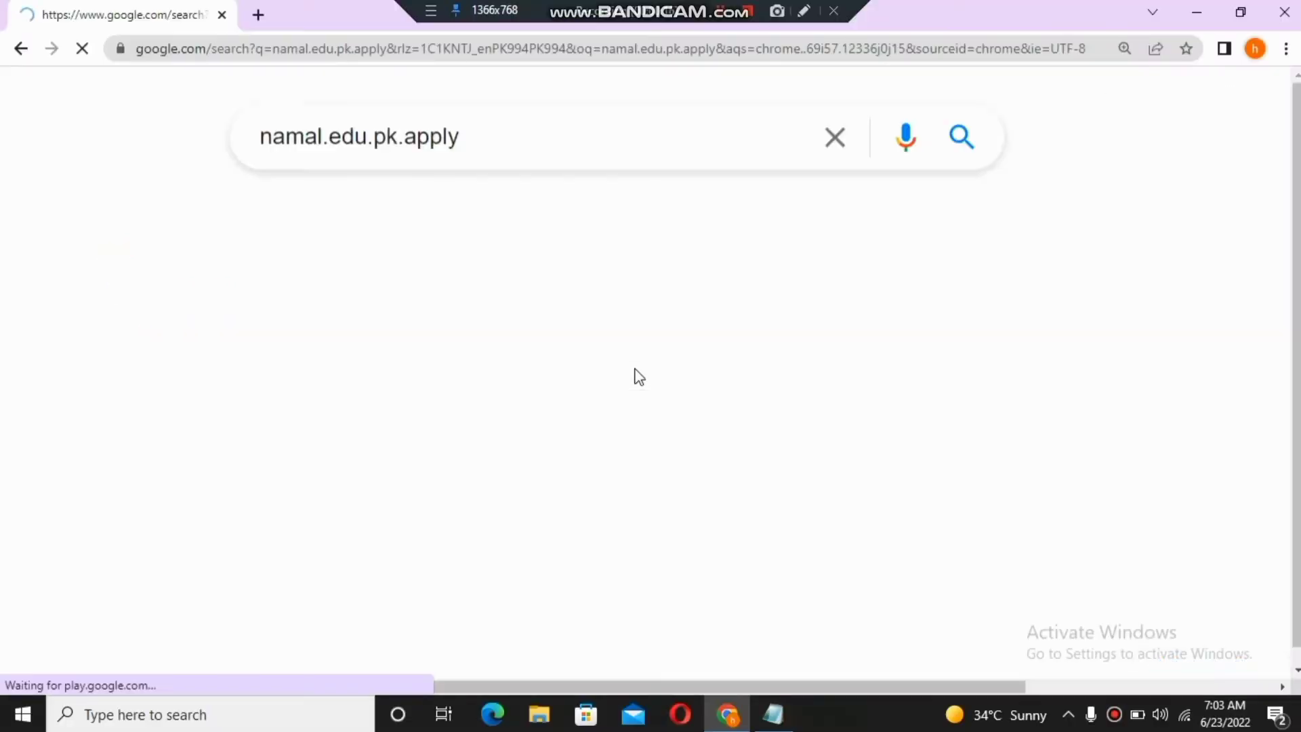
pyautogui.hotkey('ctrl', '-')
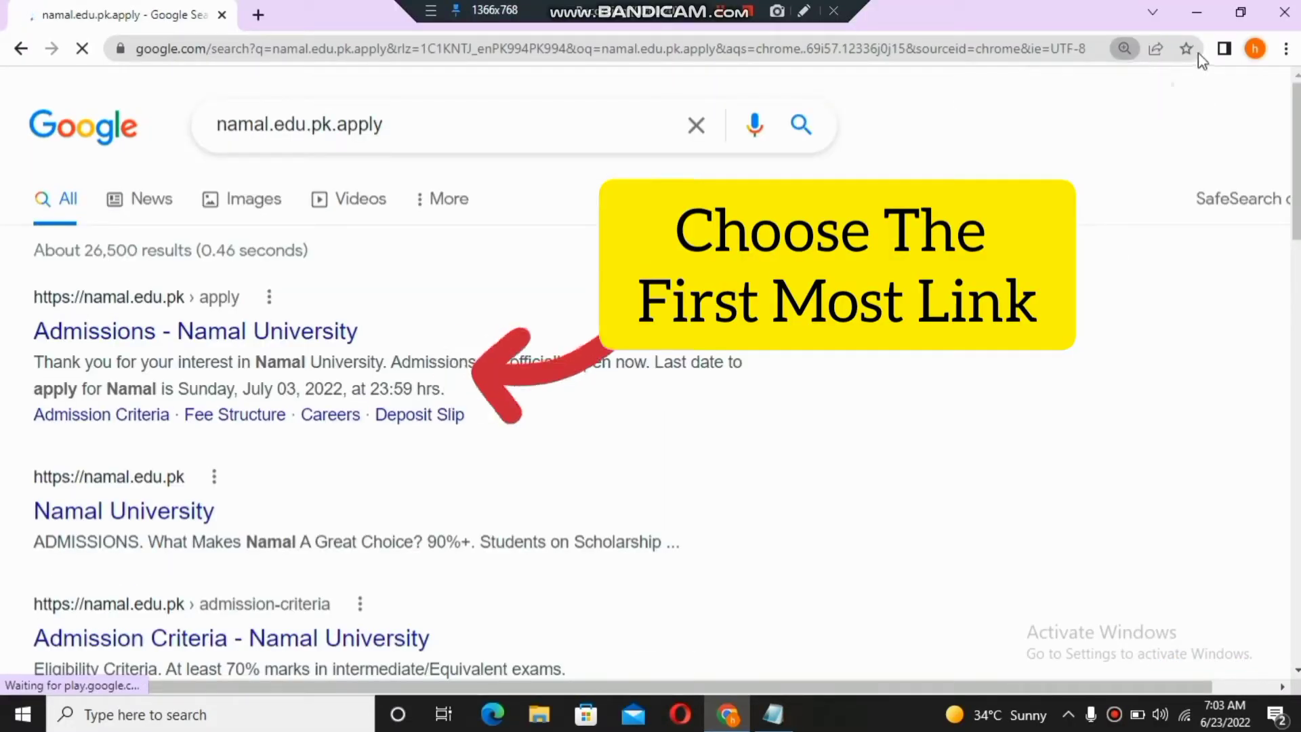
# - Open the 'Admissions - Namal University' result, then its Apply Here link to the admission portal
pyautogui.click(311, 342)
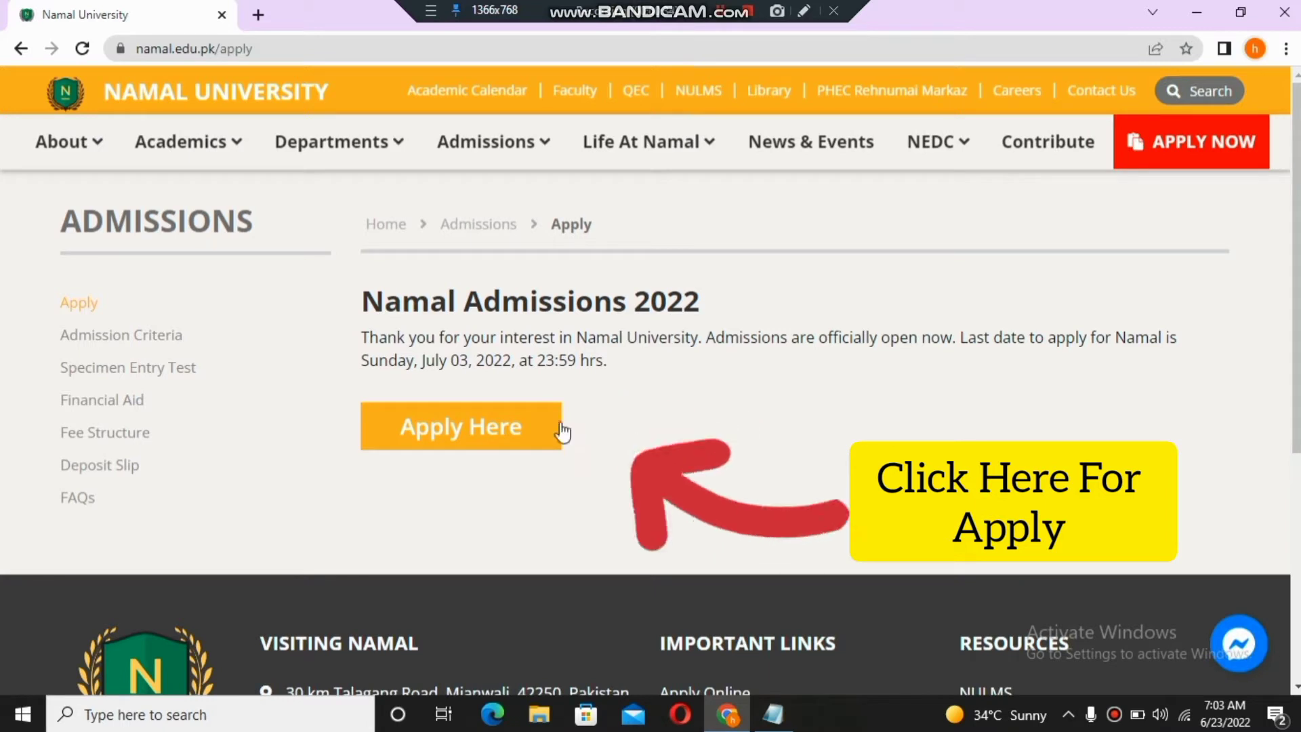
pyautogui.click(479, 429)
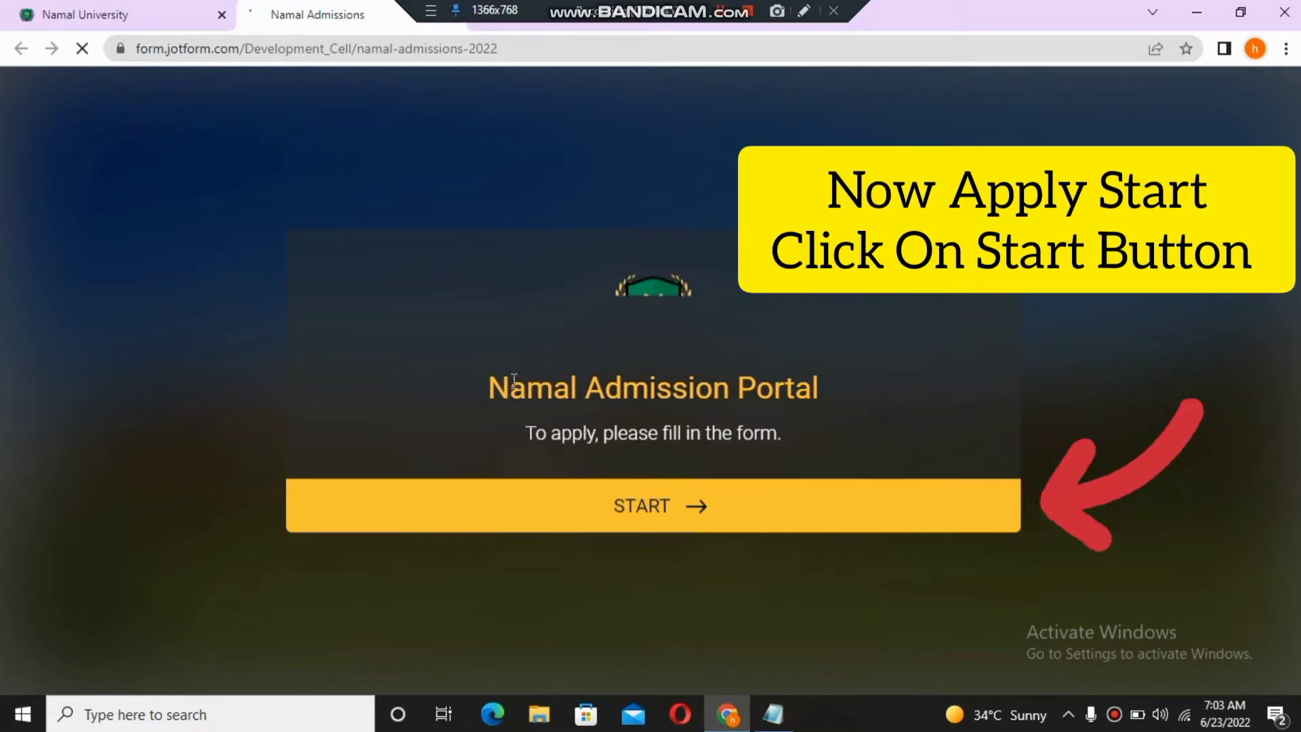
# - Start the admission form, enter the applicant's full name, and begin typing the CNIC / B-Form number
pyautogui.moveTo(503, 384); pyautogui.dragTo(845, 392)
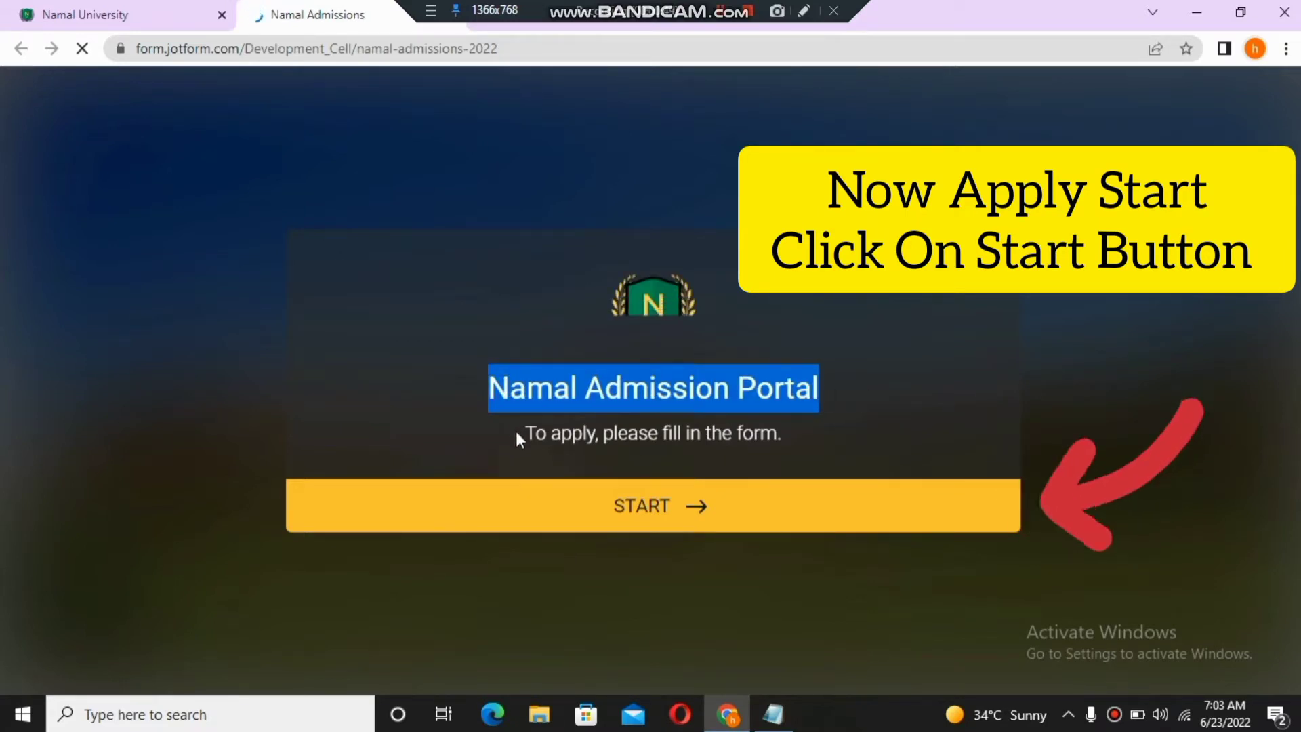
pyautogui.moveTo(517, 434); pyautogui.dragTo(820, 446)
pyautogui.click(820, 446)
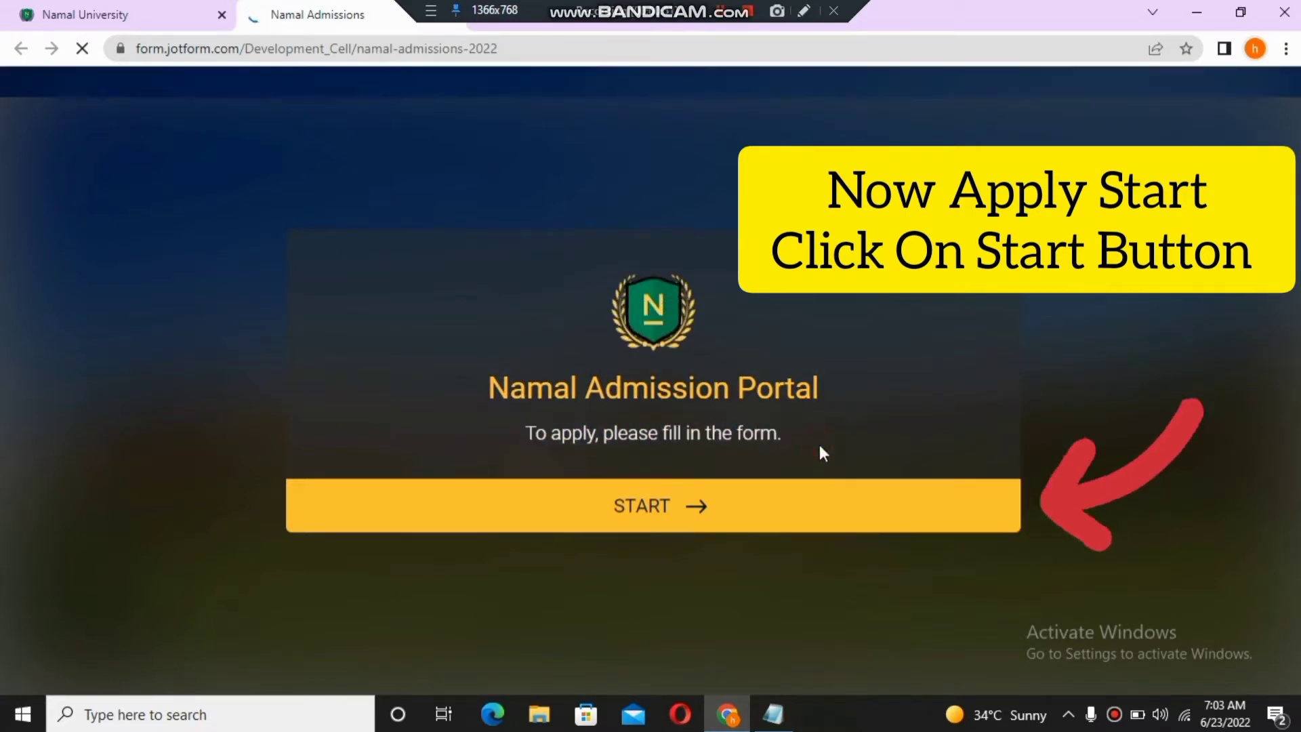
pyautogui.click(670, 505)
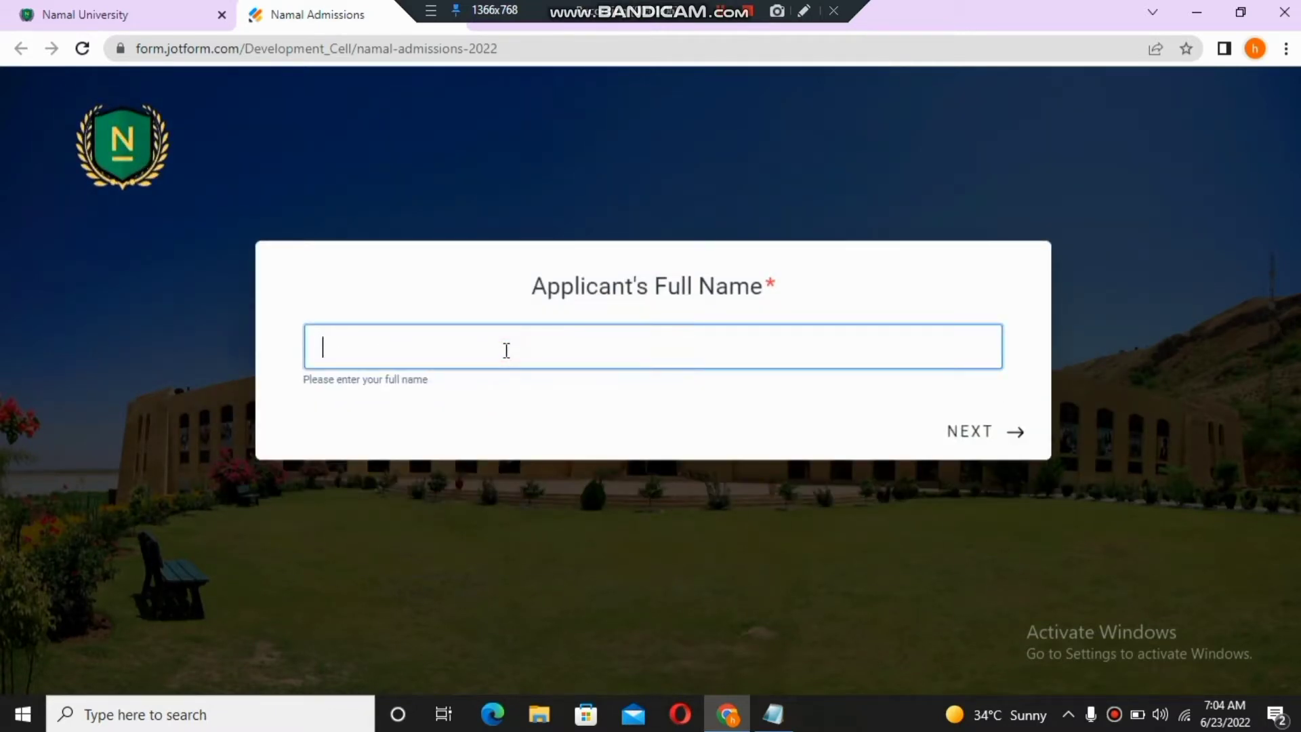
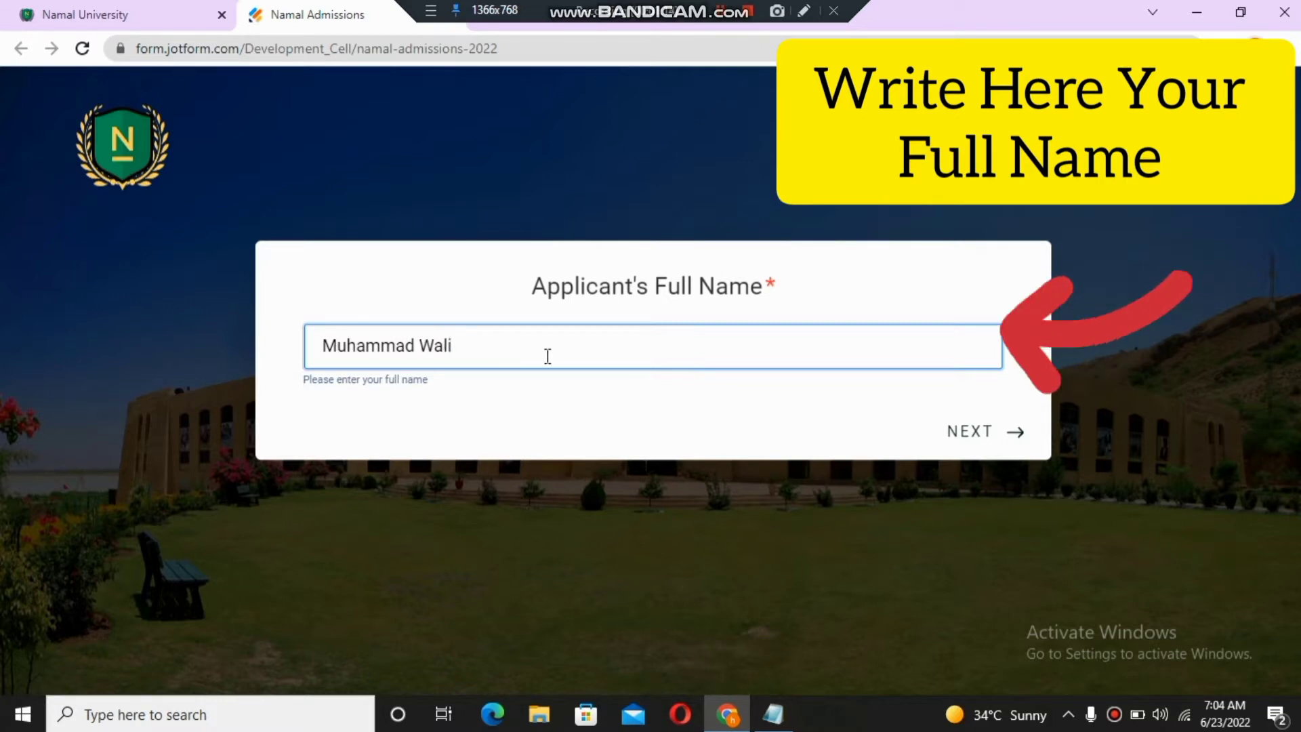
pyautogui.click(976, 434)
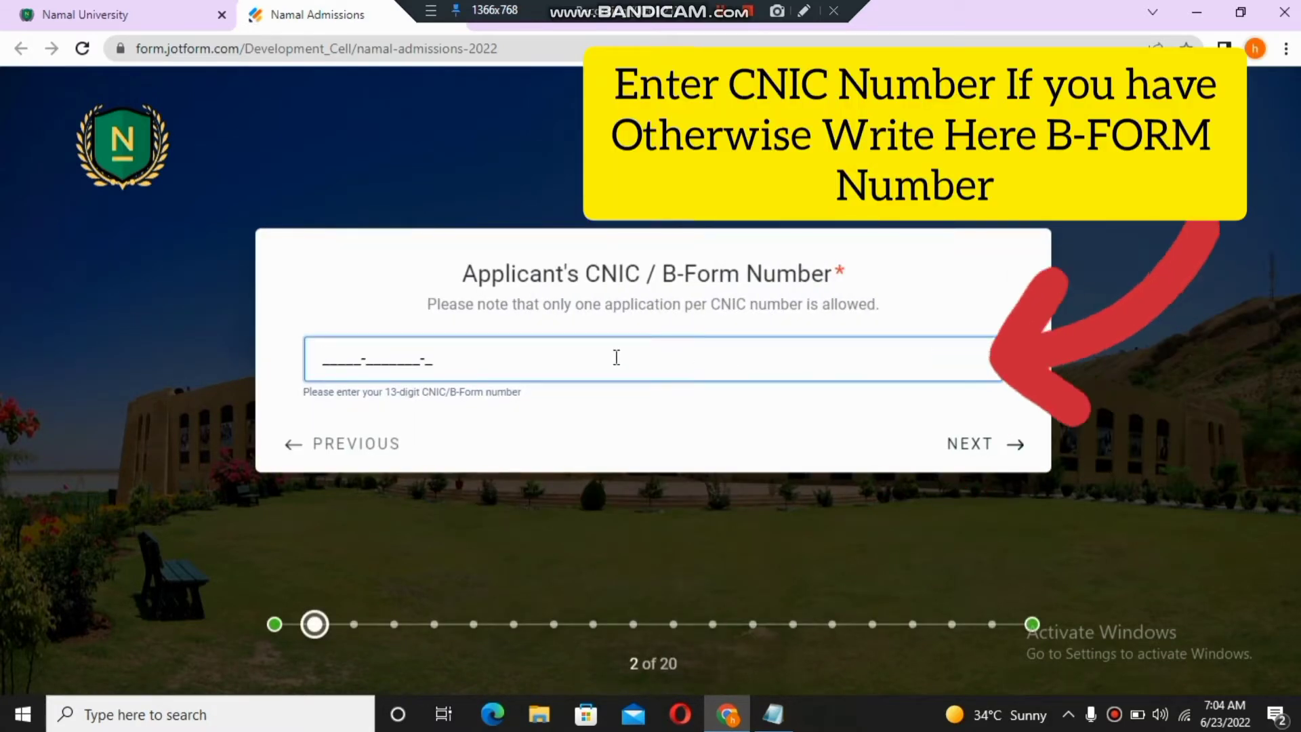
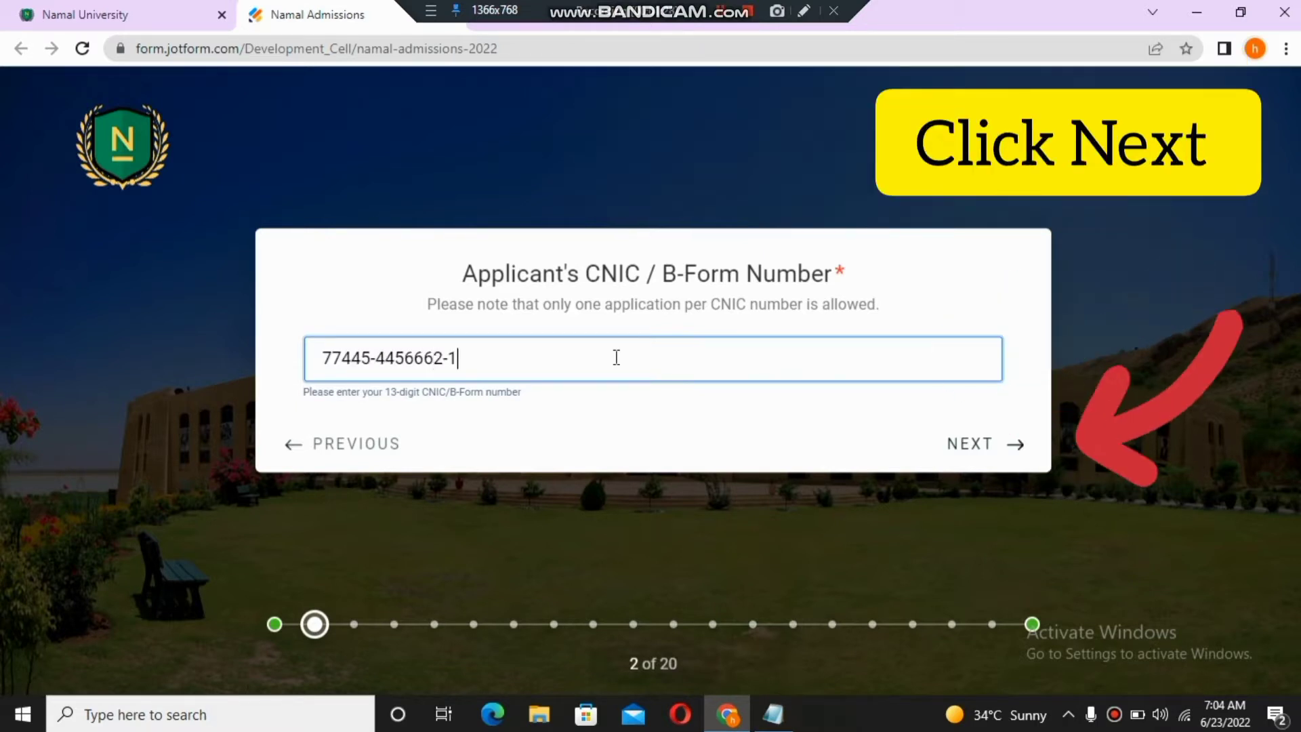
# - Enter the father's name in the Father's Name question
pyautogui.click(1002, 445)
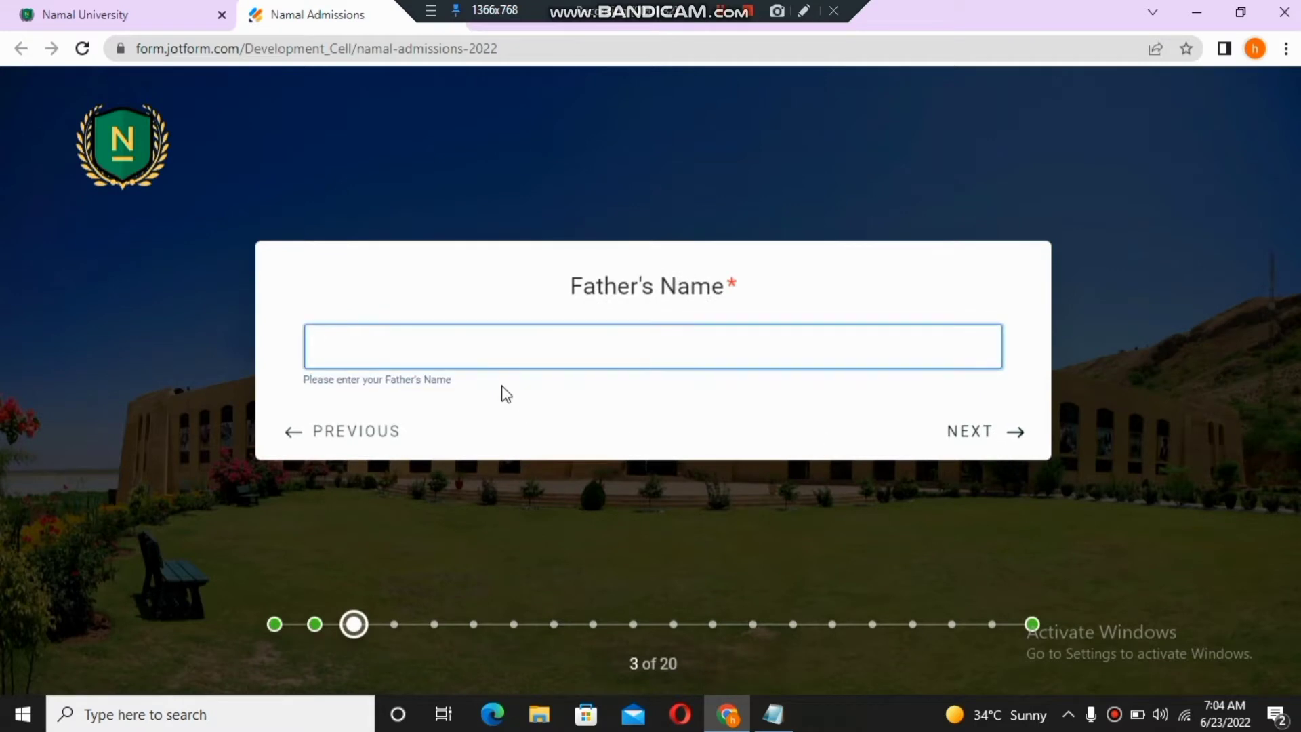
pyautogui.click(488, 351)
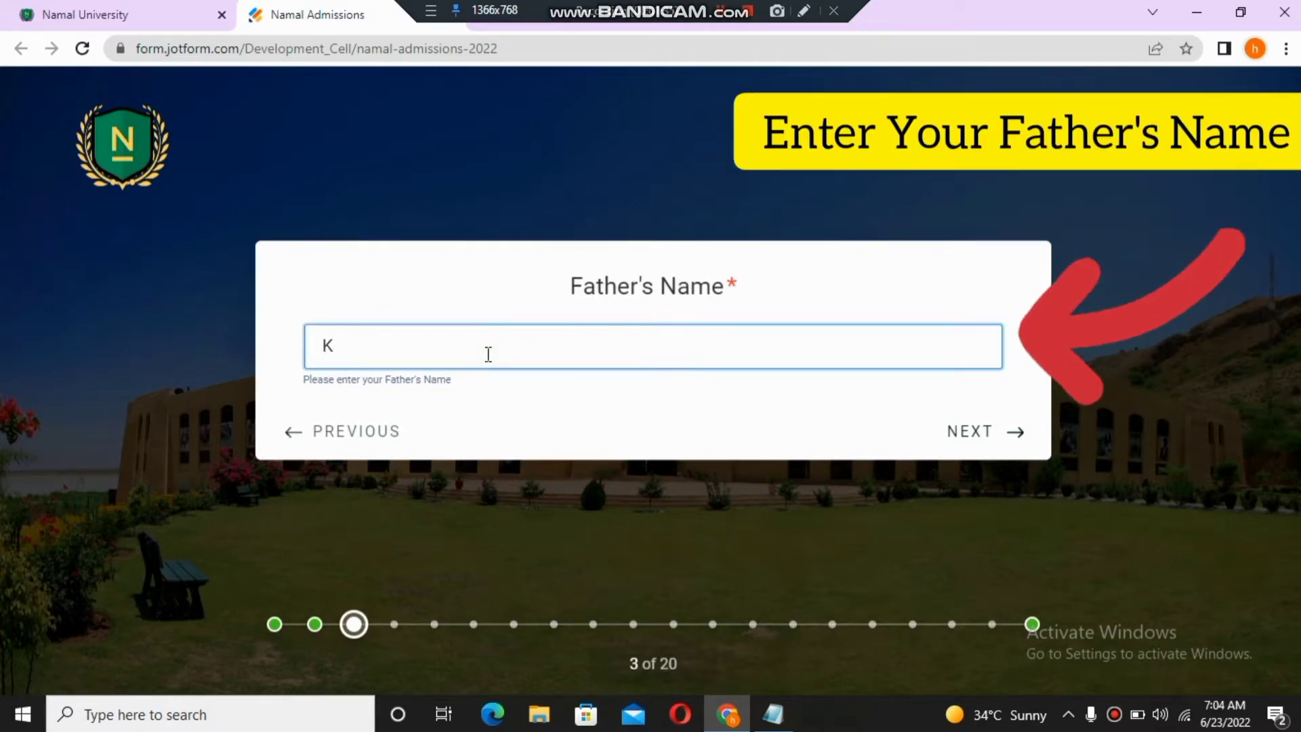
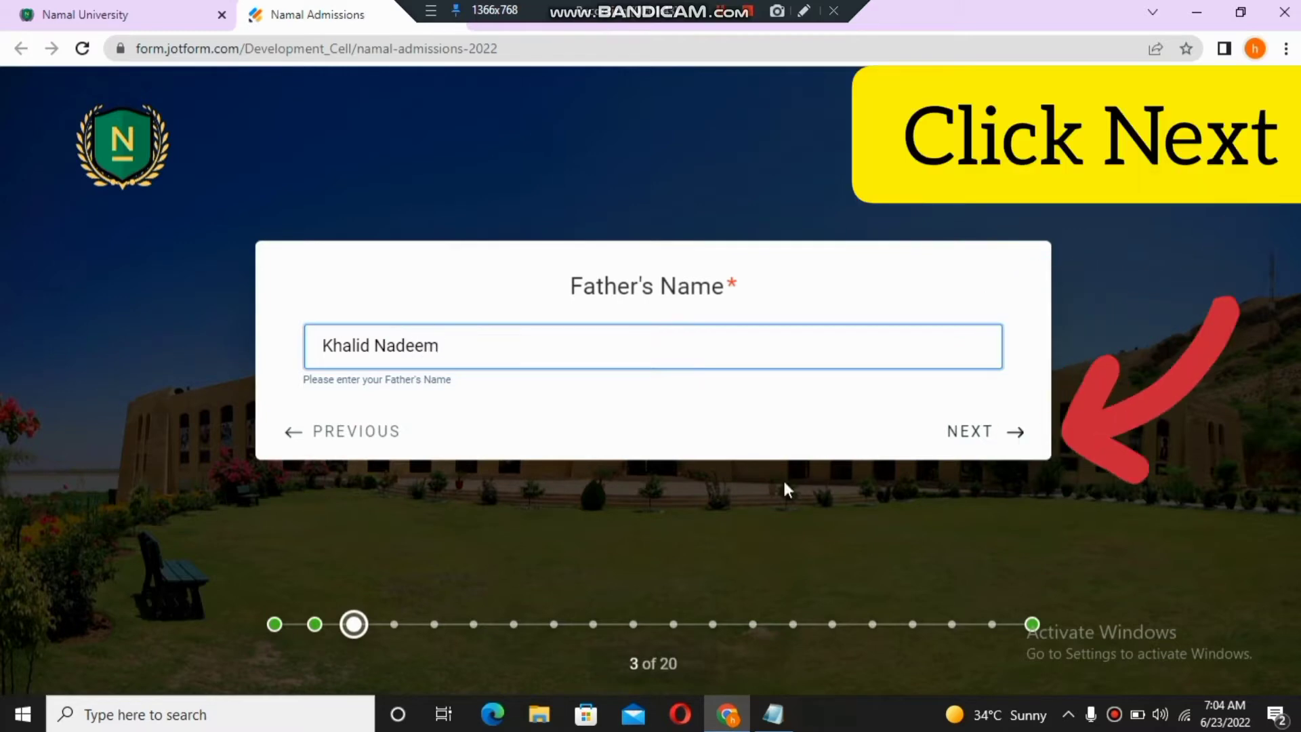
# - Choose Male as the gender and begin entering the date of birth
pyautogui.click(994, 437)
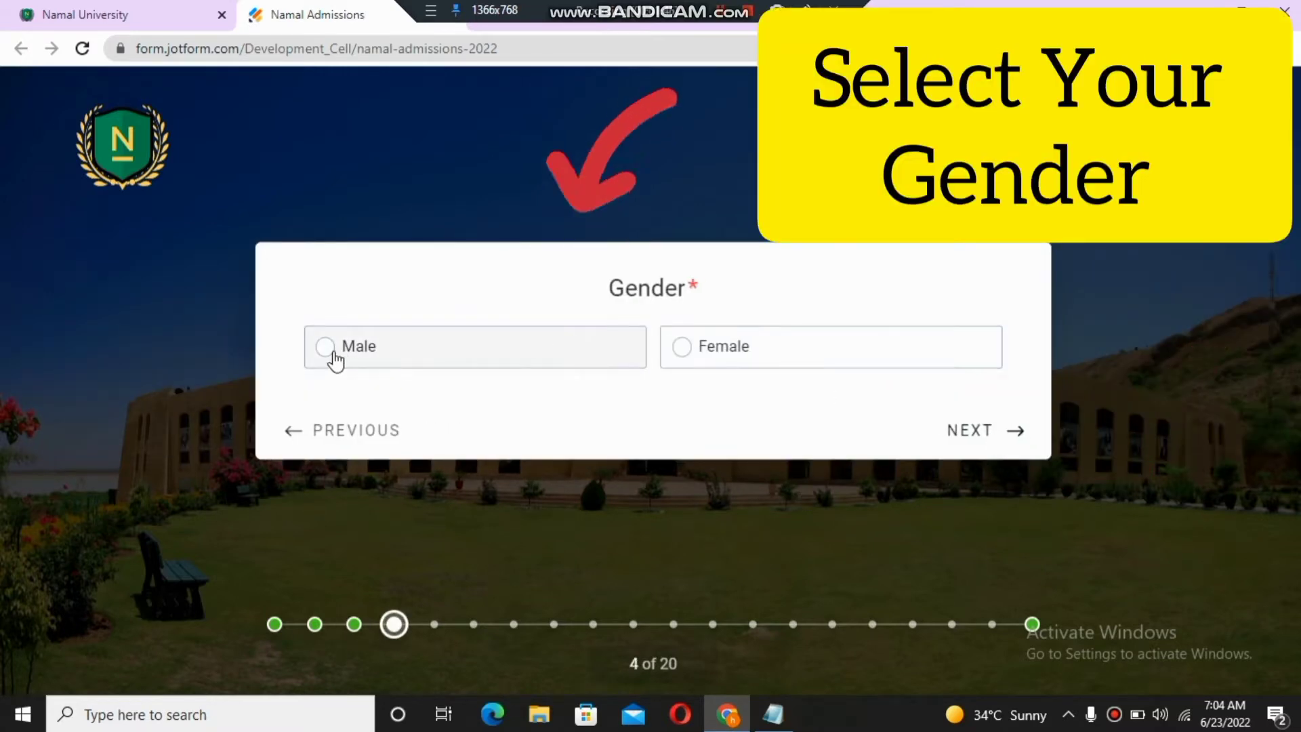
pyautogui.click(337, 359)
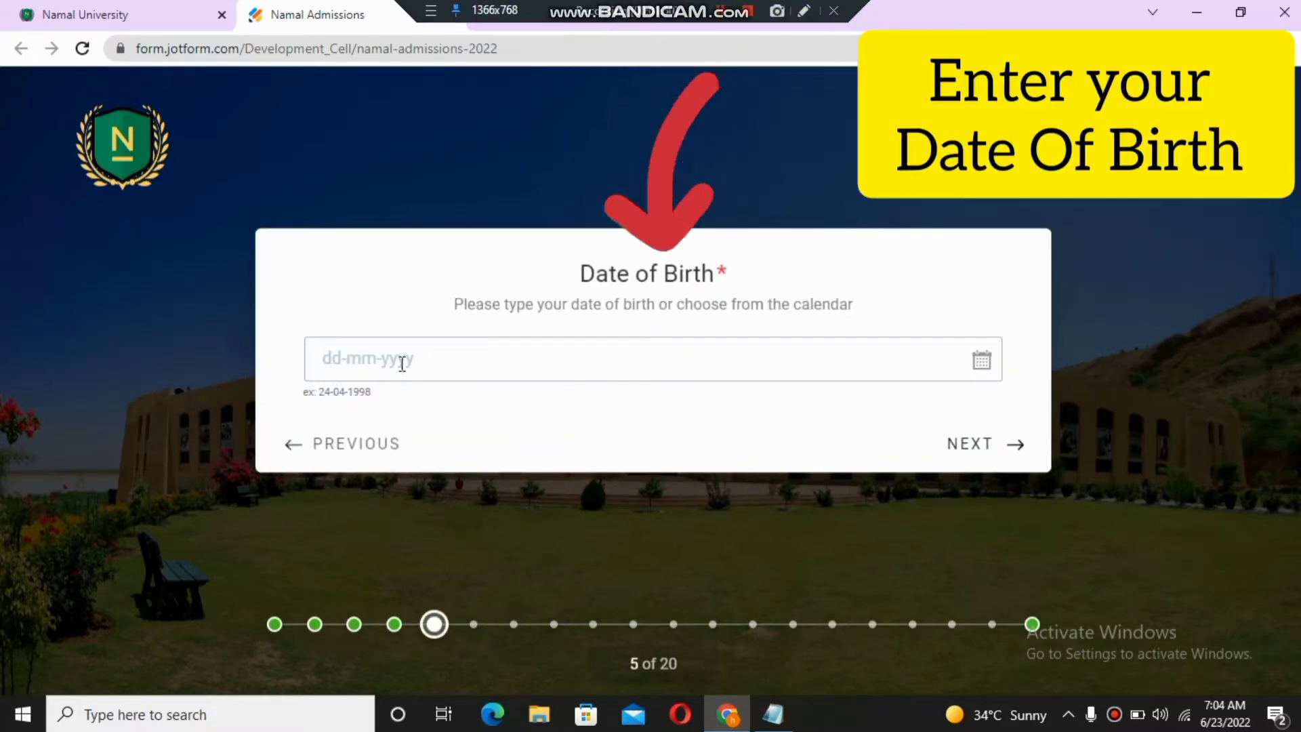
pyautogui.click(401, 364)
pyautogui.write('12-')
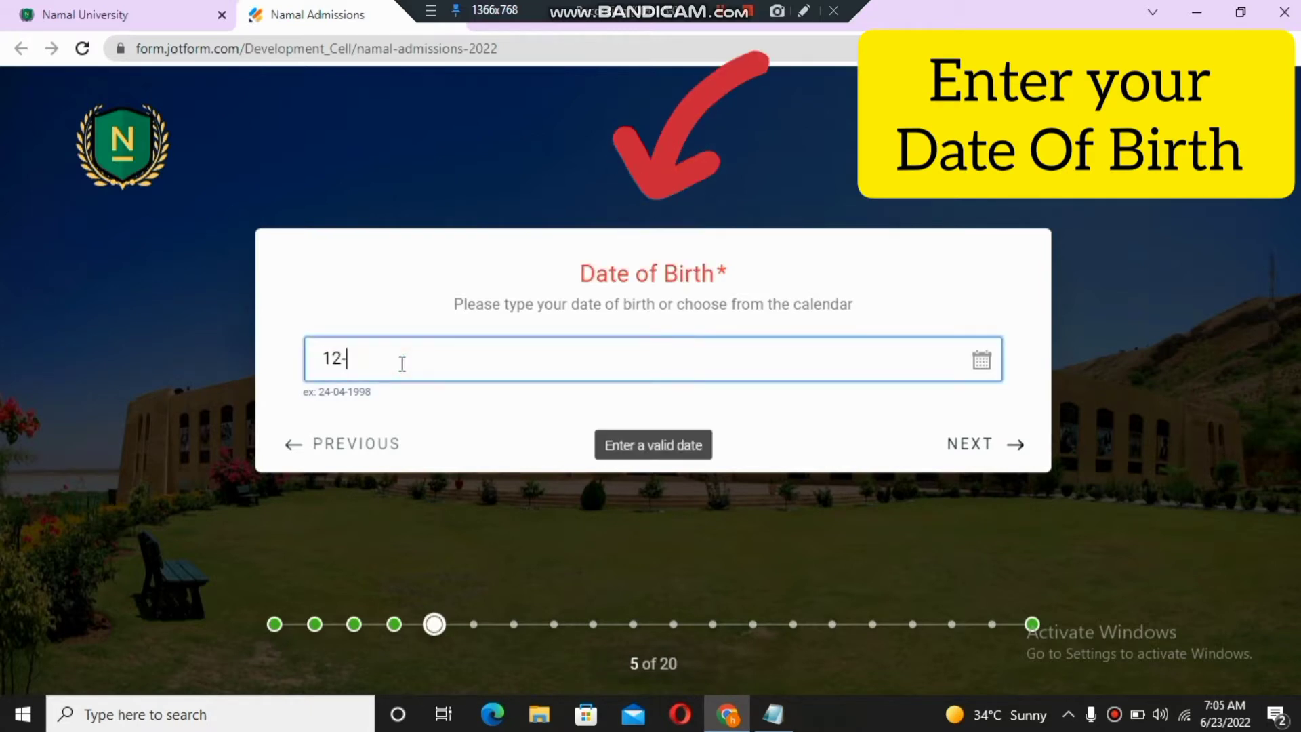
pyautogui.write('14-20')
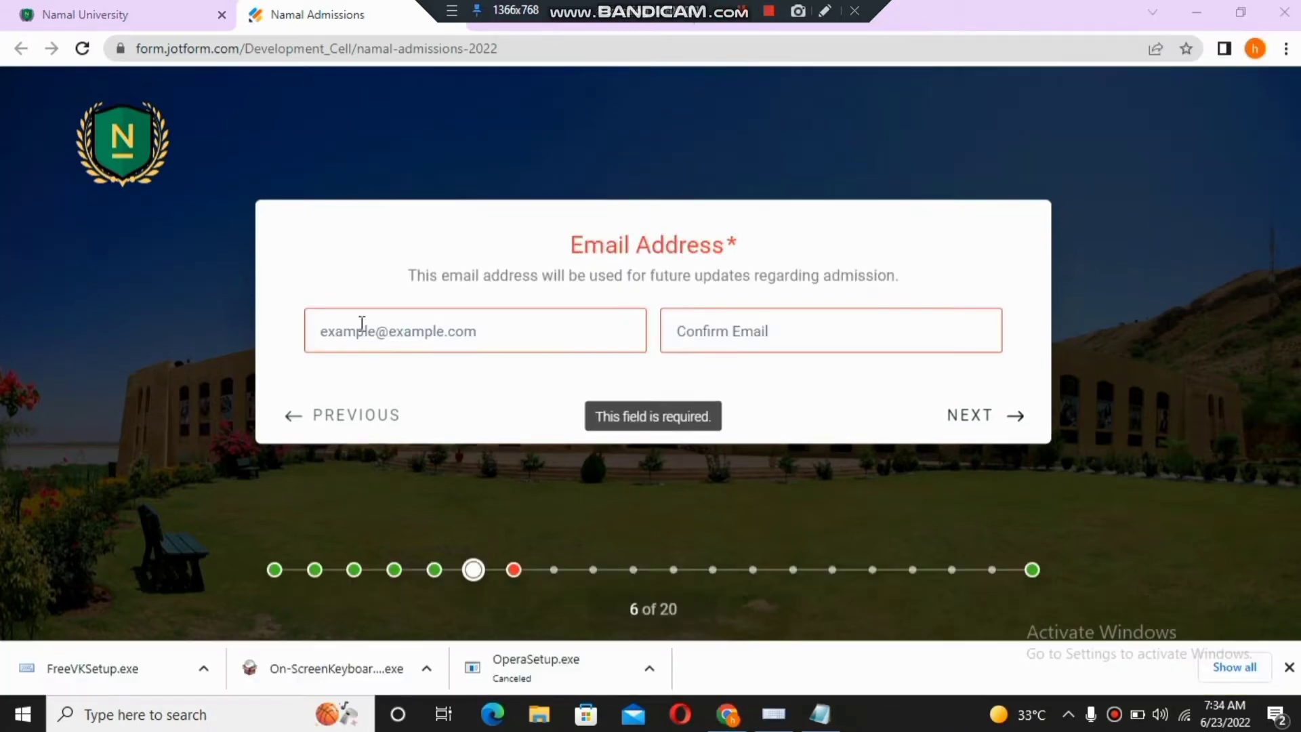
# - Enter the applicant's Gmail address, using the on-screen keyboard for the @ sign
pyautogui.click(361, 323)
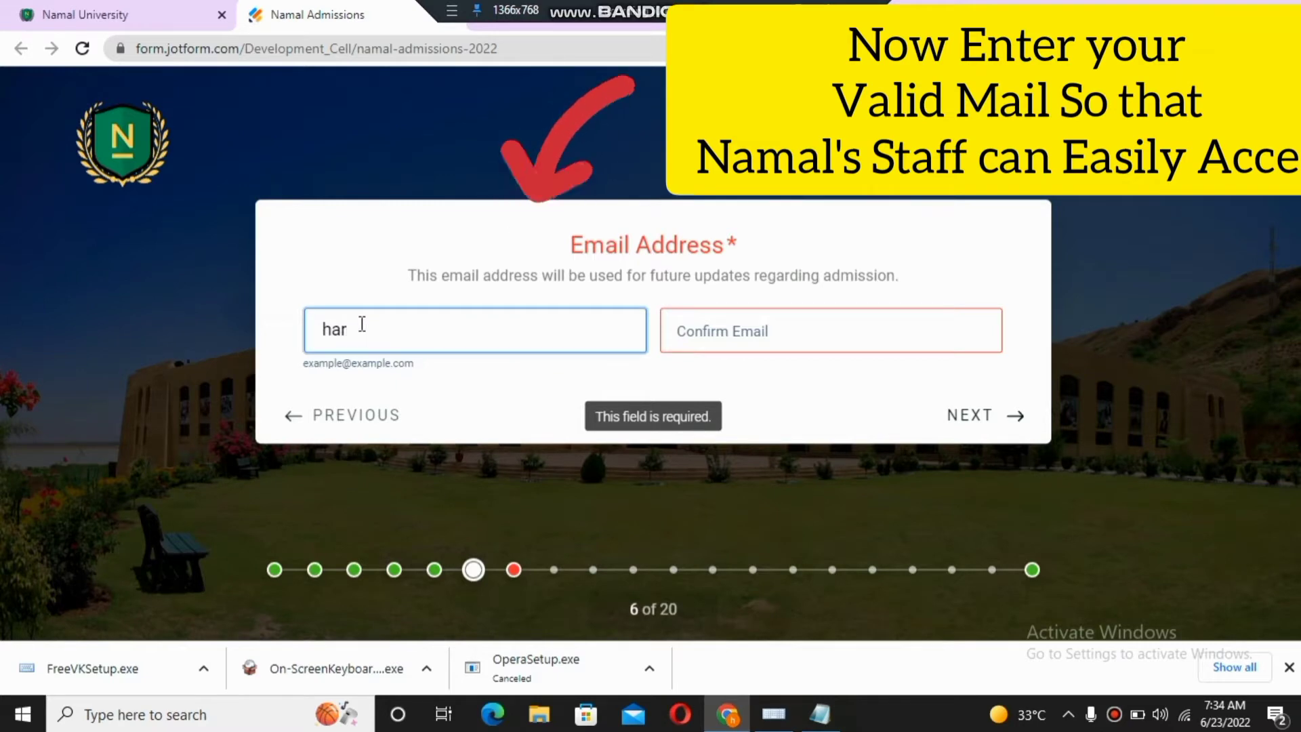
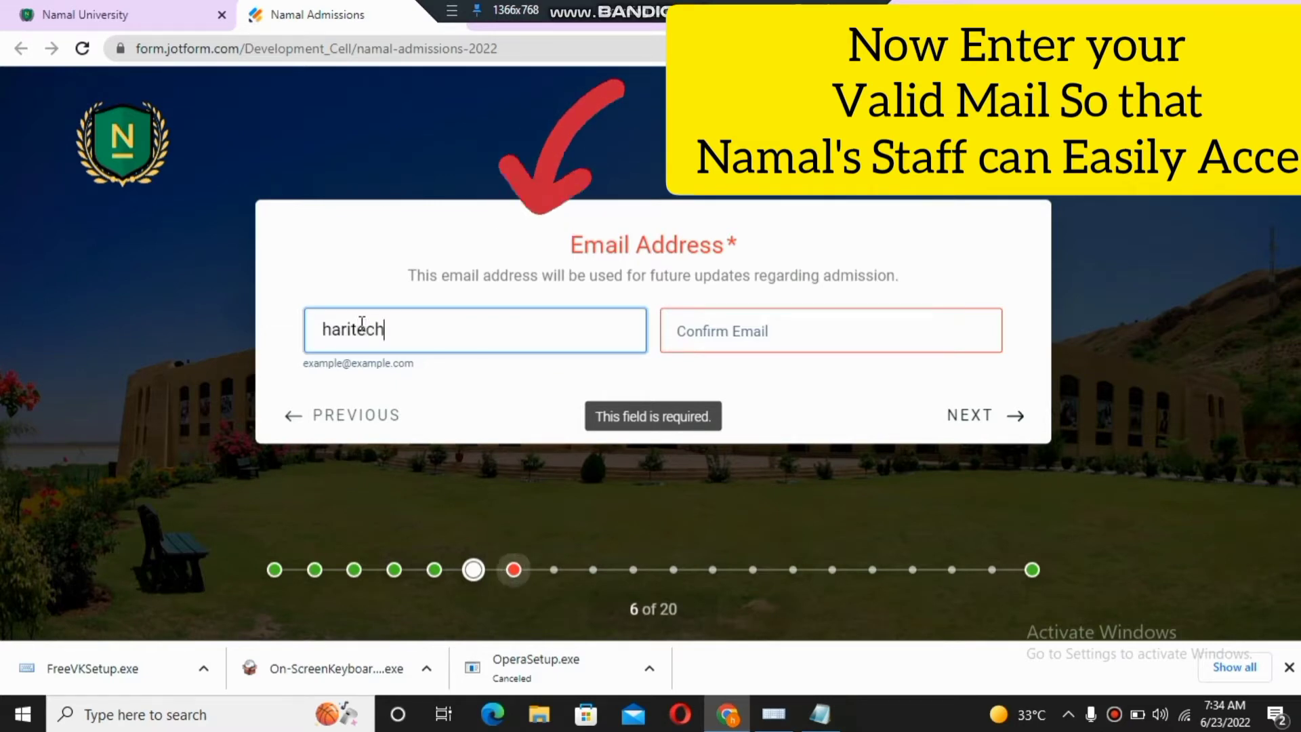
pyautogui.click(773, 714)
pyautogui.click(442, 638)
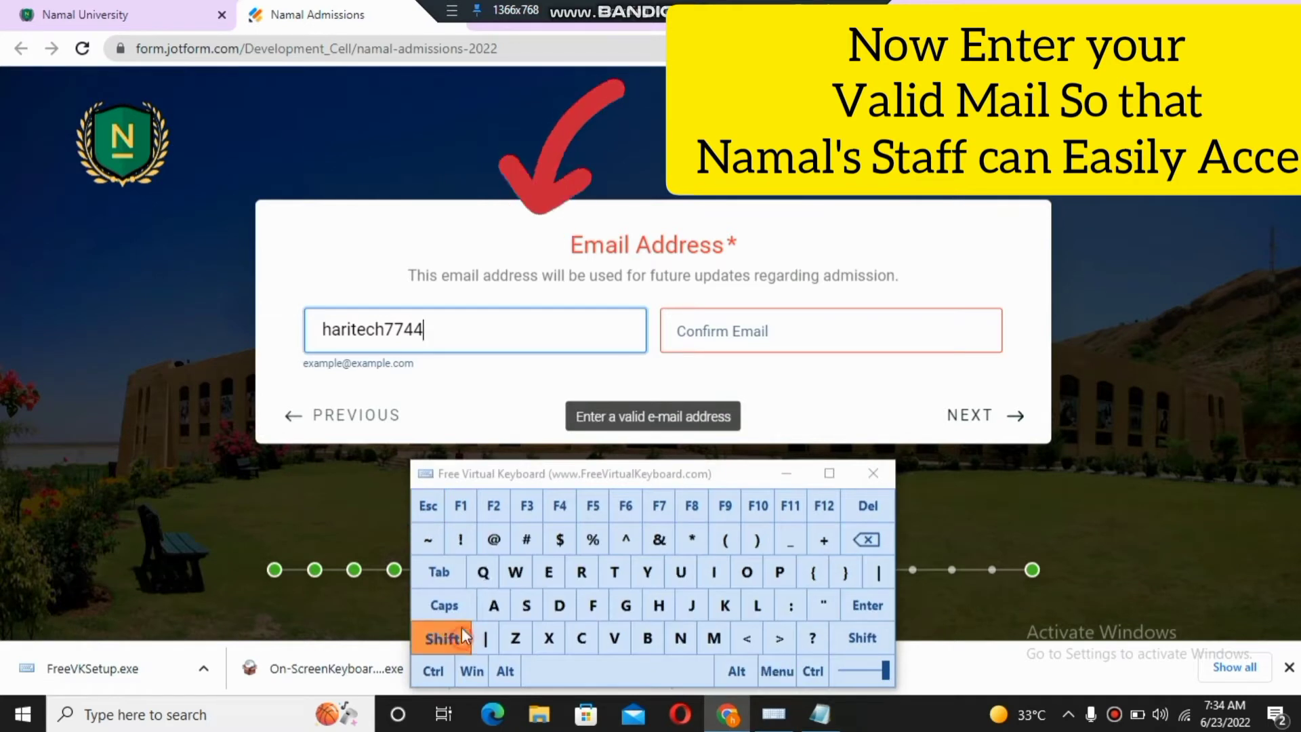
pyautogui.click(493, 539)
pyautogui.click(768, 474)
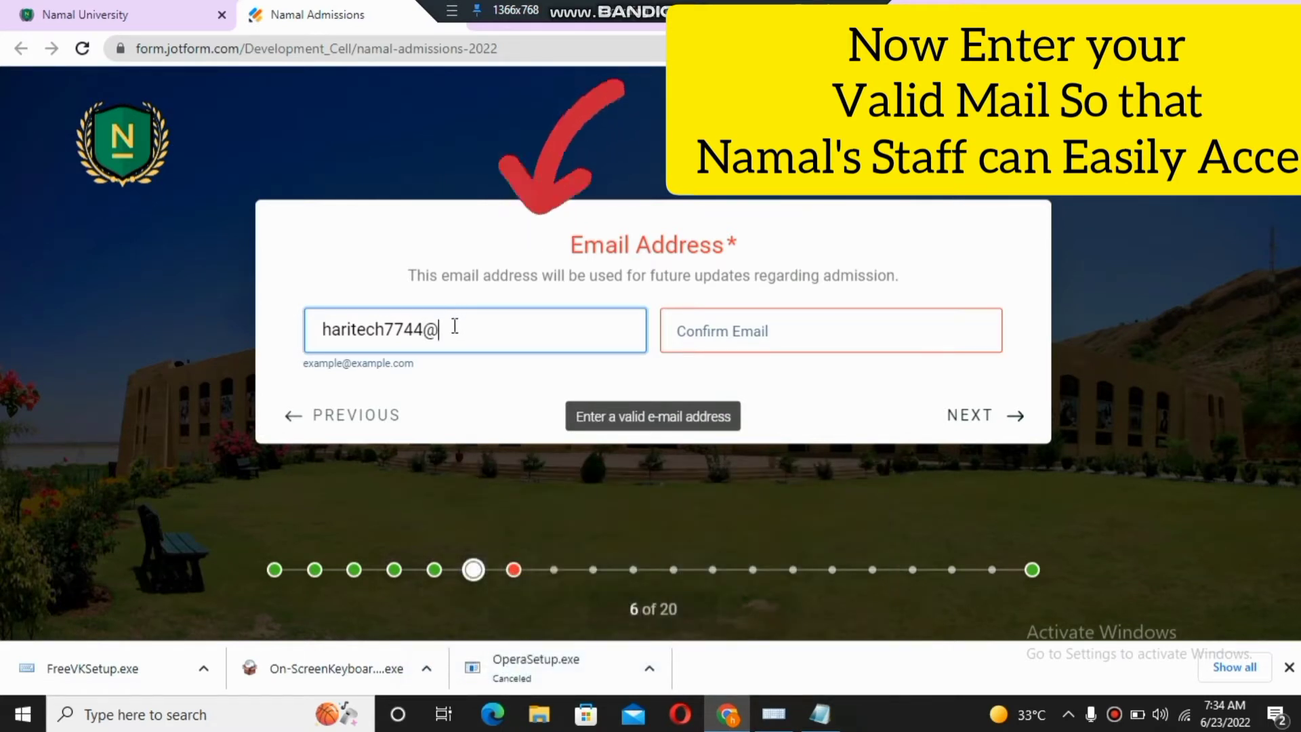
pyautogui.write('gmail.')
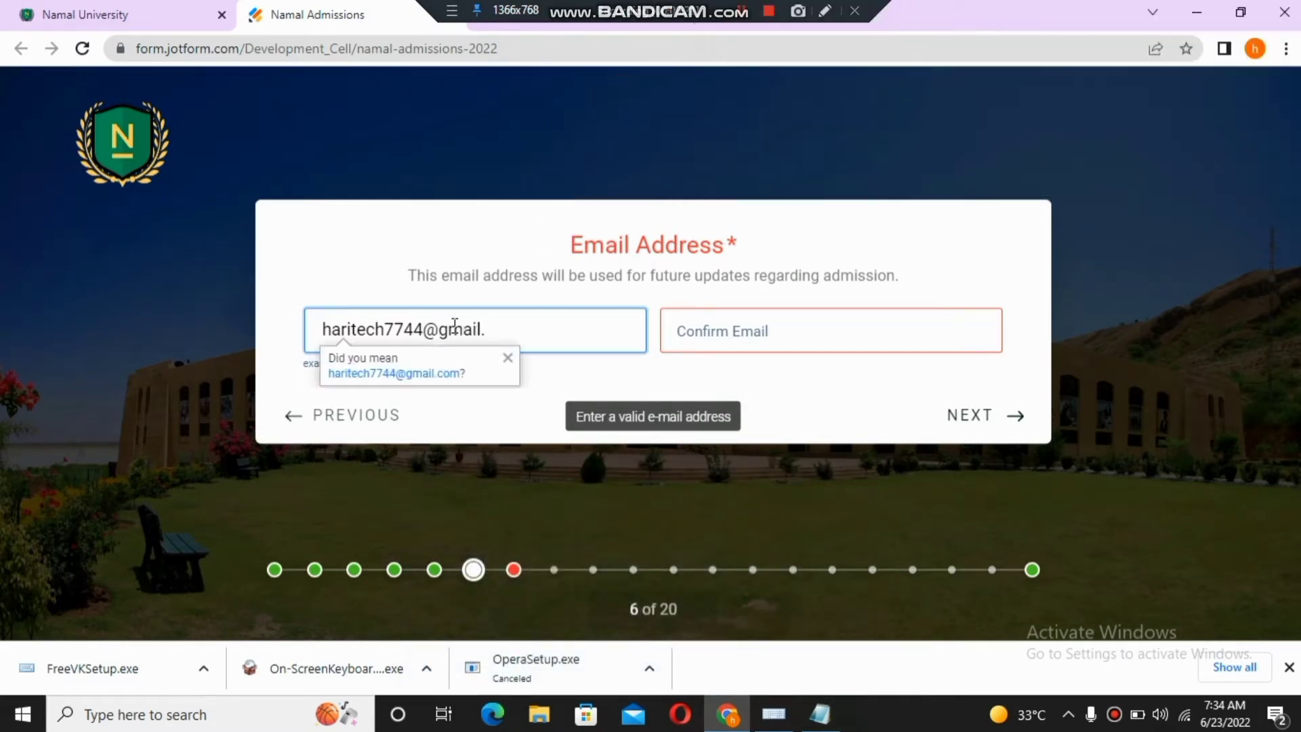
pyautogui.write('com')
# - Retype the same e-mail address in the Confirm Email field
pyautogui.click(691, 332)
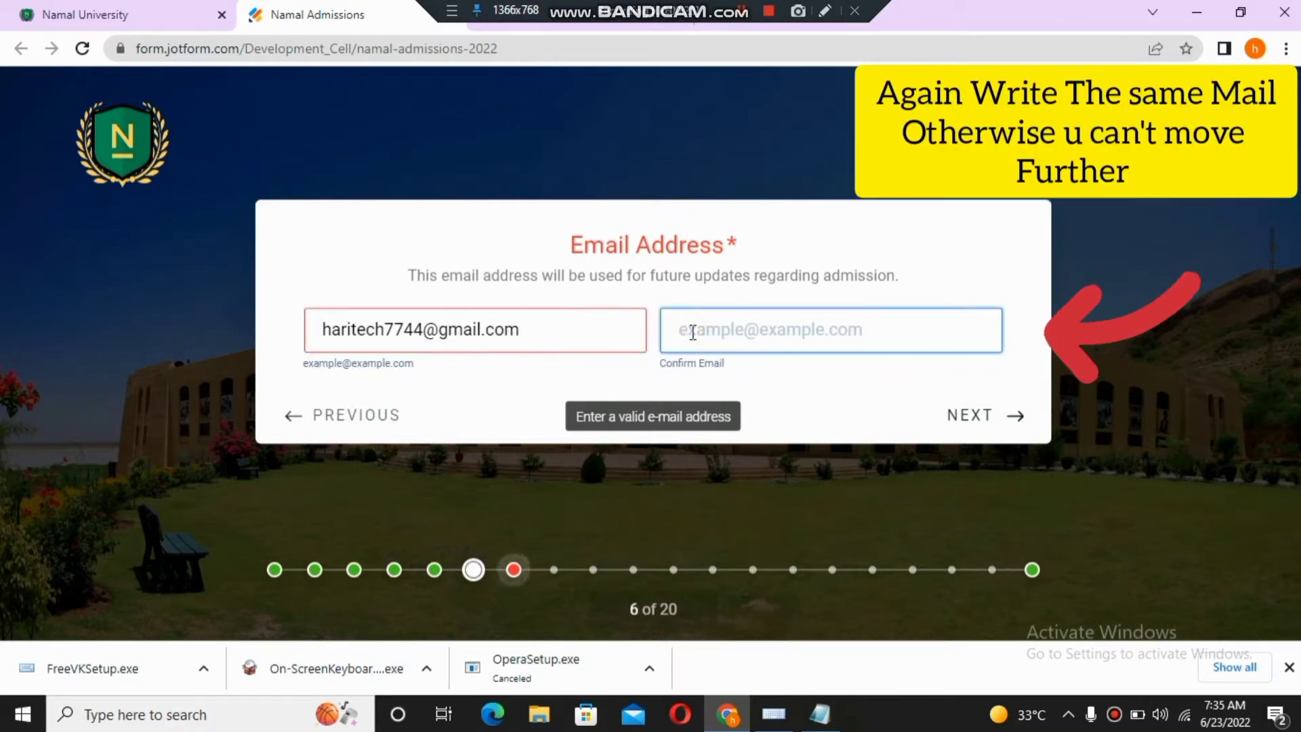
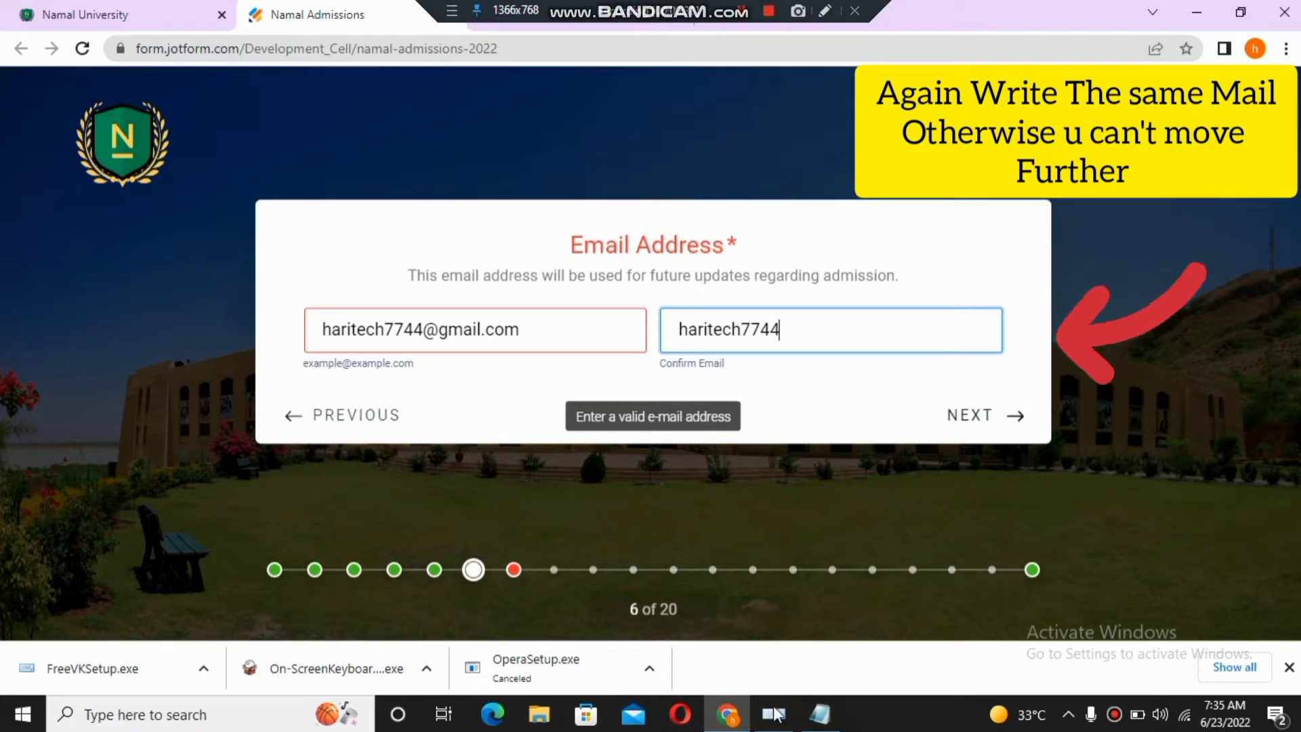
pyautogui.moveTo(773, 711)
pyautogui.click(772, 644)
pyautogui.click(442, 638)
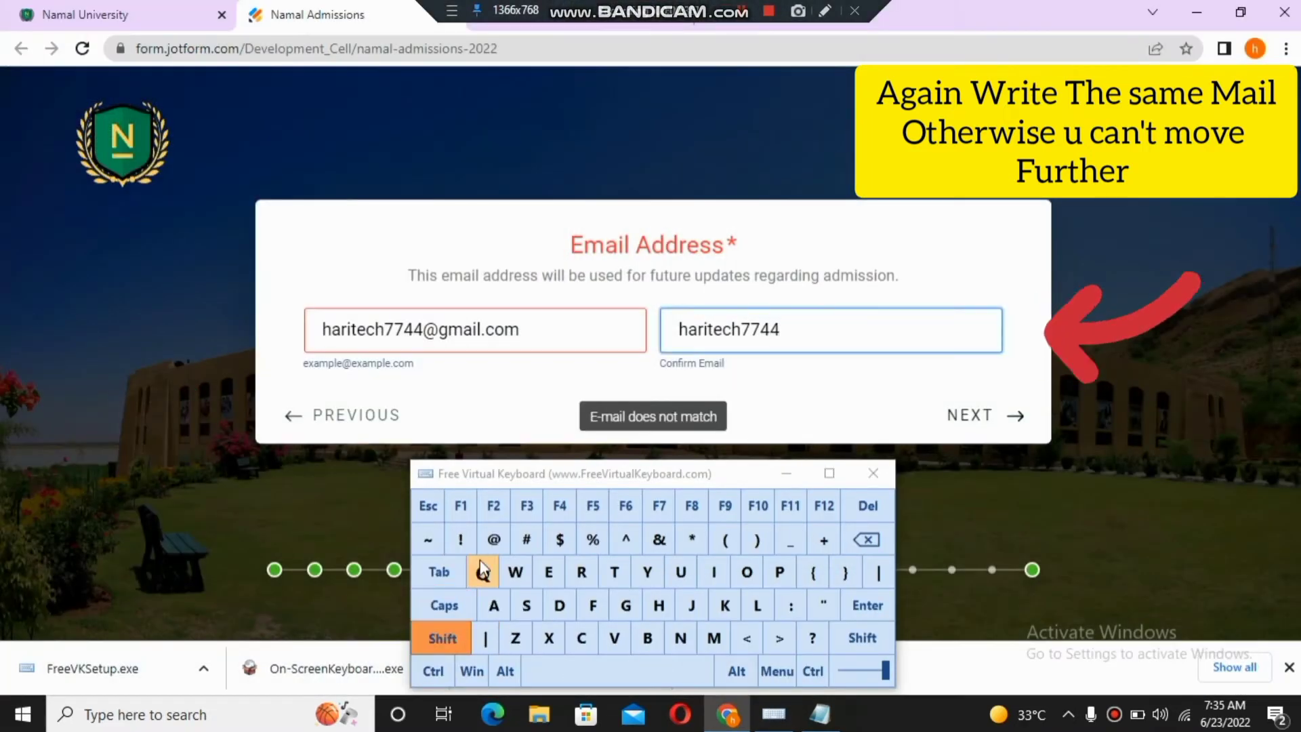
pyautogui.click(494, 540)
pyautogui.click(780, 476)
pyautogui.write('g')
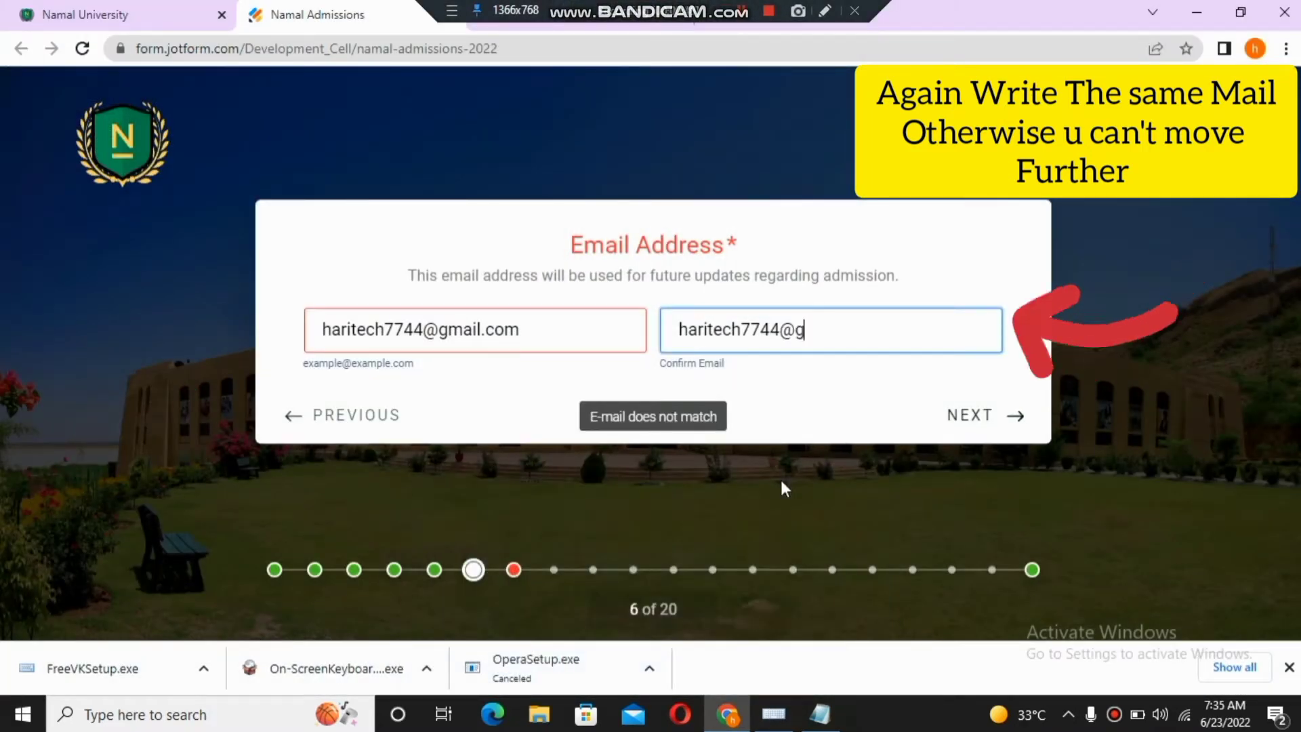
pyautogui.write('mail')
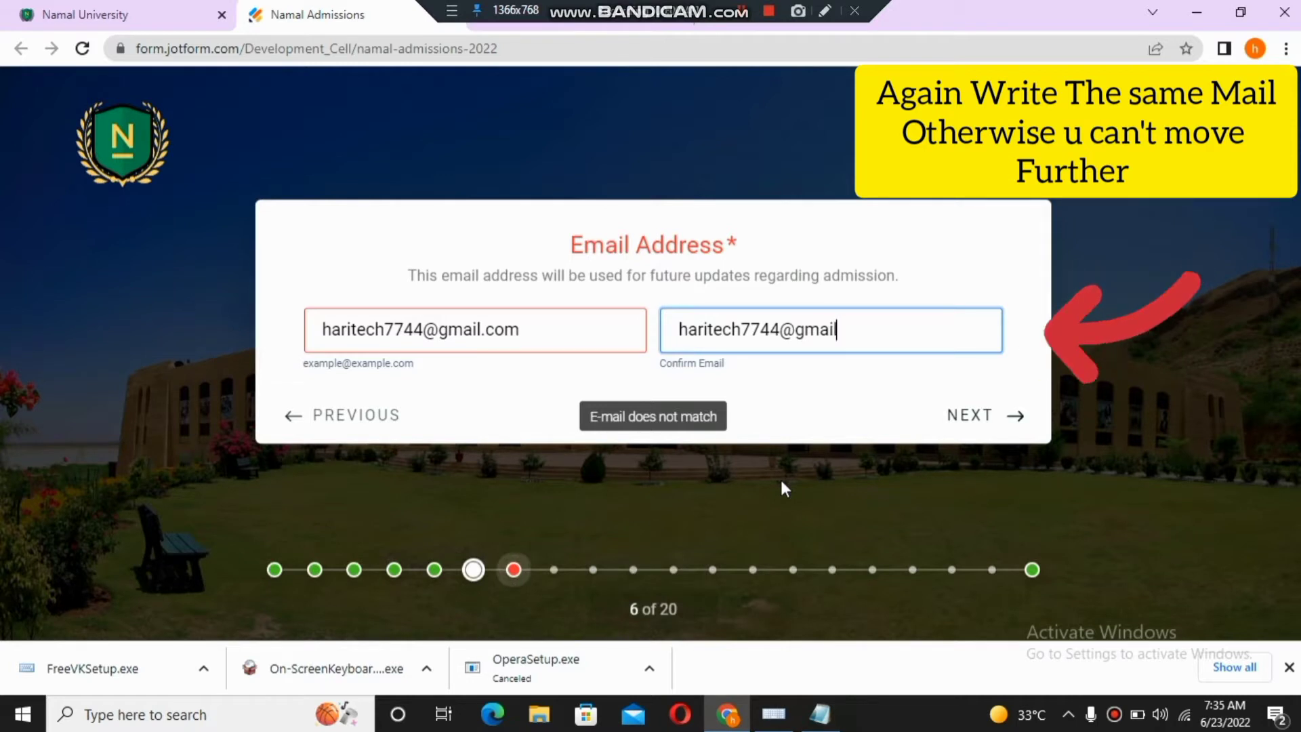
pyautogui.write('.com')
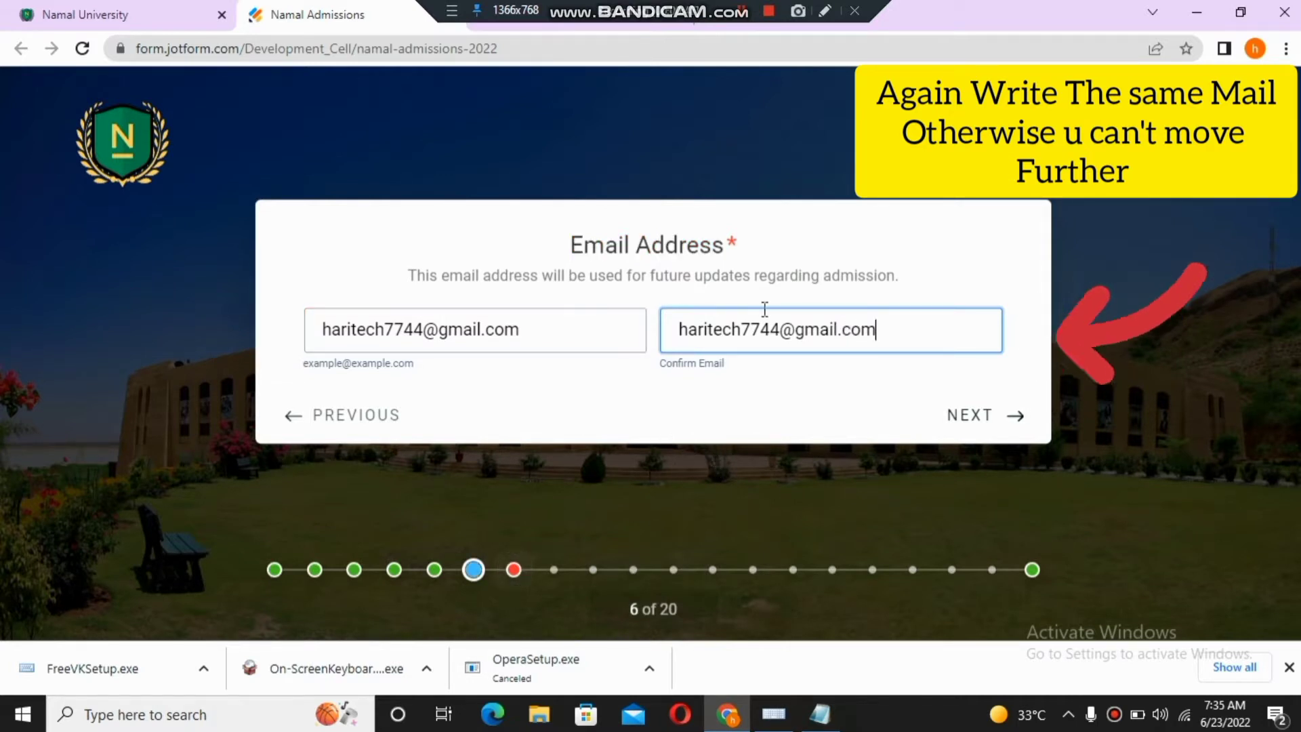
# - Enter the applicant's and the parent's mobile numbers
pyautogui.click(989, 417)
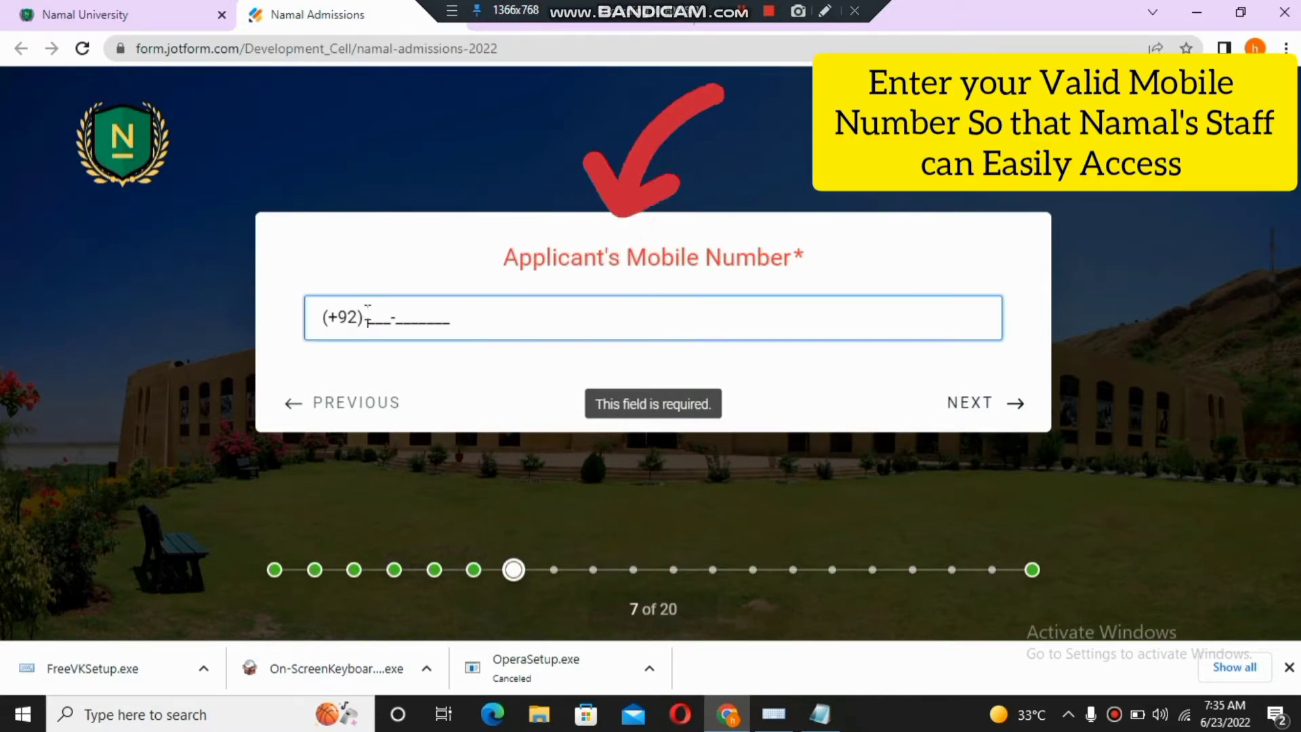
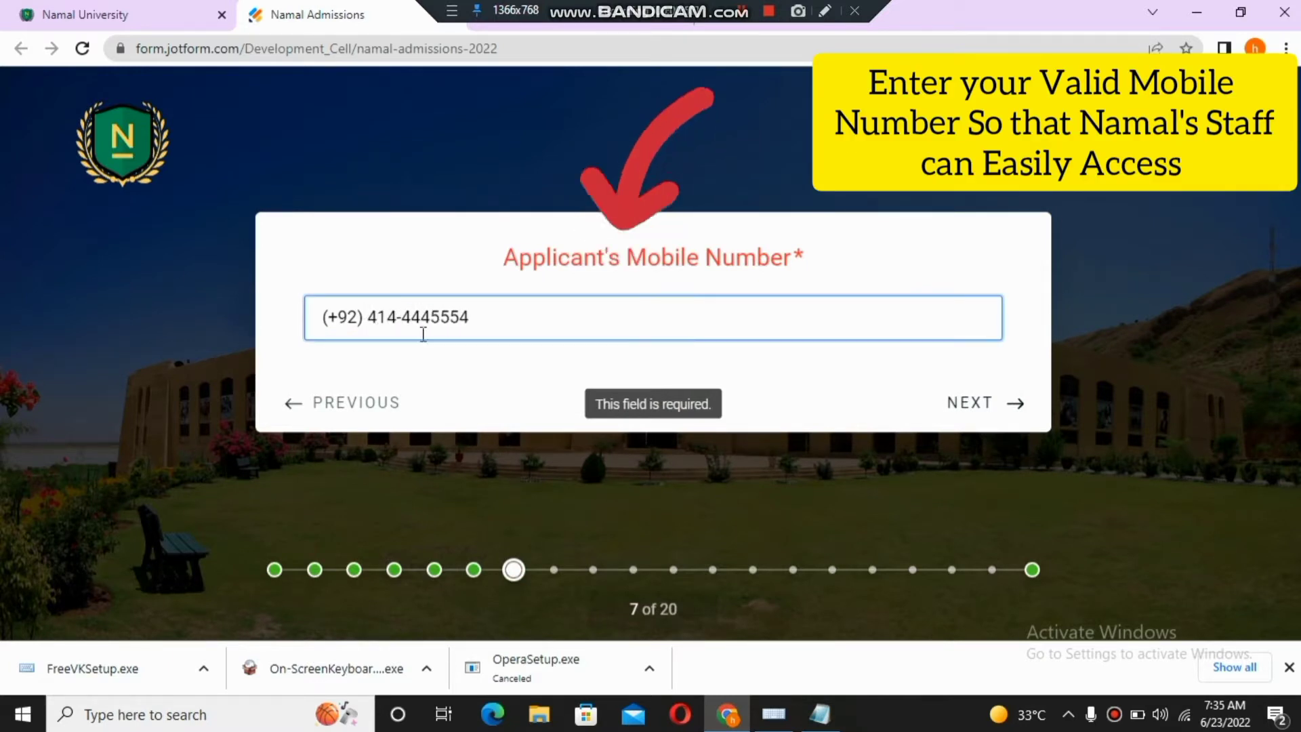
pyautogui.click(979, 417)
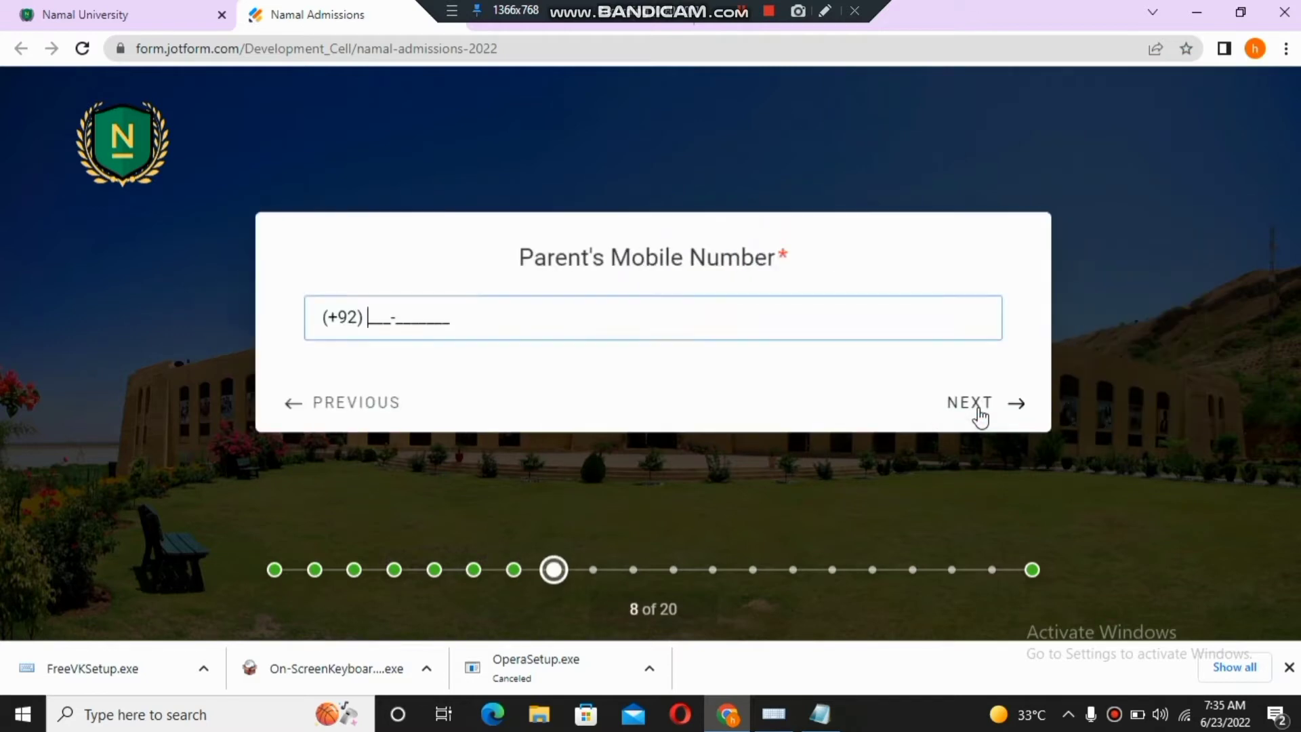
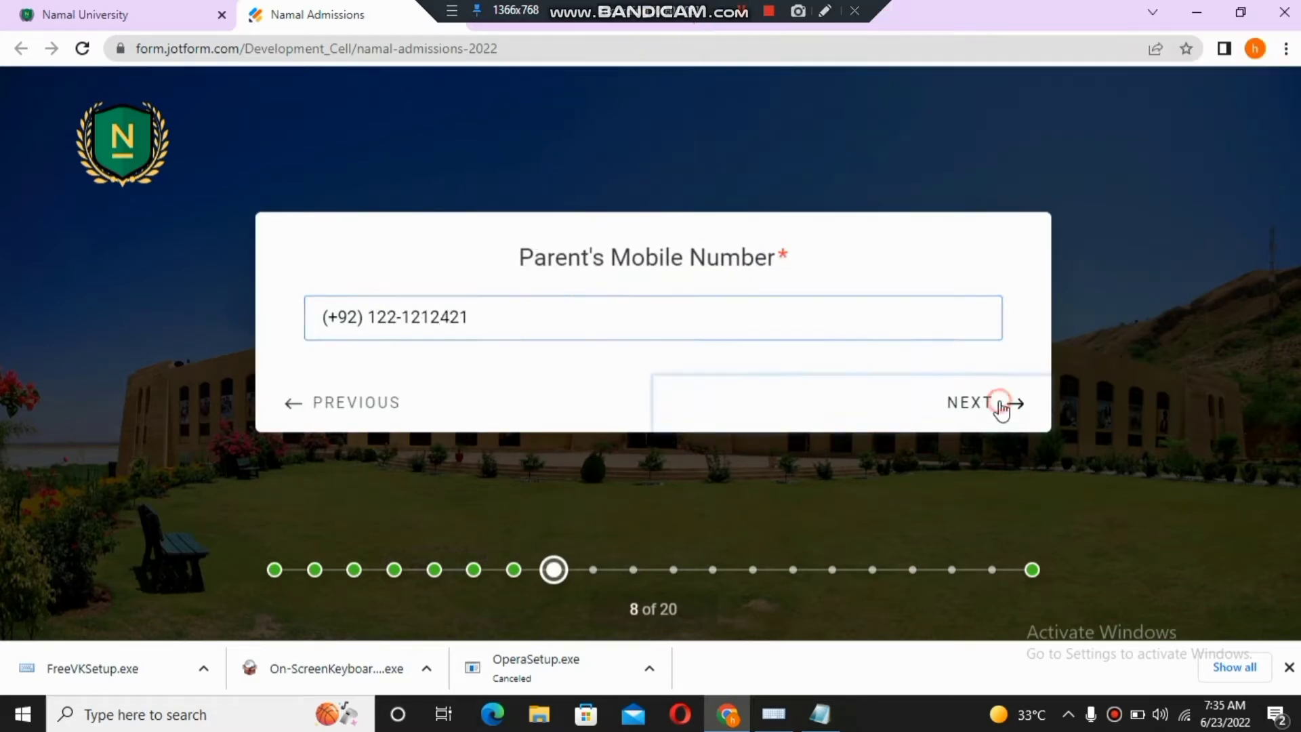
pyautogui.click(996, 405)
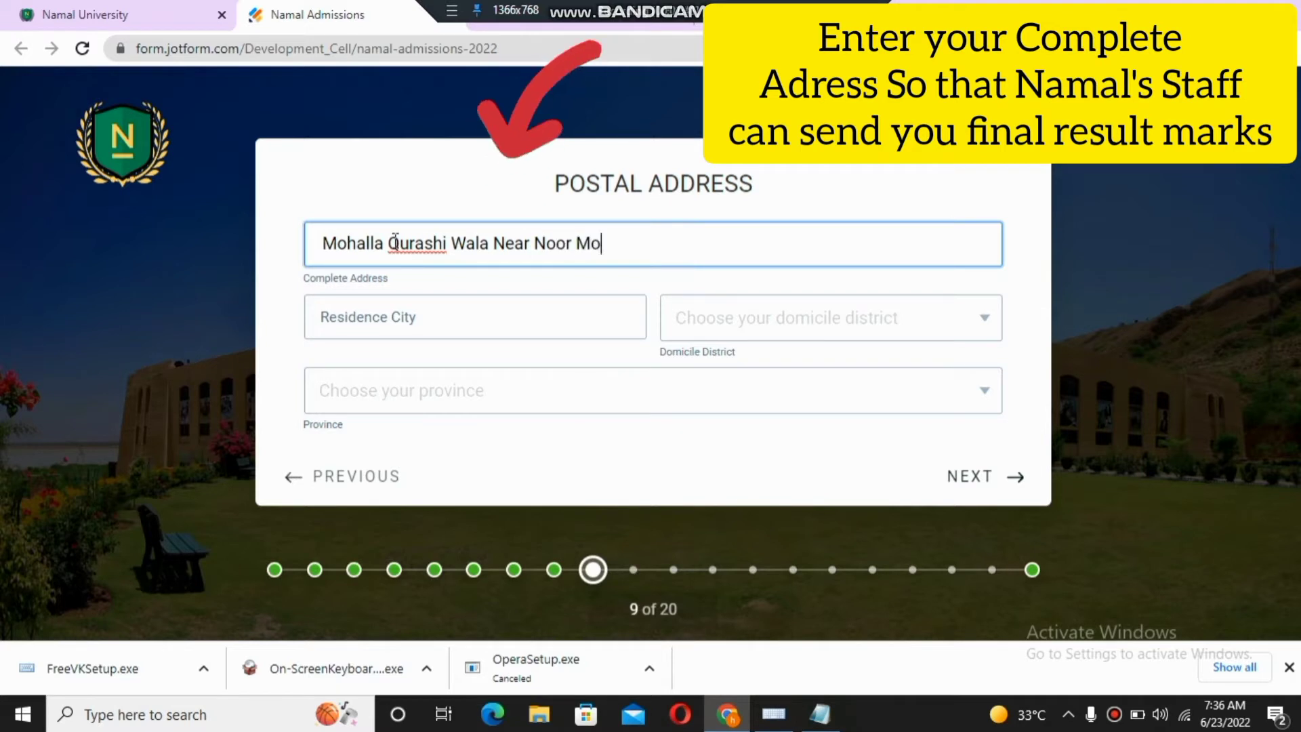
# - Fill in the residence city, choose Mianwali as domicile district and Punjab as province
pyautogui.click(382, 308)
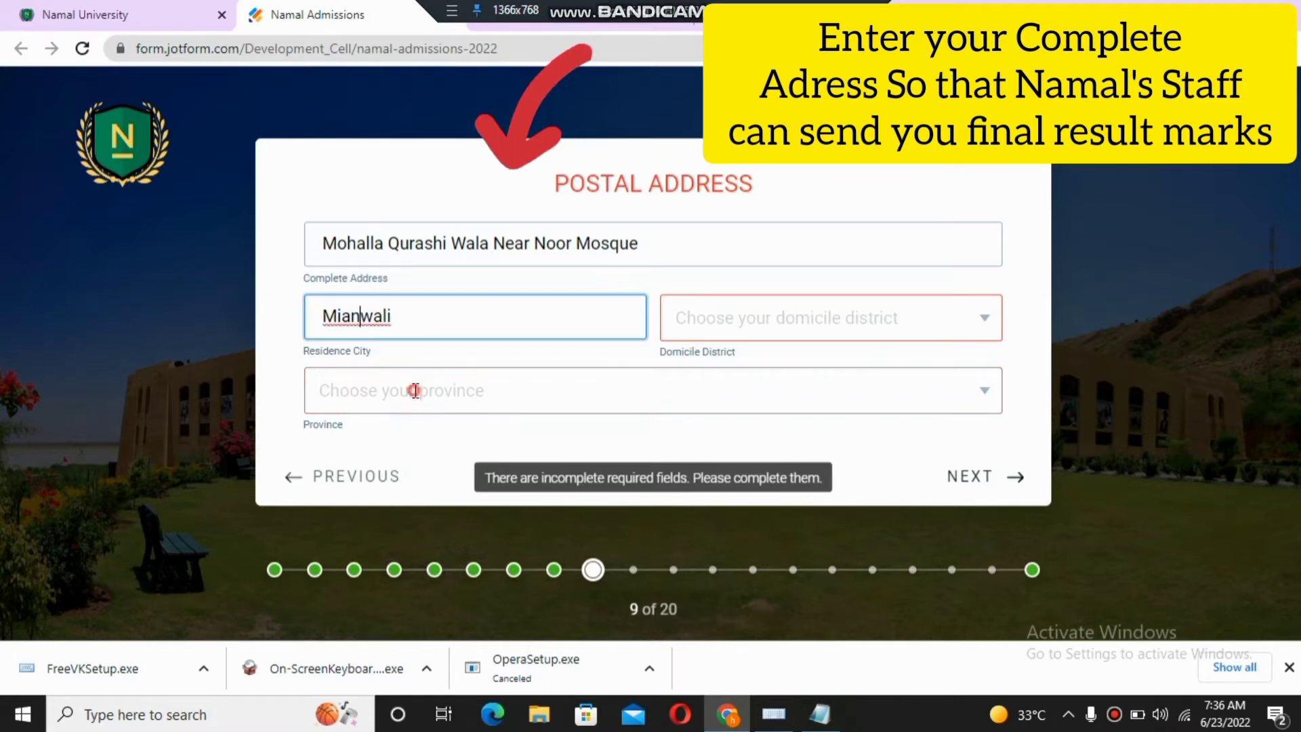
pyautogui.click(455, 386)
pyautogui.click(749, 316)
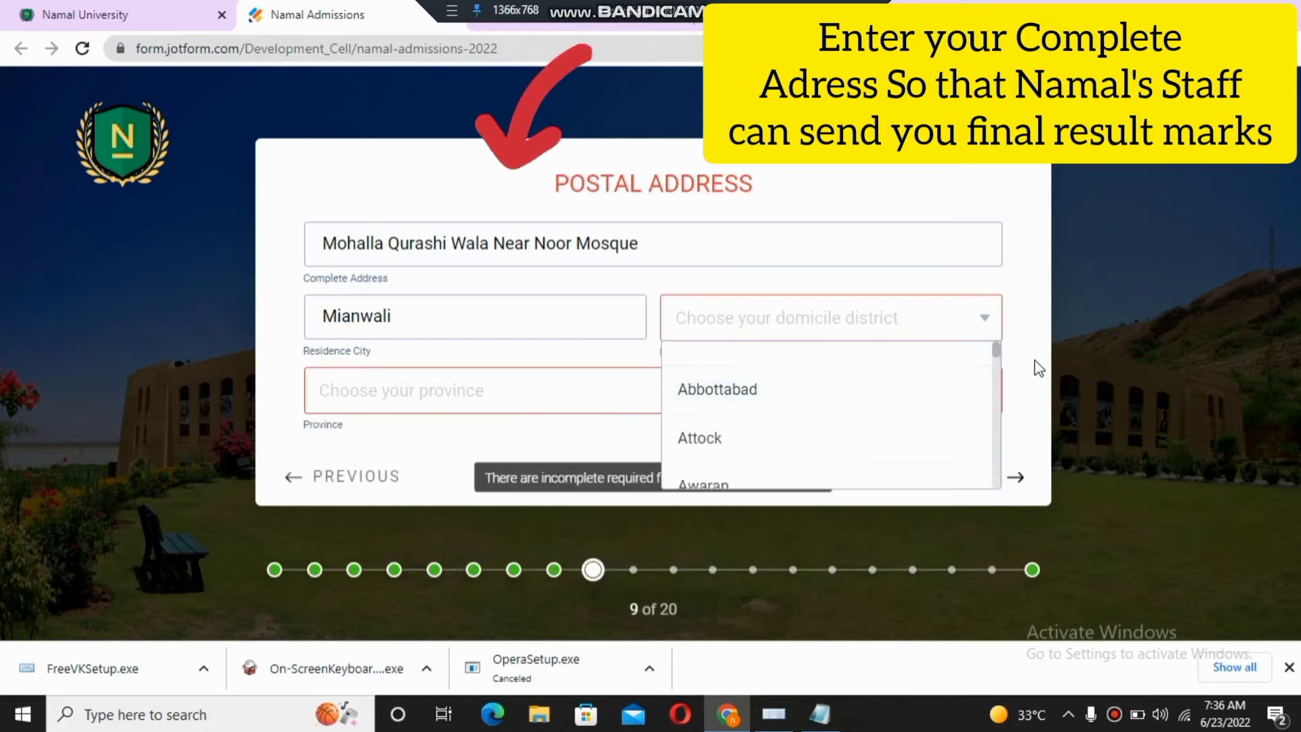
pyautogui.moveTo(1003, 359); pyautogui.dragTo(1014, 436)
pyautogui.click(782, 385)
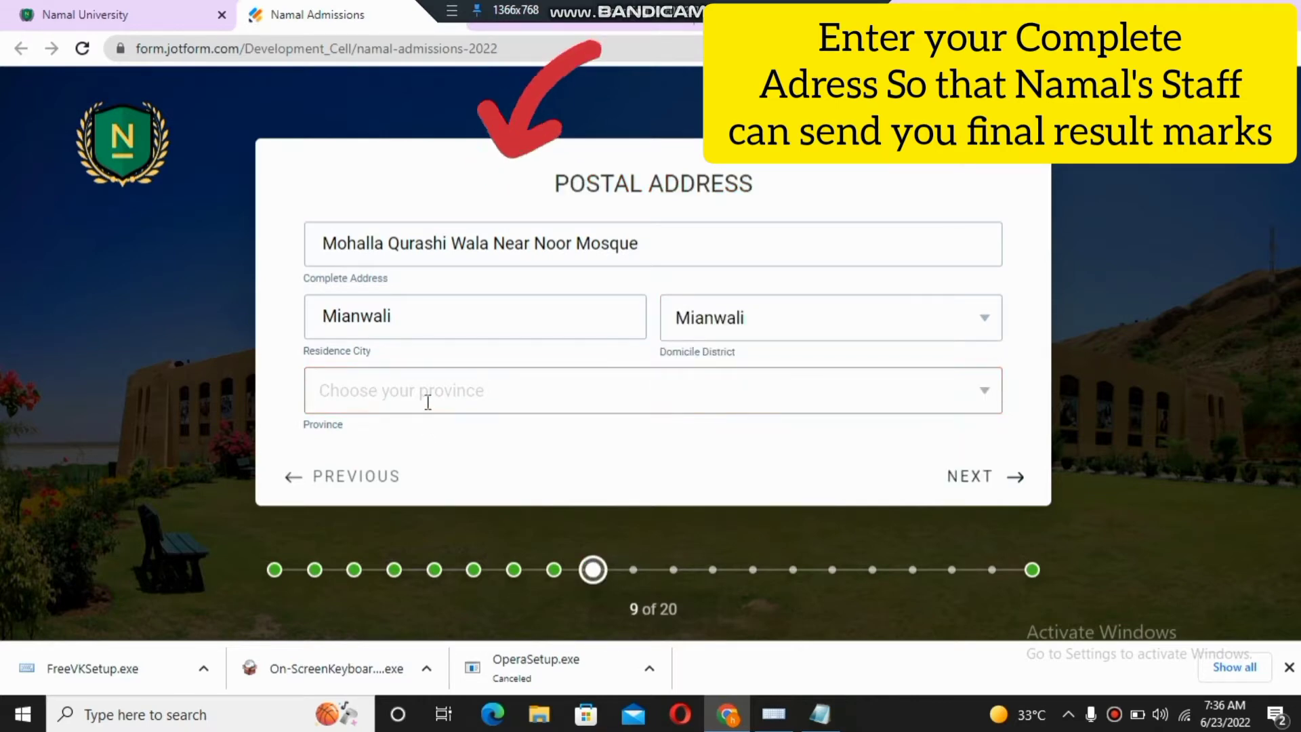
pyautogui.click(427, 401)
pyautogui.click(340, 473)
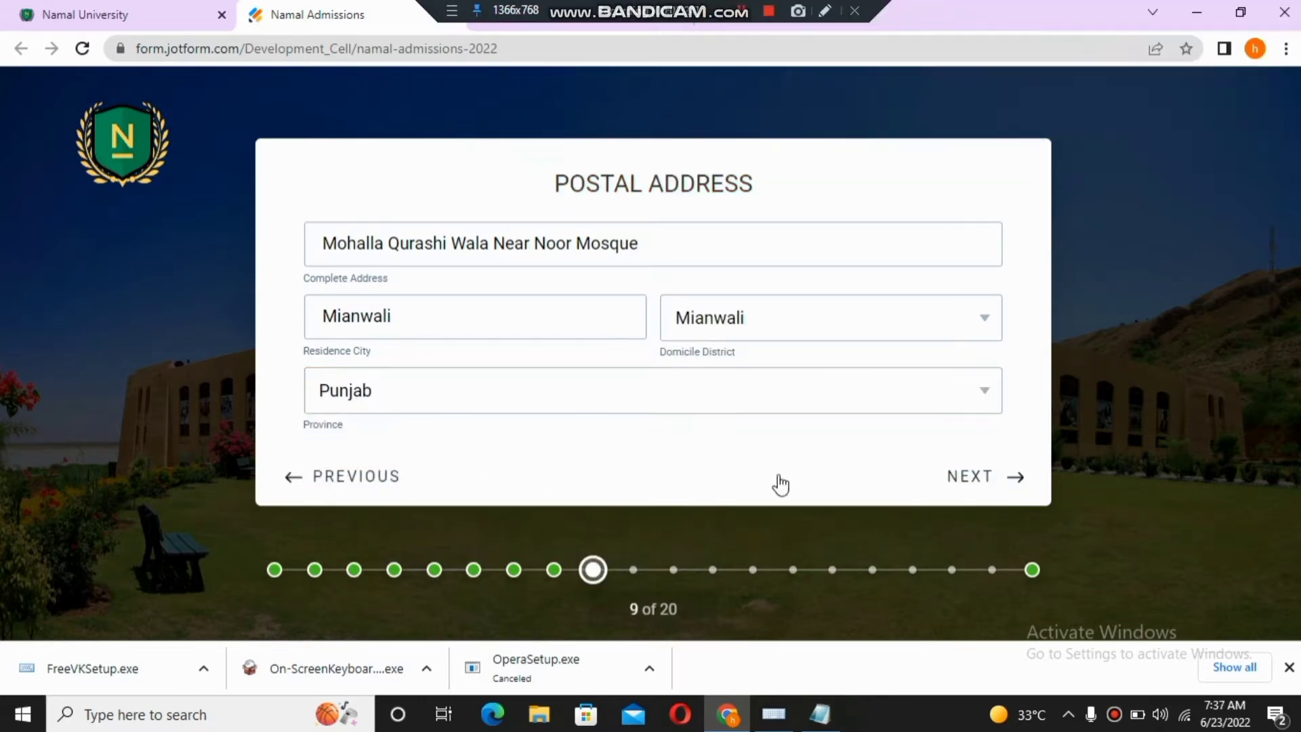
pyautogui.click(1007, 483)
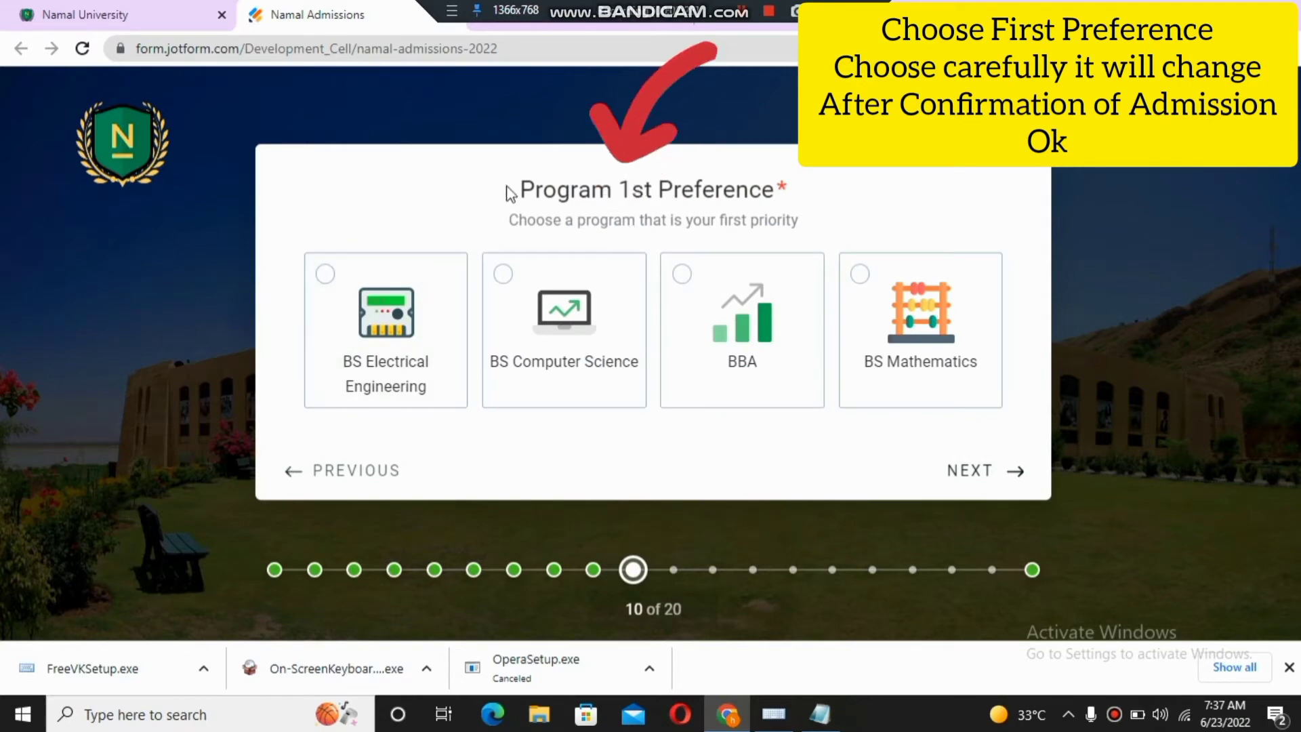
# - Choose BS Computer Science for the first preference and BS Electrical Engineering for the second
pyautogui.moveTo(508, 186); pyautogui.dragTo(806, 188)
pyautogui.click(352, 205)
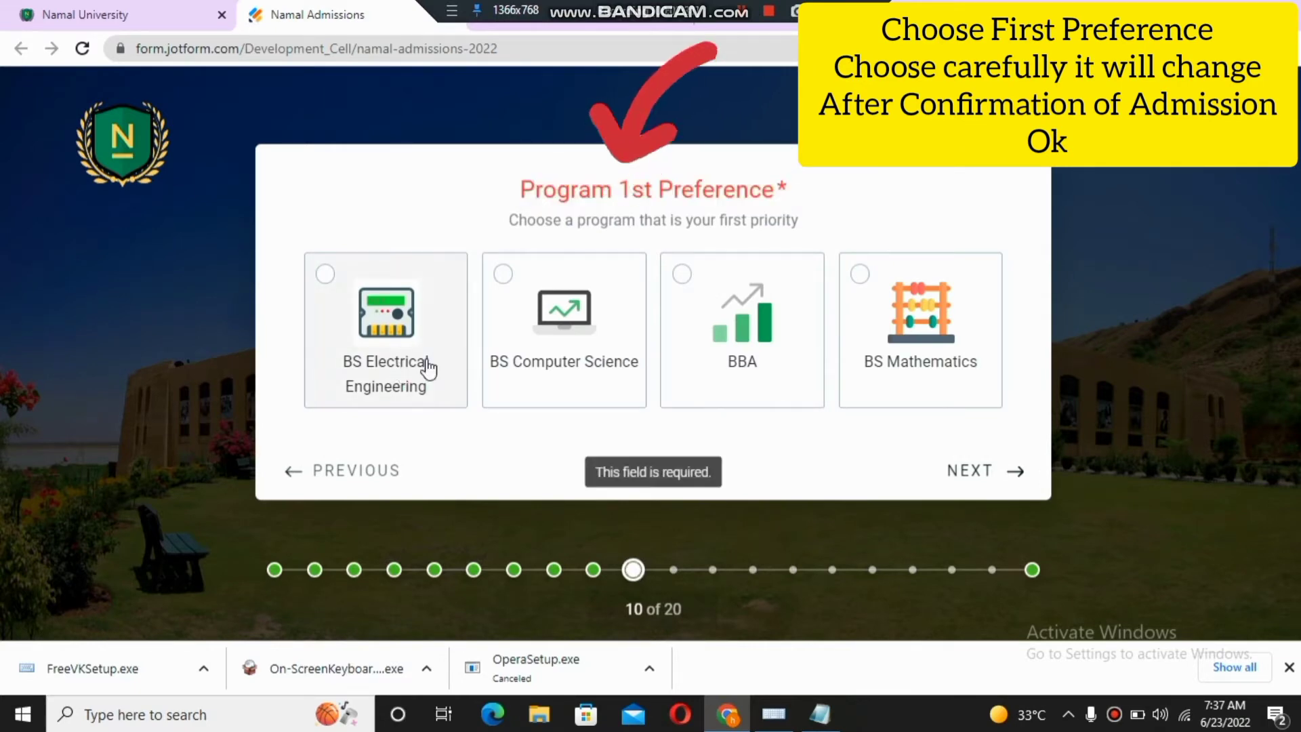
pyautogui.click(502, 278)
pyautogui.moveTo(533, 196); pyautogui.dragTo(827, 183)
pyautogui.click(488, 226)
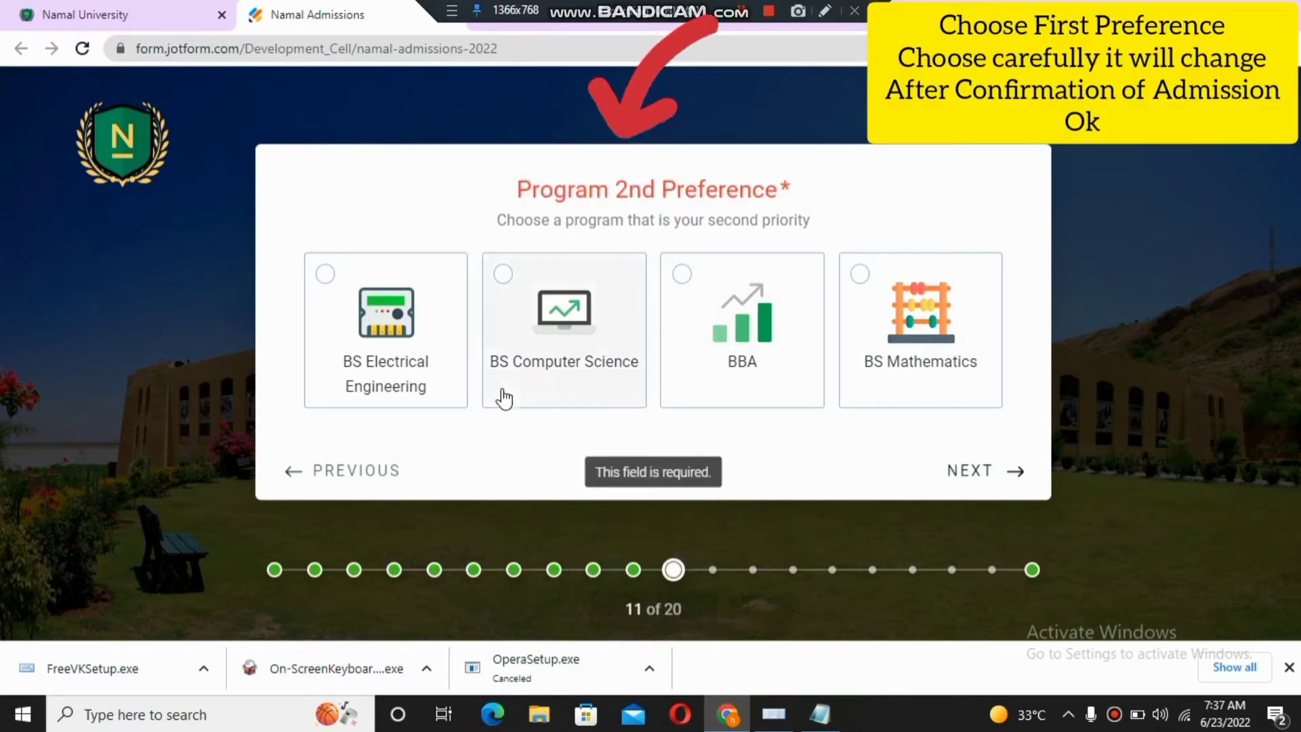
pyautogui.click(326, 275)
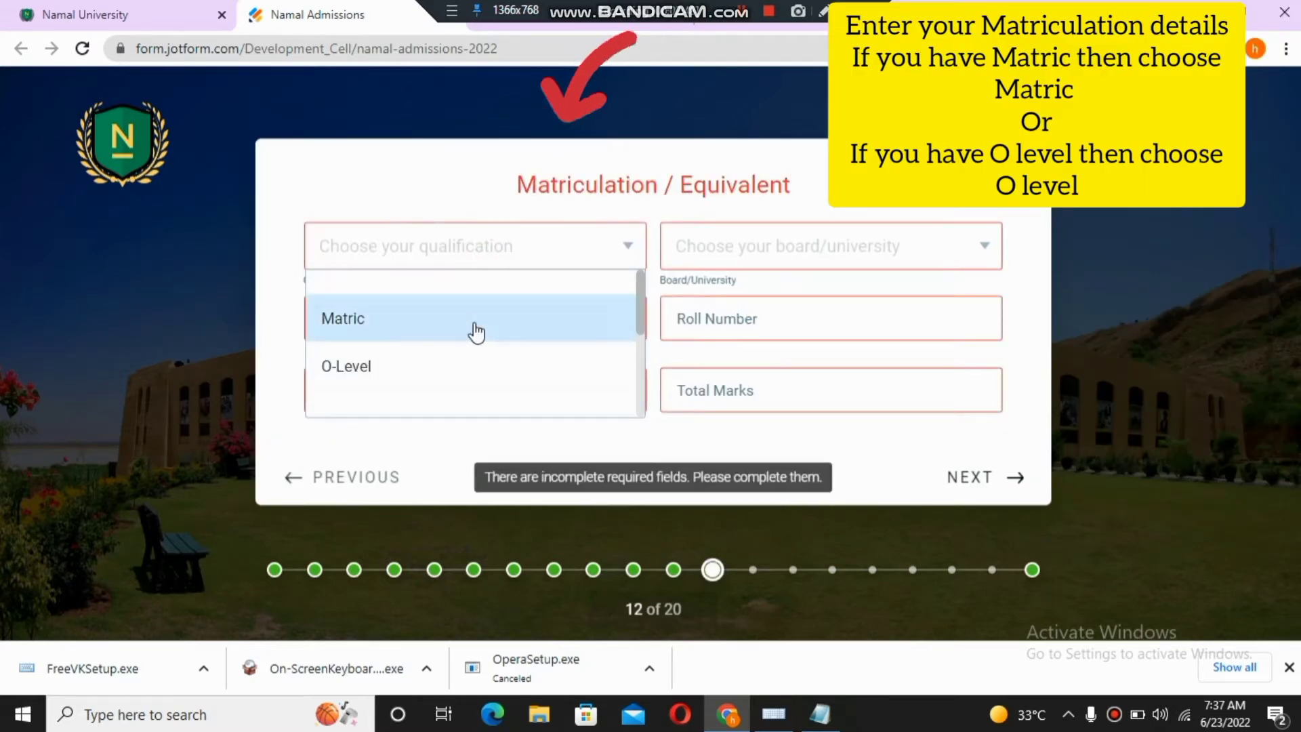
# - Select Matric and fill in passing year 2014, roll number and marks 999 of 1000
pyautogui.click(300, 178)
pyautogui.click(368, 260)
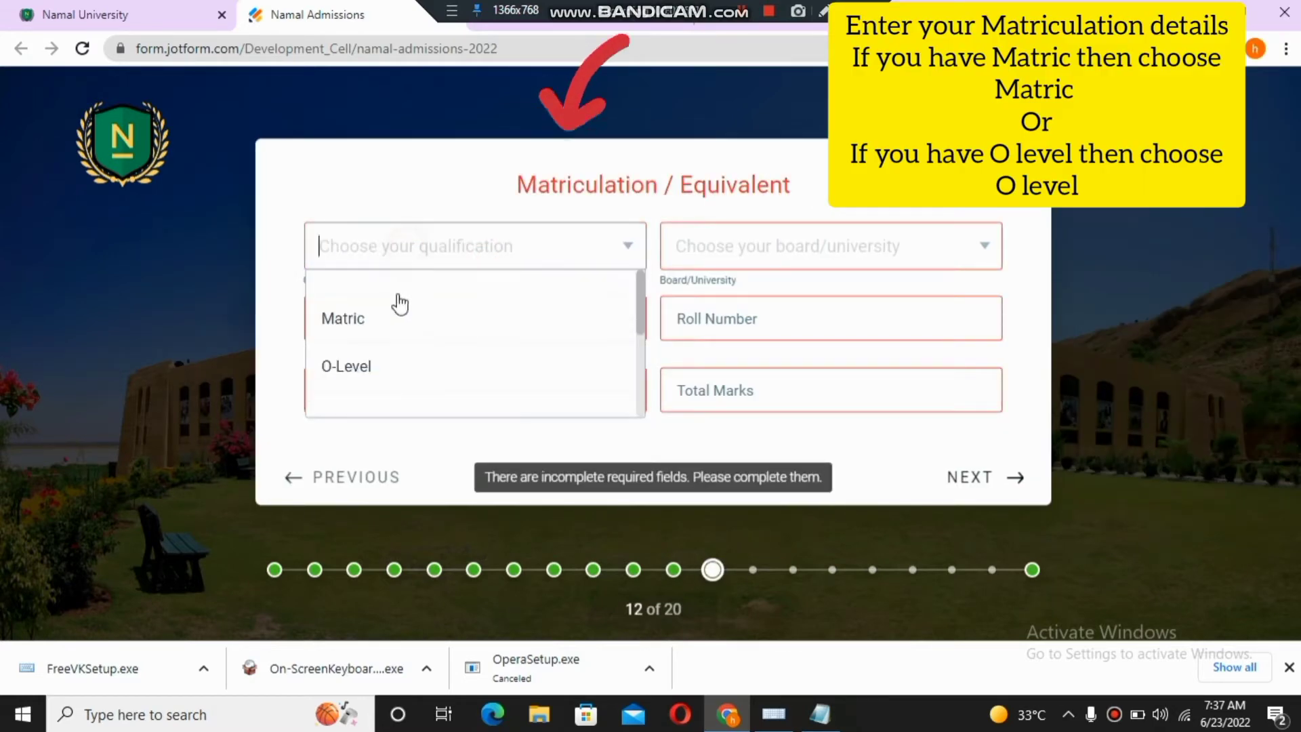
pyautogui.click(396, 300)
pyautogui.click(398, 319)
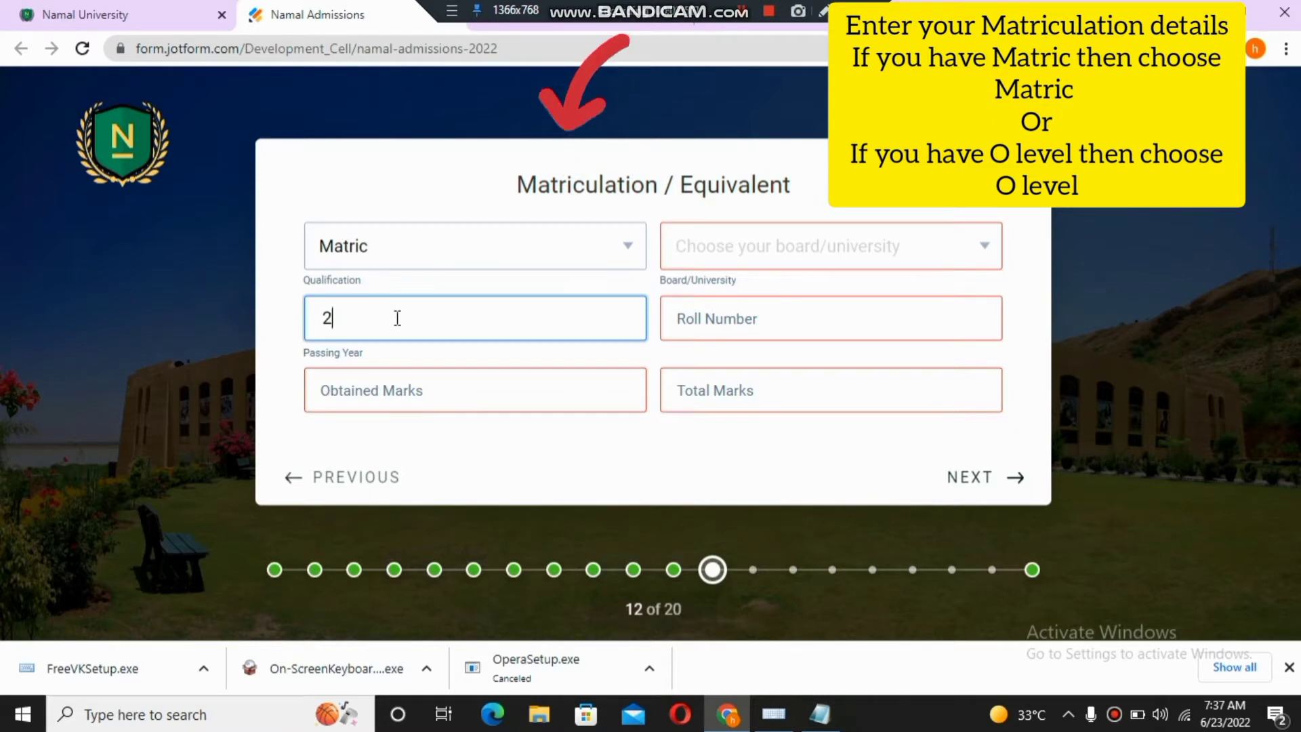
pyautogui.click(710, 328)
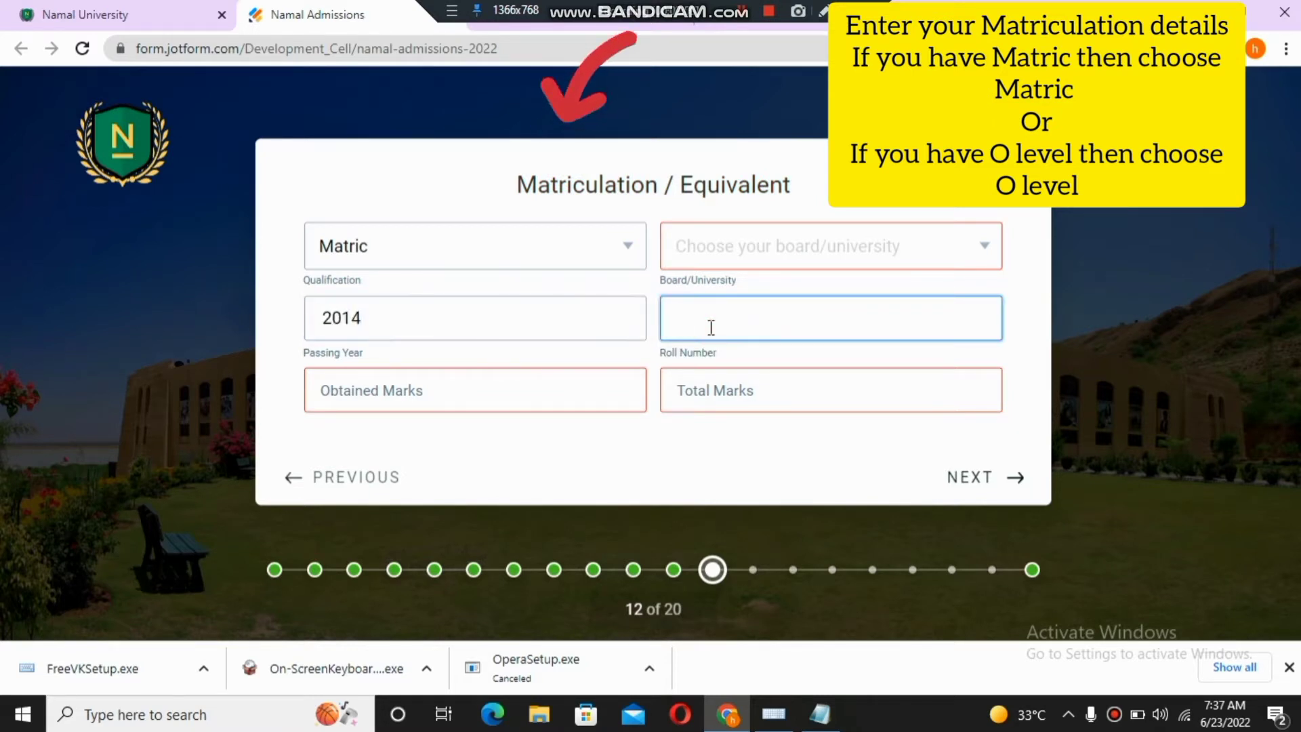
pyautogui.click(412, 401)
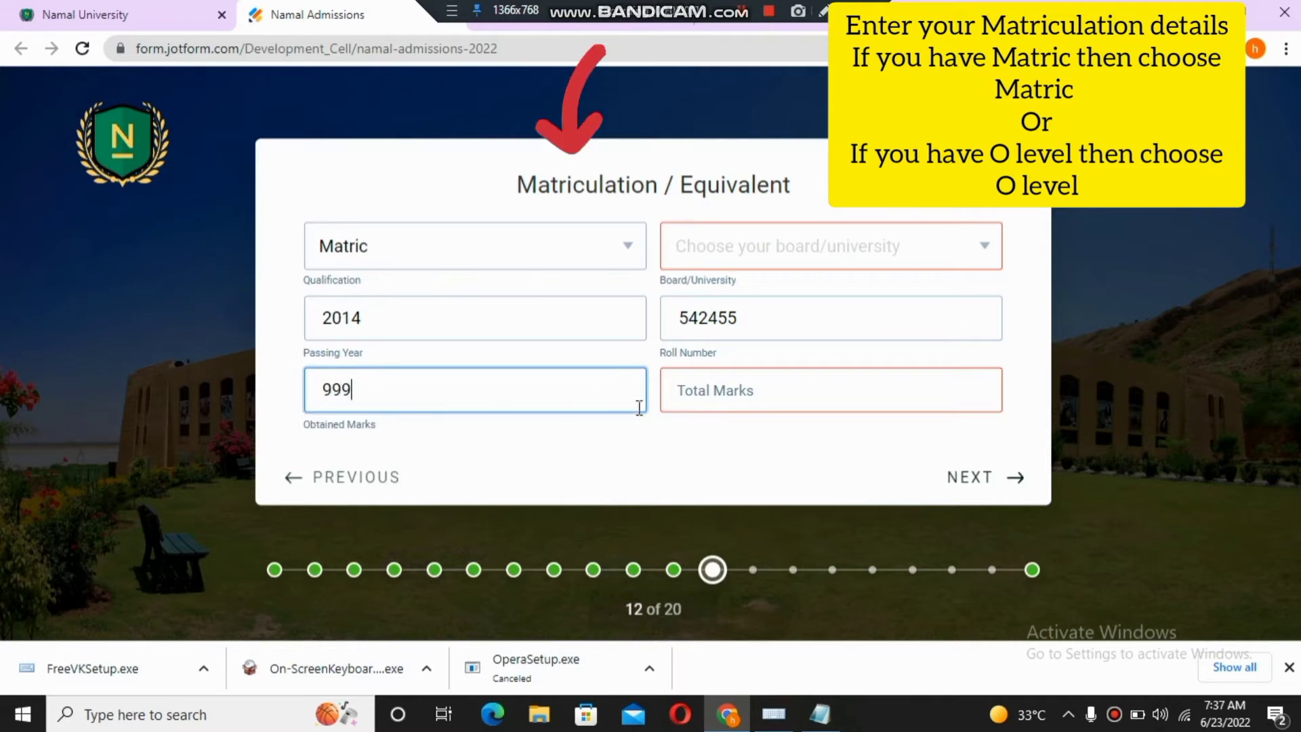
pyautogui.click(693, 381)
pyautogui.write('1000')
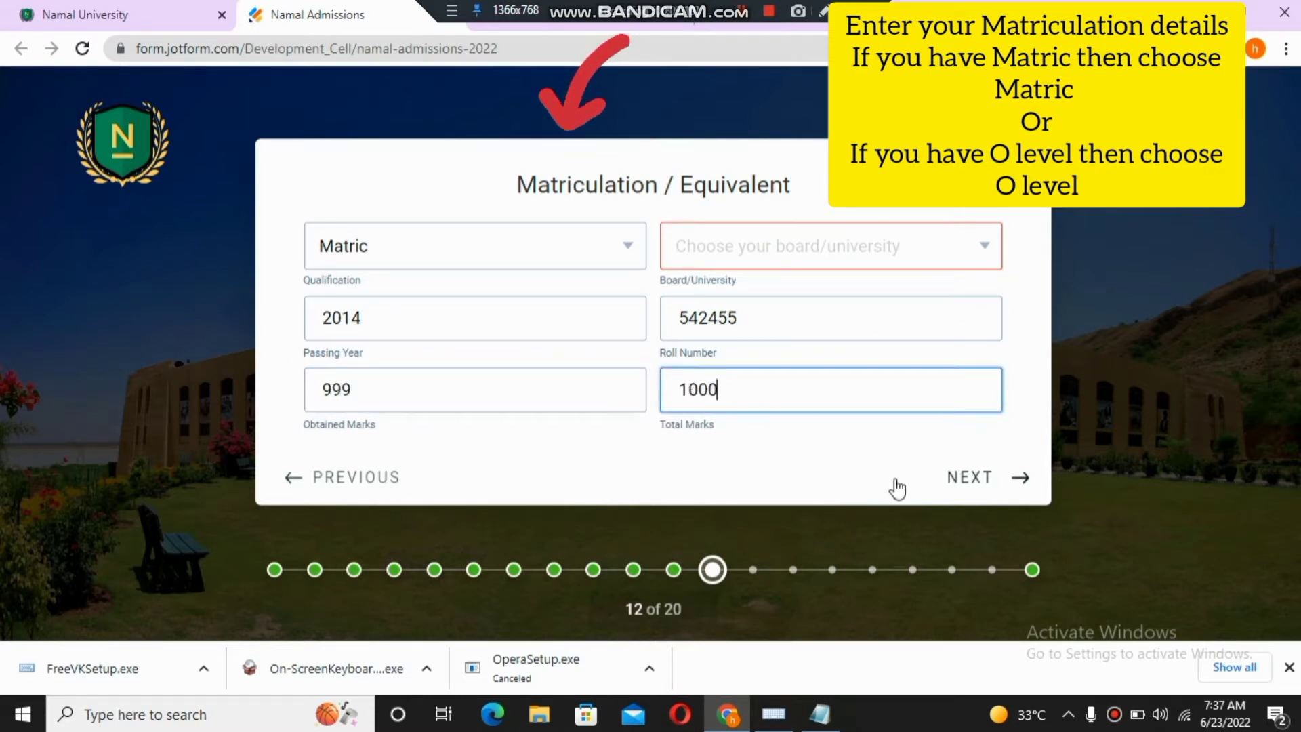
pyautogui.click(973, 478)
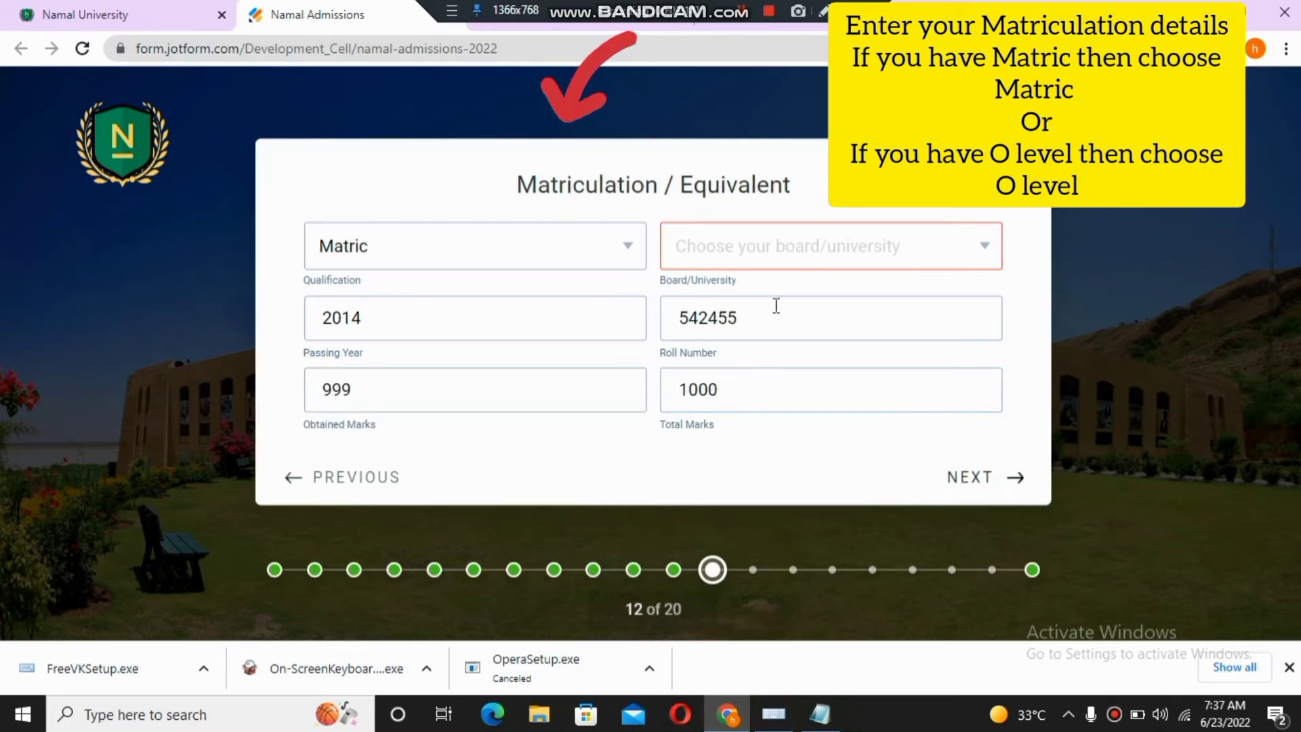
# - Choose BISE, Lahore as the matriculation board
pyautogui.click(892, 246)
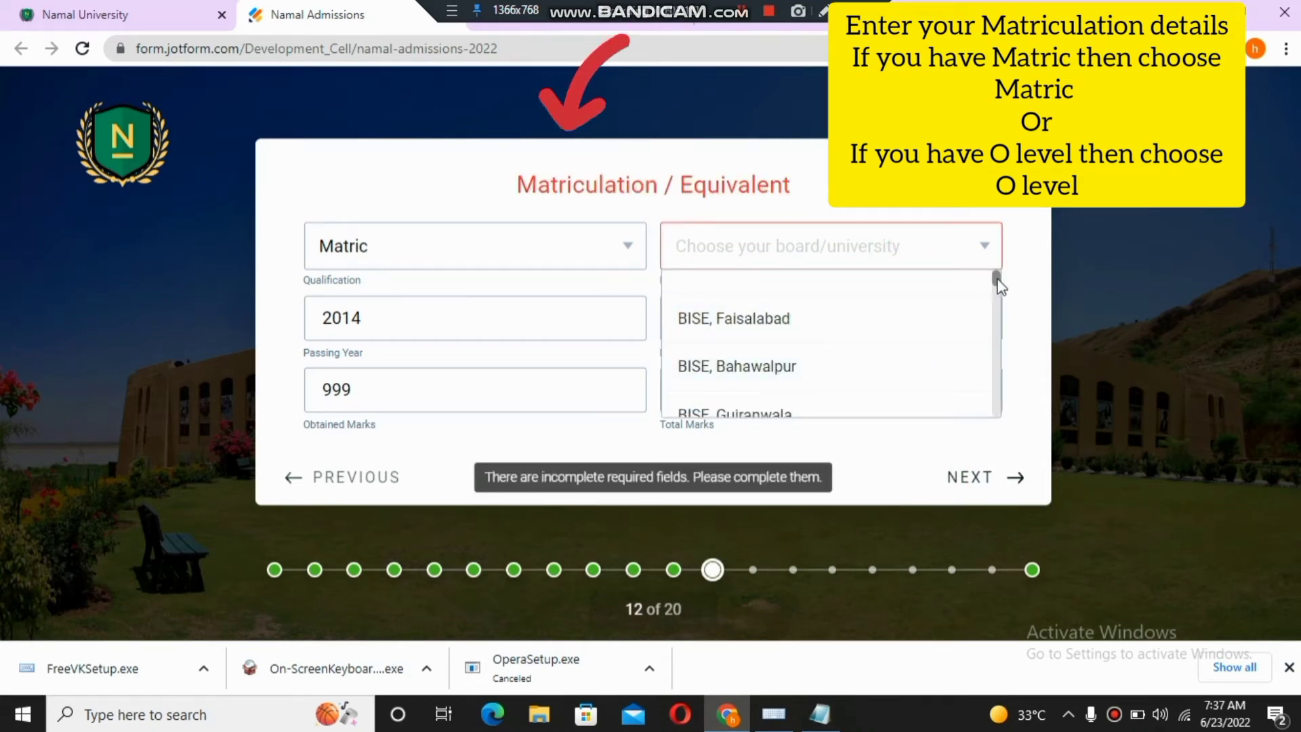
pyautogui.moveTo(994, 274); pyautogui.dragTo(1001, 296)
pyautogui.click(801, 328)
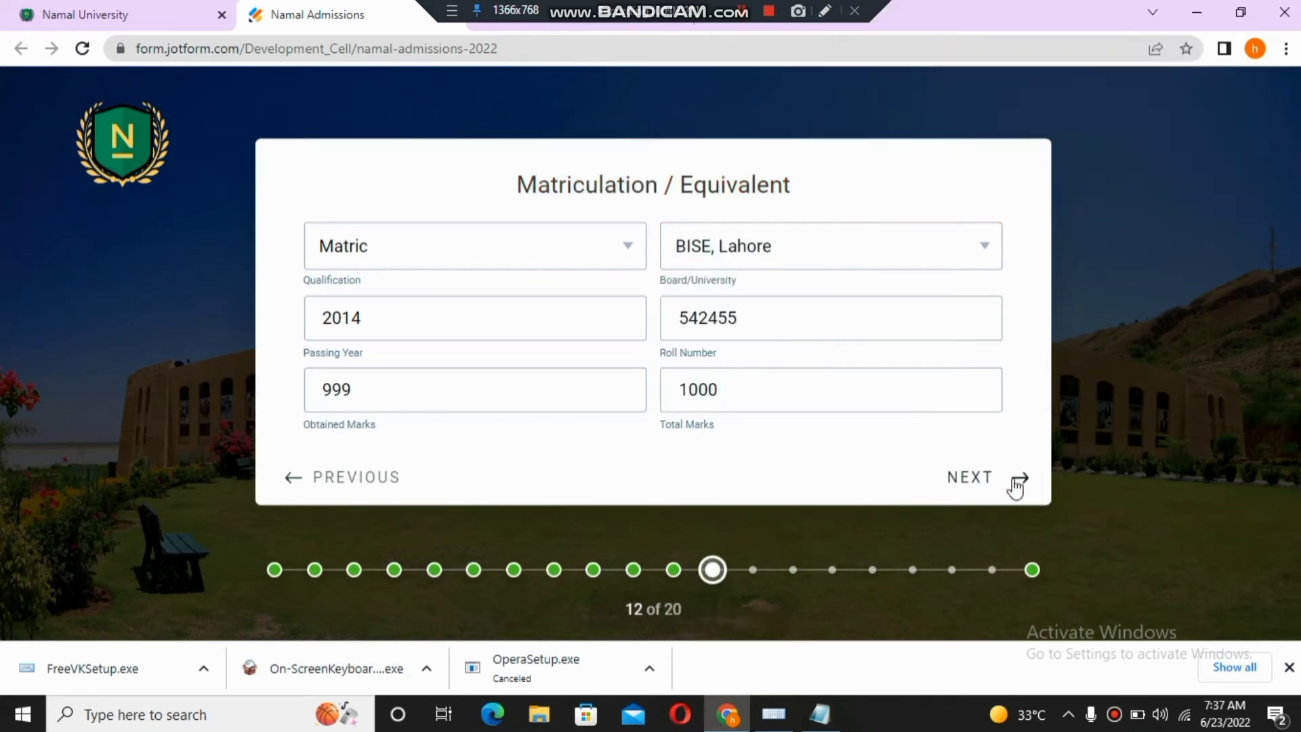
pyautogui.click(1011, 482)
# - Answer No to having completed the Intermediate / Equivalent degree
pyautogui.moveTo(330, 258); pyautogui.dragTo(973, 256)
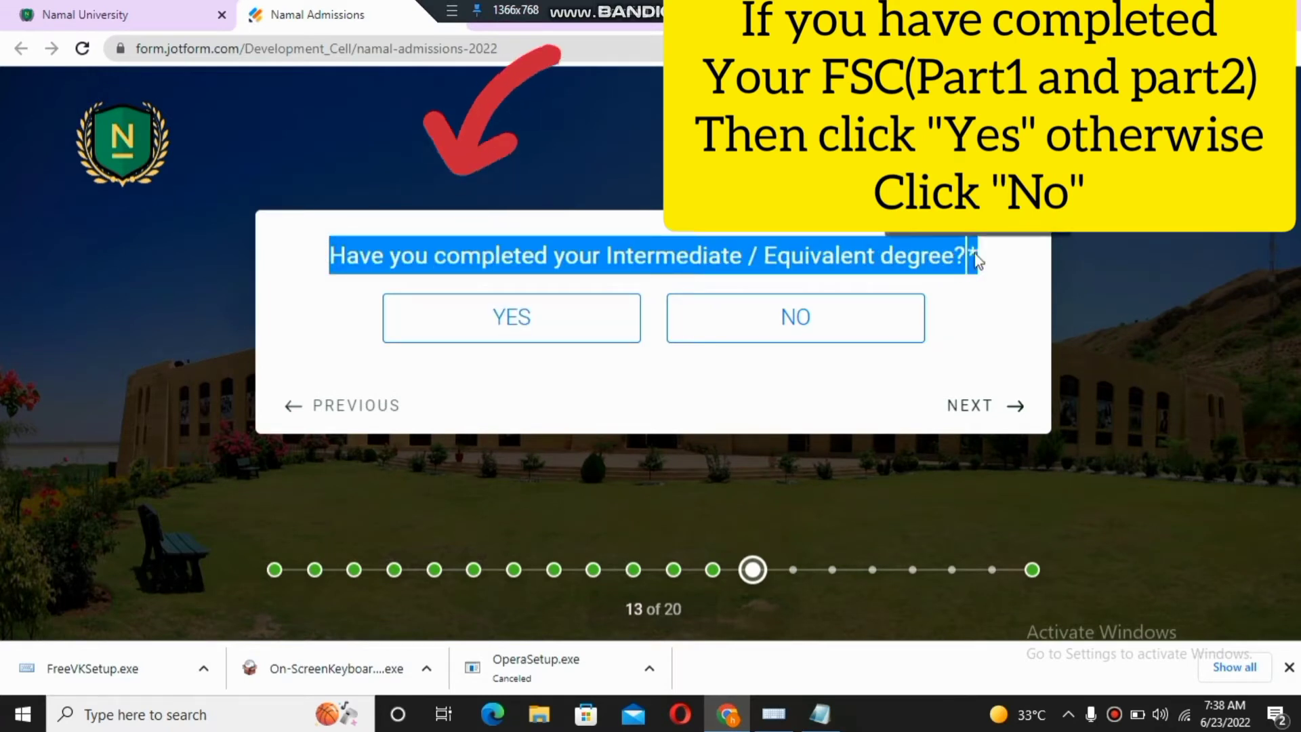
pyautogui.click(562, 356)
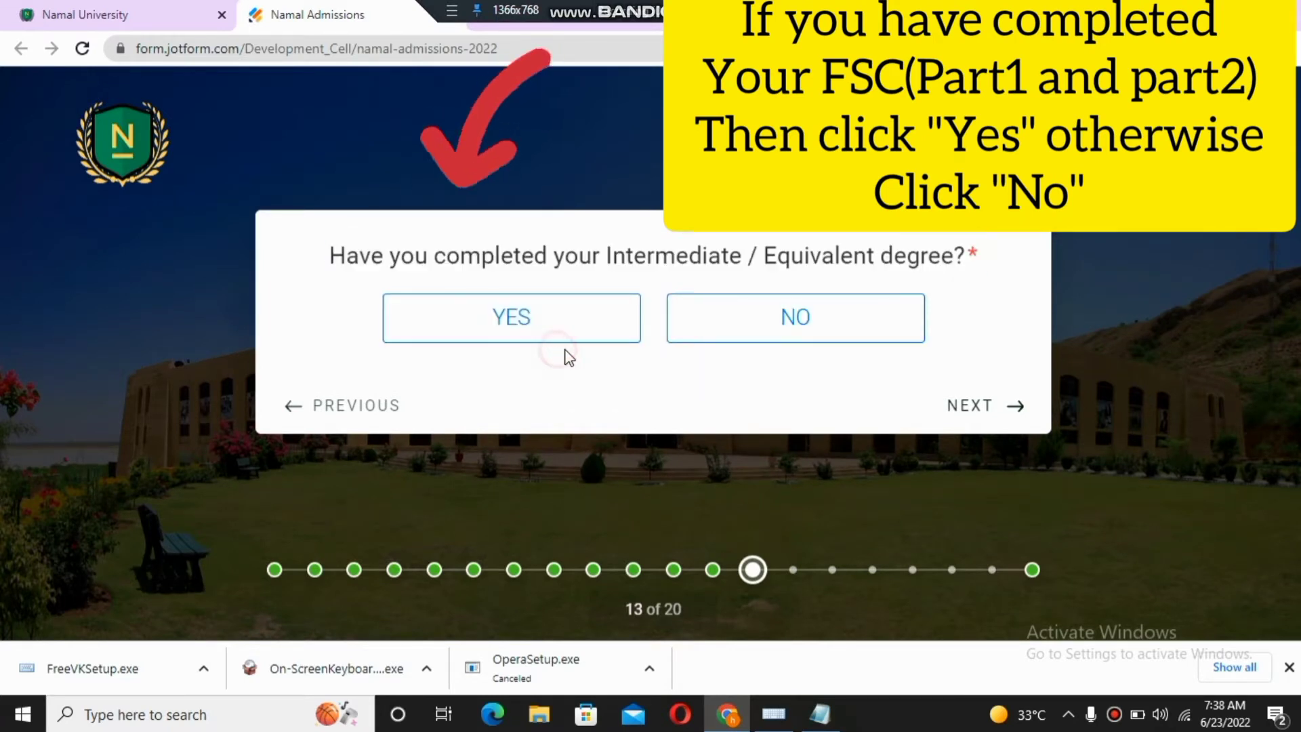
pyautogui.click(739, 337)
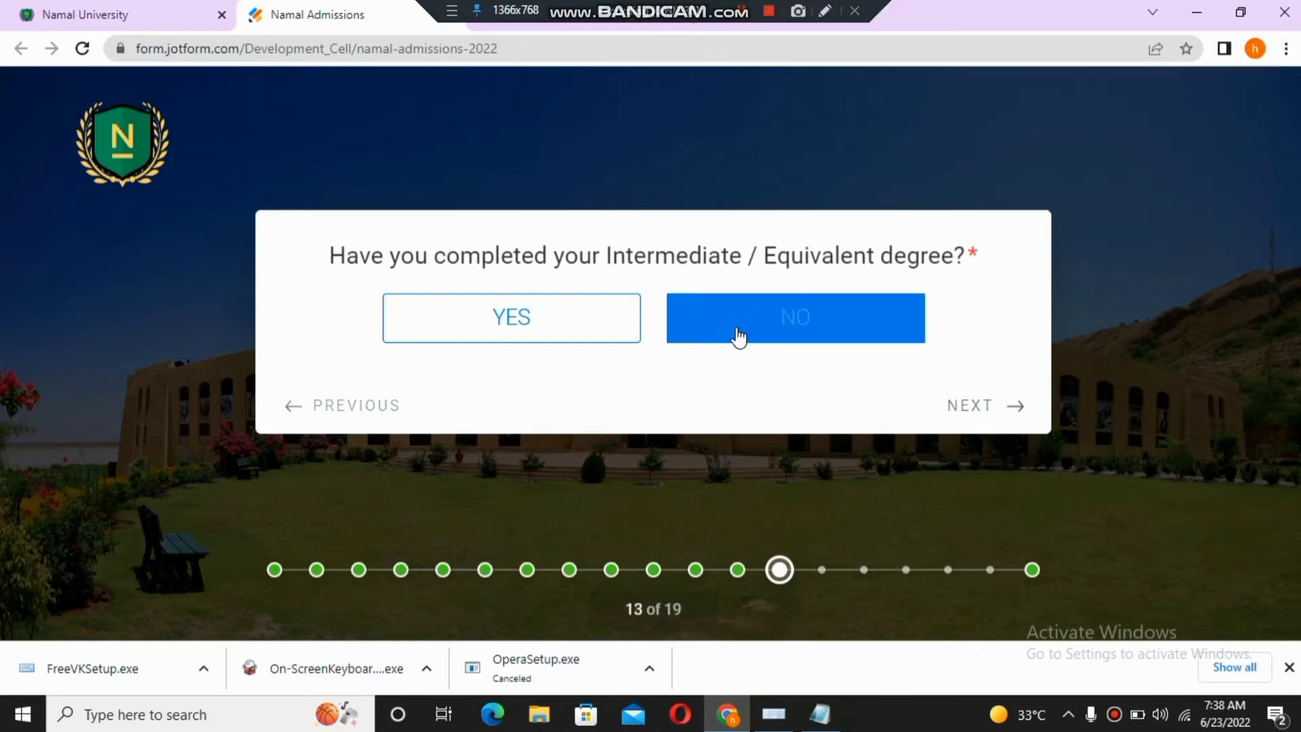
pyautogui.click(365, 130)
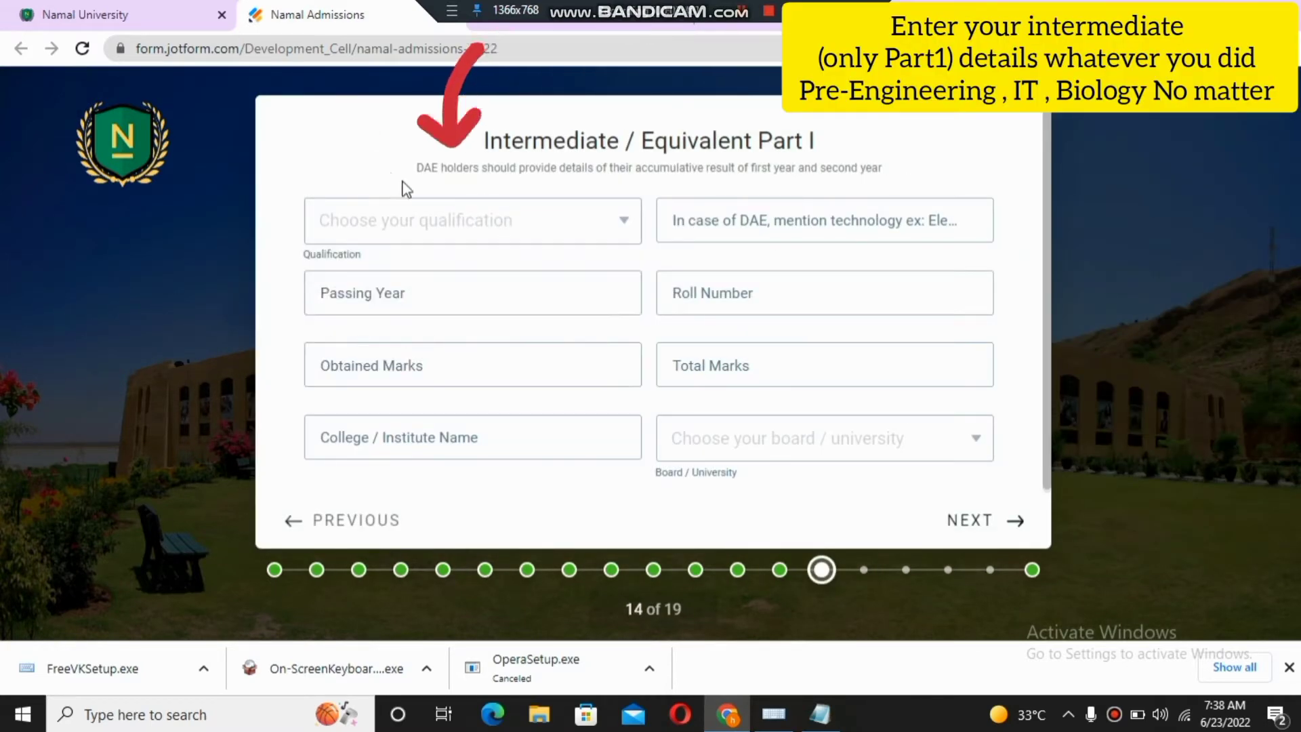
# - Select F.Sc (Pre-Engineering) and enter passing year 2014, roll number and marks 977 of 1000
pyautogui.moveTo(484, 137); pyautogui.dragTo(845, 135)
pyautogui.click(845, 135)
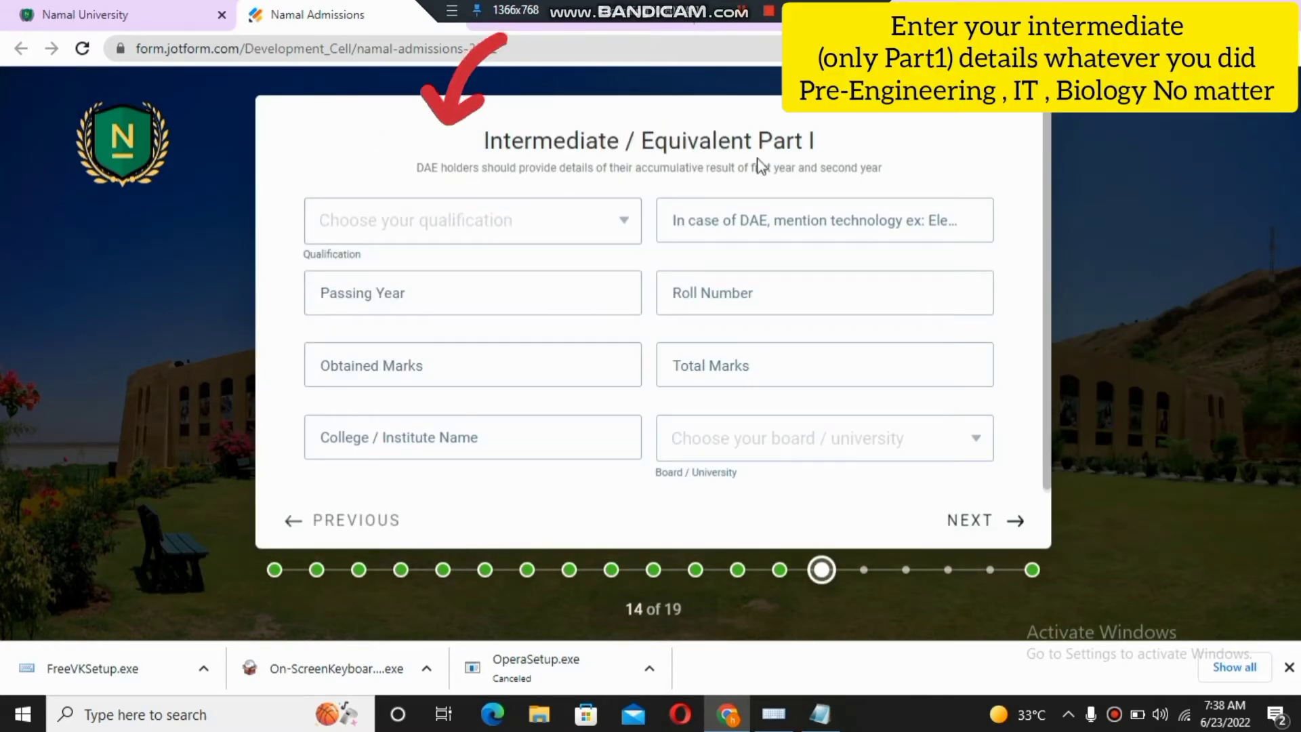
pyautogui.click(622, 238)
pyautogui.click(505, 295)
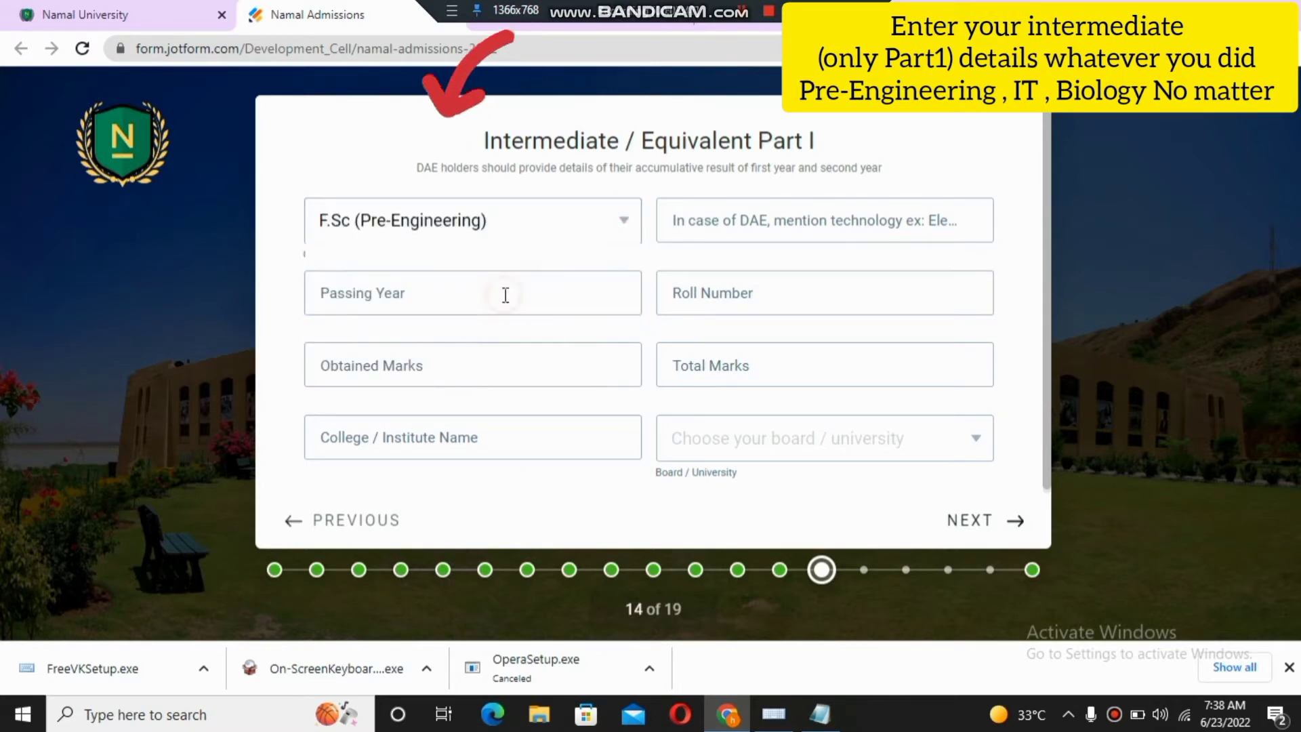
pyautogui.click(408, 290)
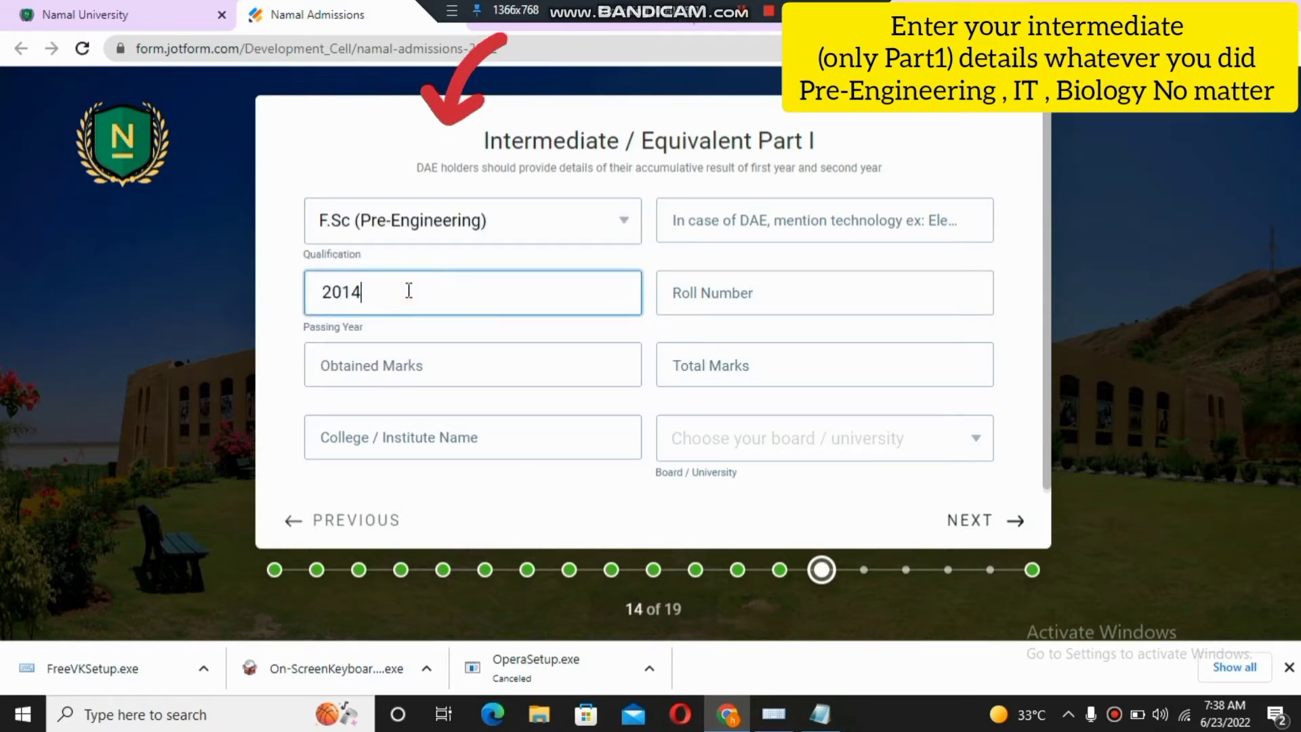
pyautogui.click(492, 371)
pyautogui.click(742, 211)
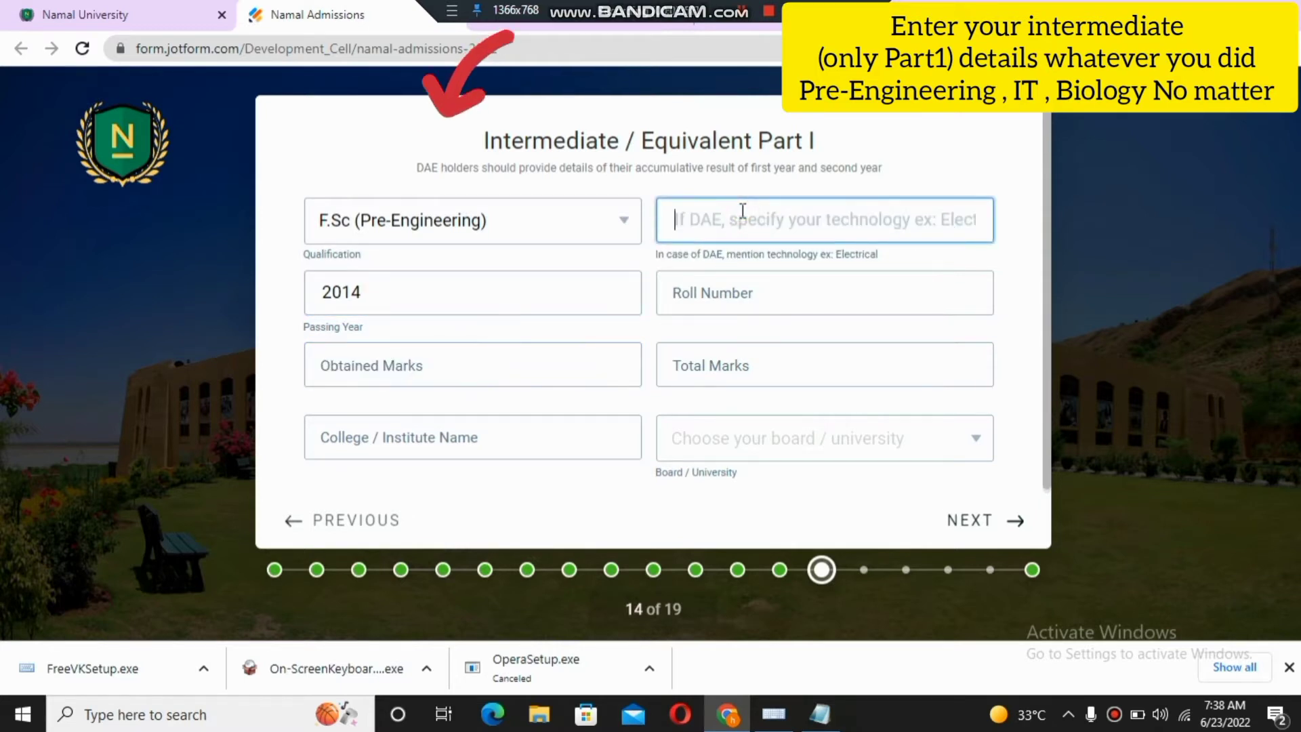
pyautogui.click(733, 281)
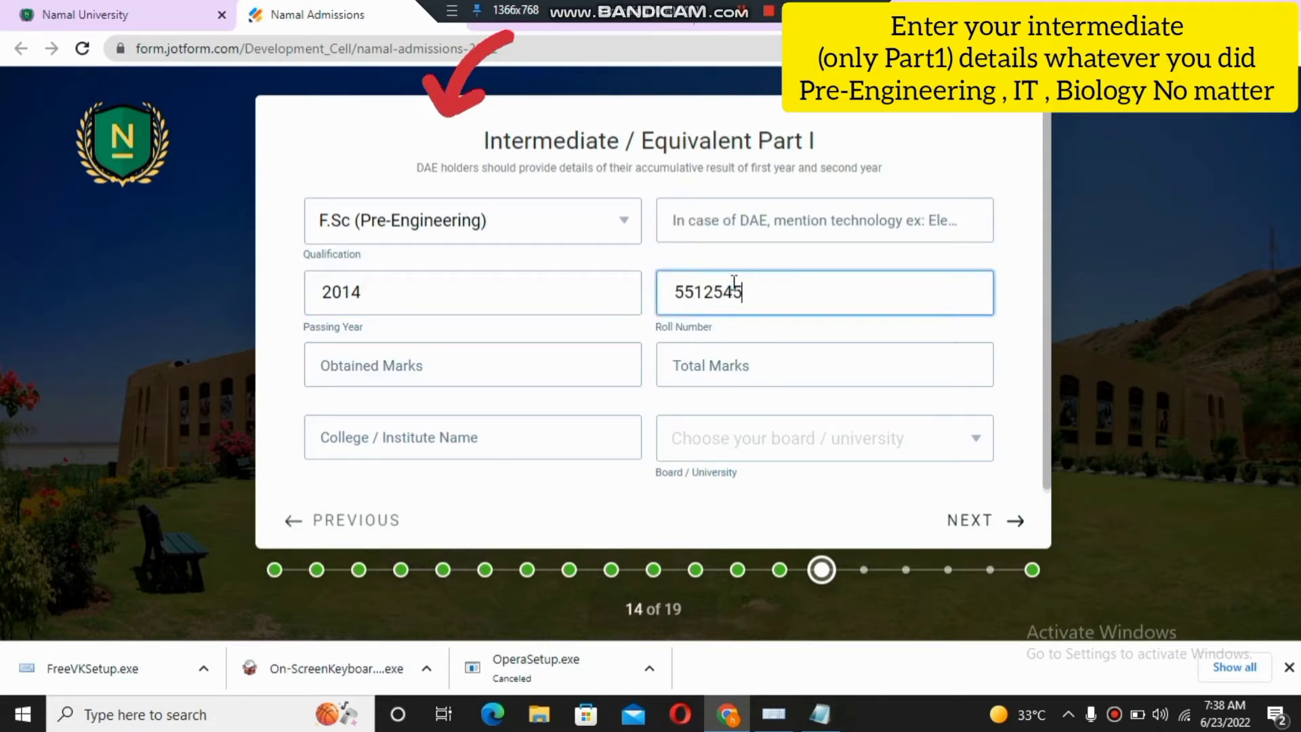
pyautogui.click(556, 352)
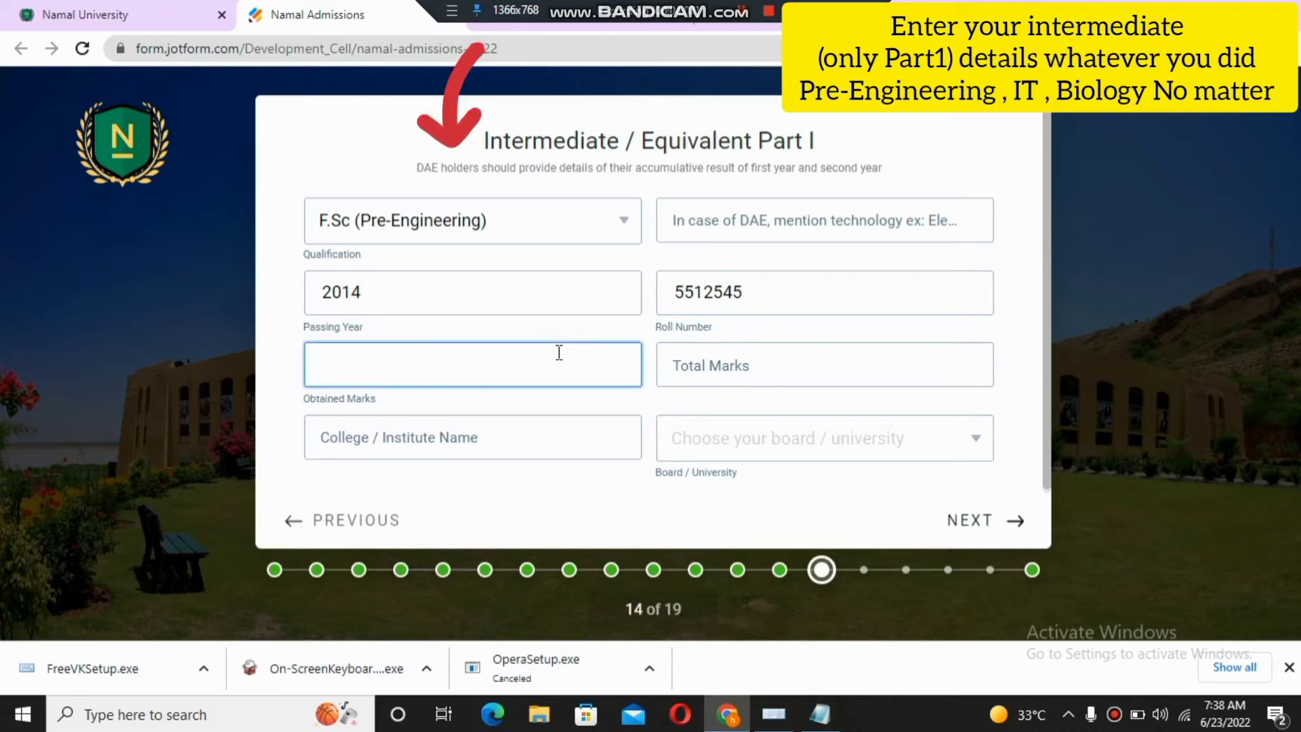
pyautogui.write('1000')
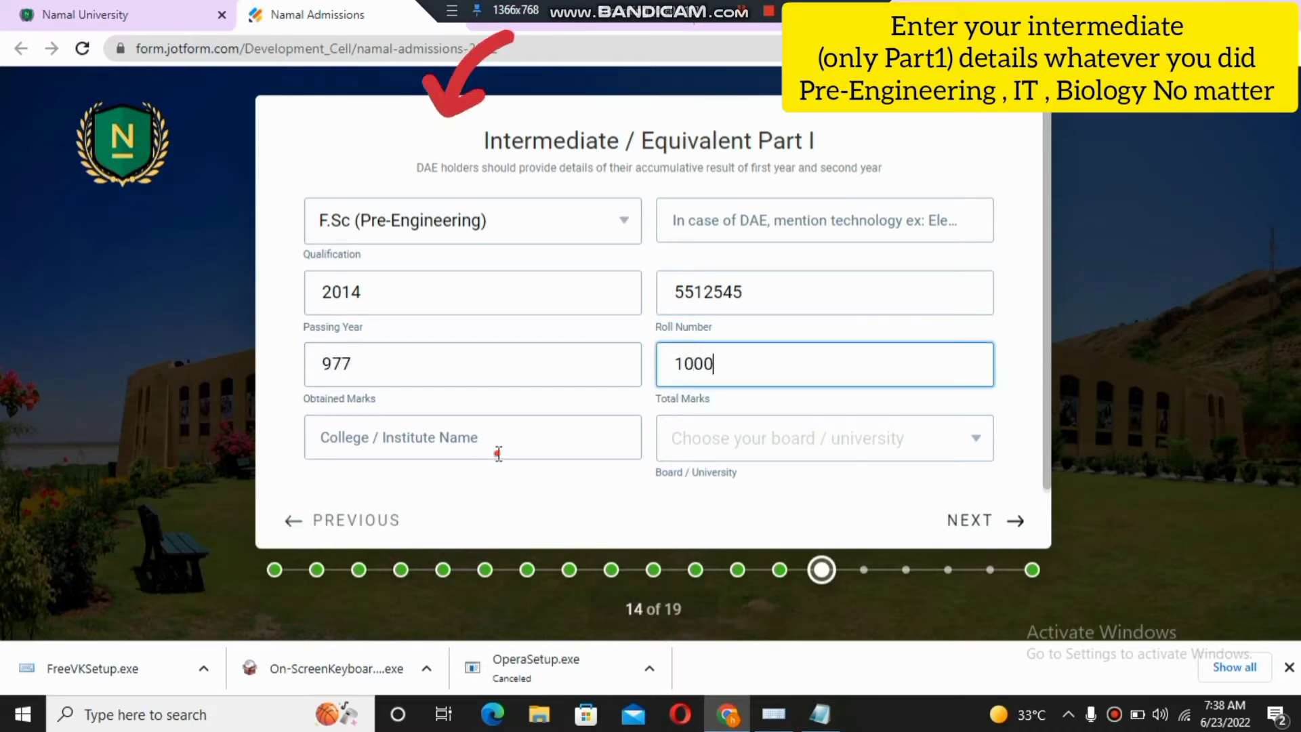
# - Enter Mianwali College as the institute and choose BISE, Lahore as the board
pyautogui.click(498, 452)
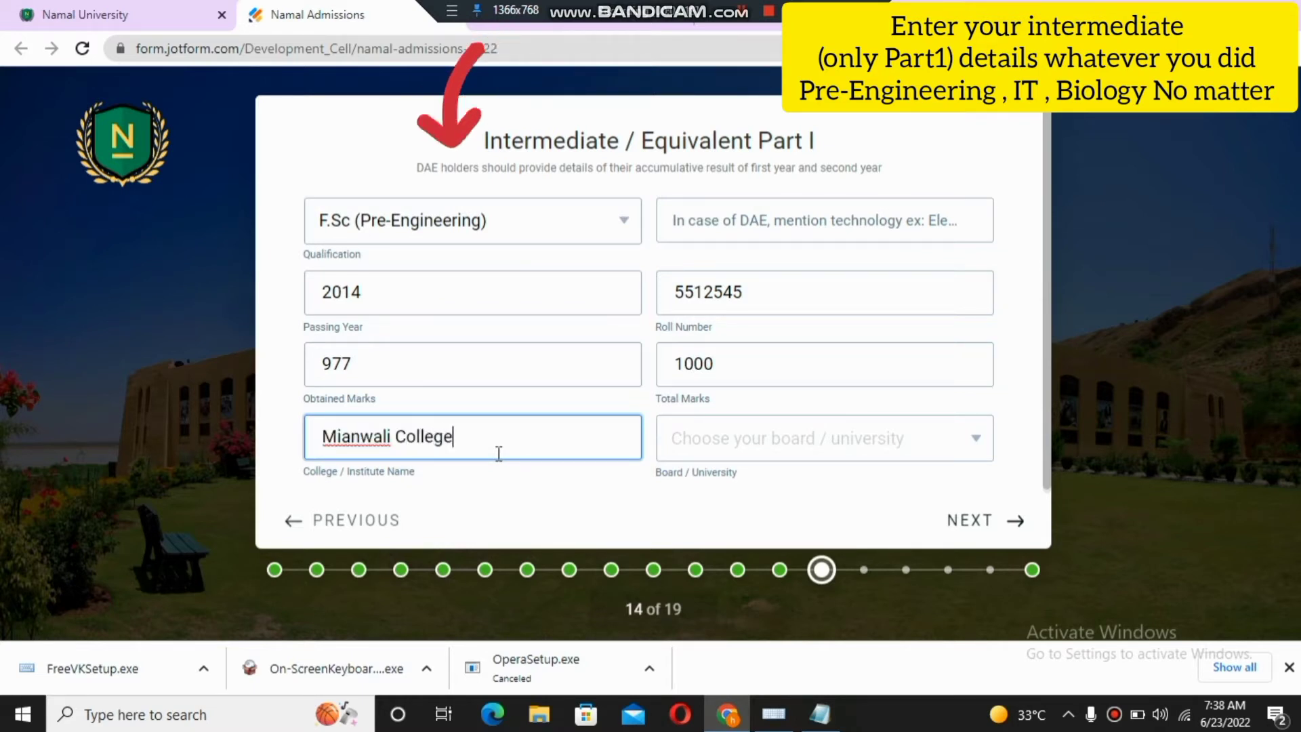
pyautogui.click(860, 441)
pyautogui.scroll(-1, 989, 481)
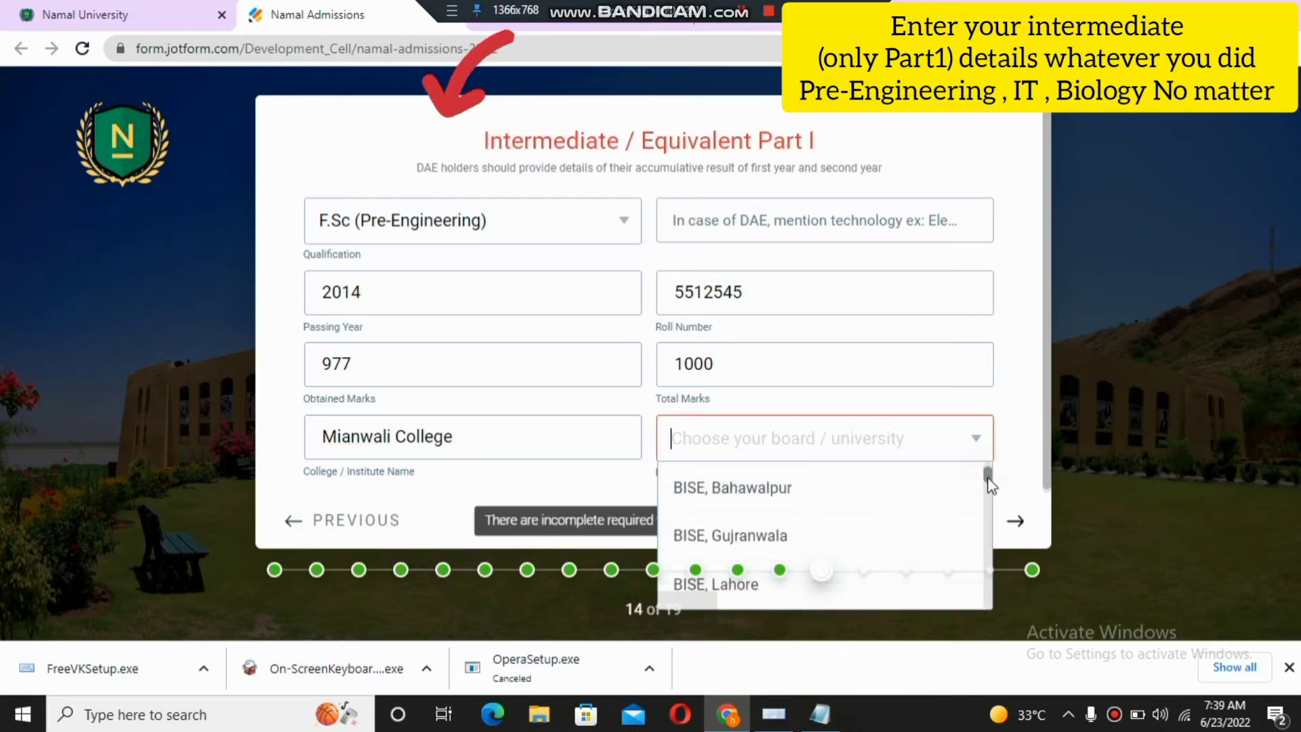
pyautogui.scroll(-2, 986, 484)
pyautogui.click(790, 492)
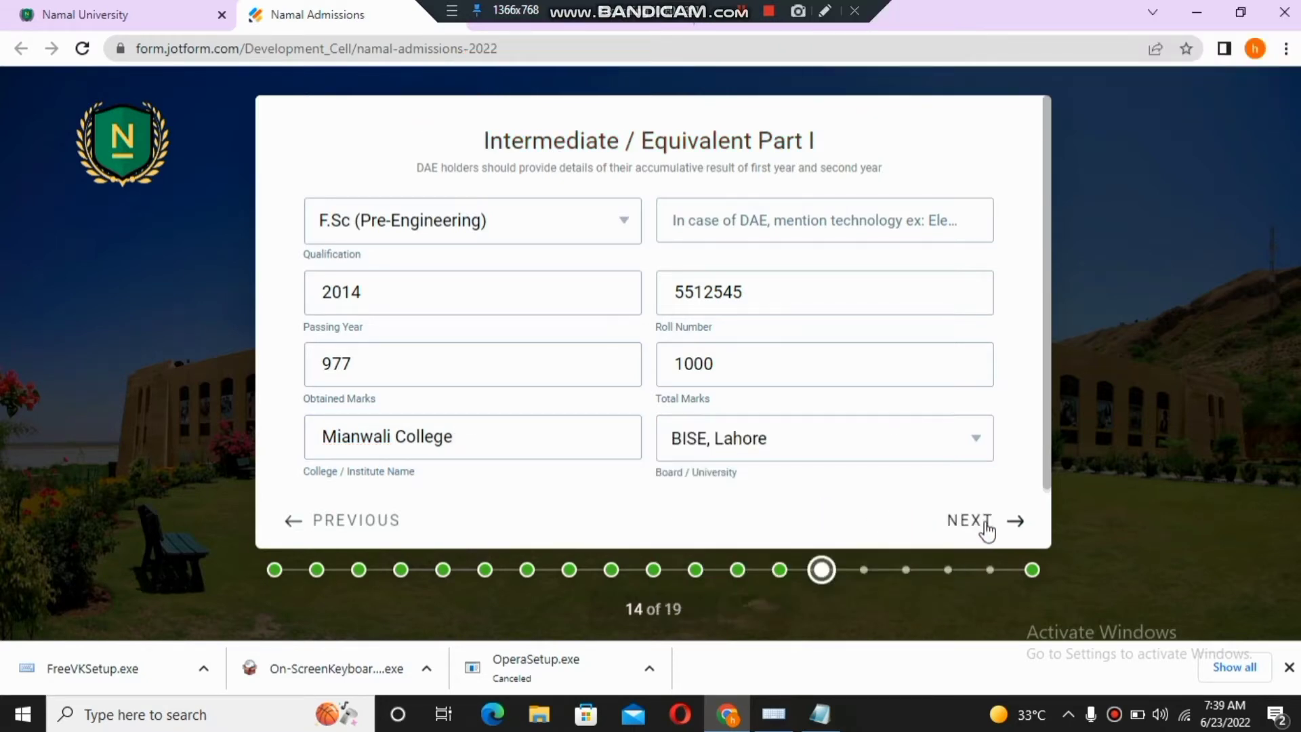
pyautogui.click(984, 523)
pyautogui.moveTo(556, 245); pyautogui.dragTo(781, 241)
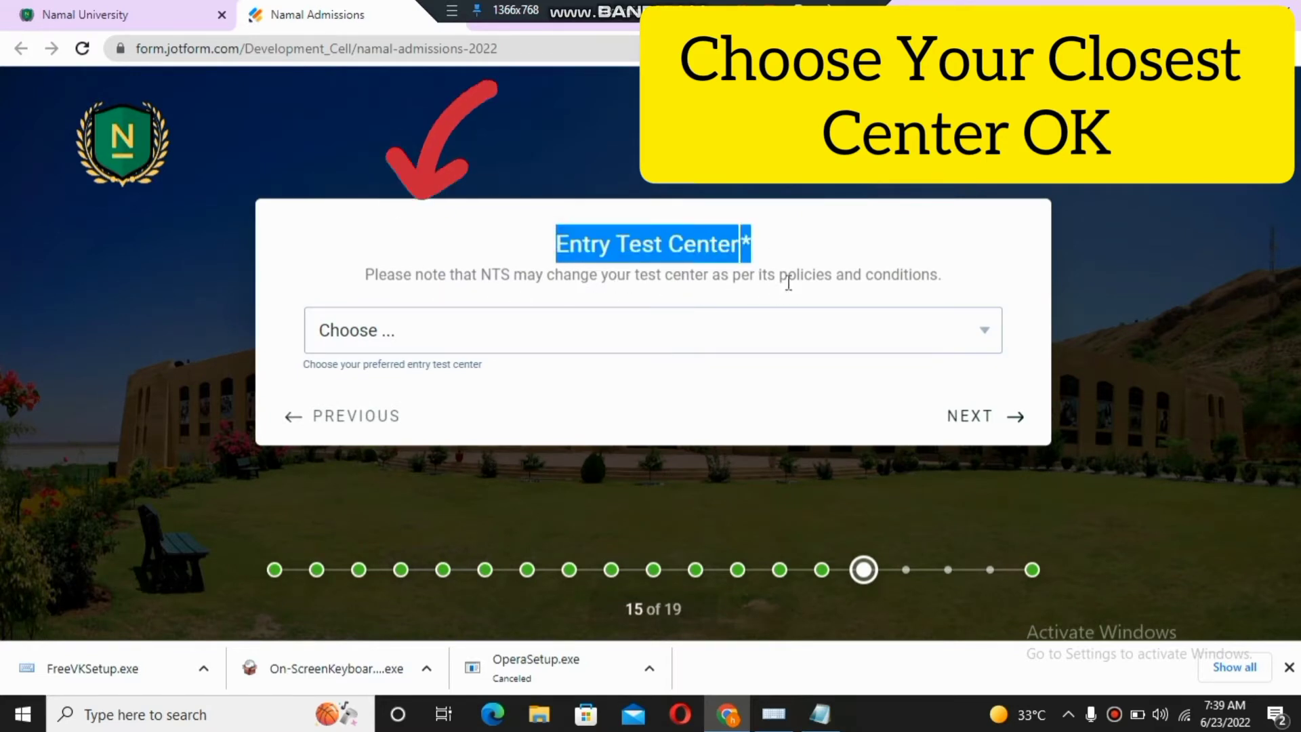
# - Pick Mianwali from the Entry Test Center list
pyautogui.click(991, 347)
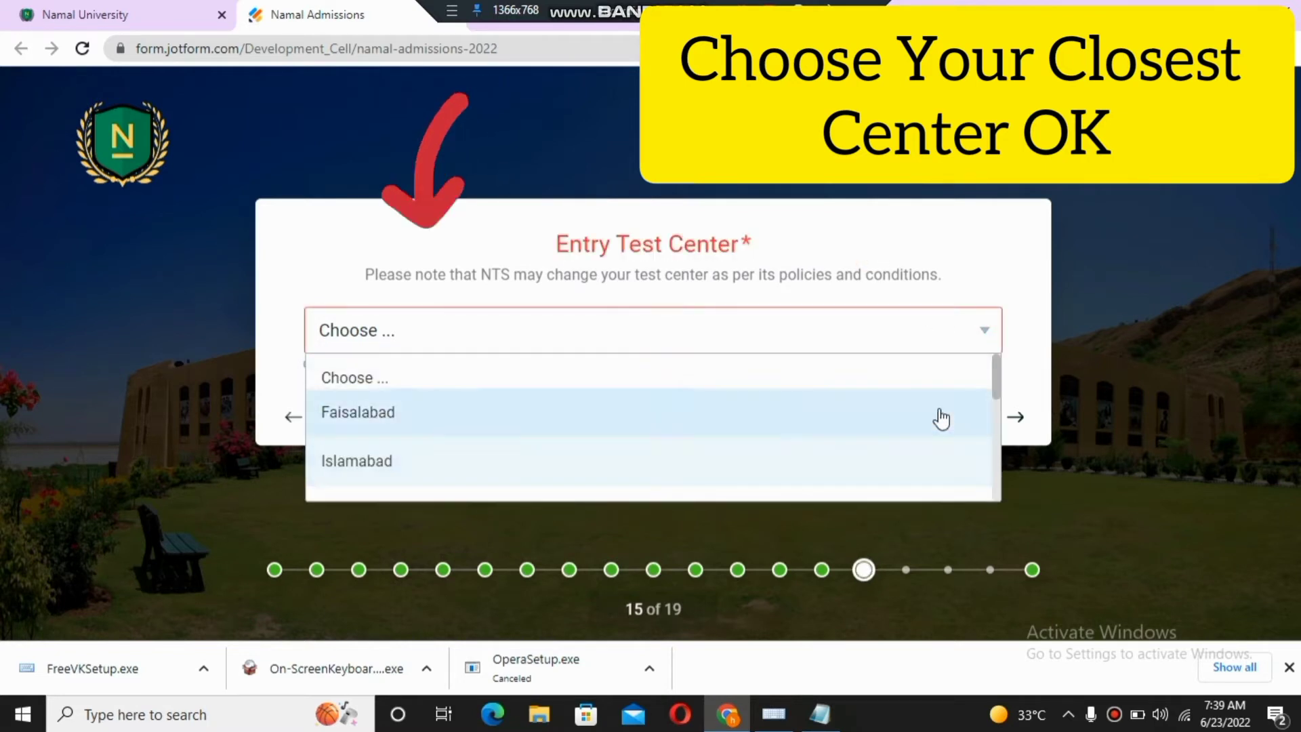
pyautogui.moveTo(996, 373); pyautogui.dragTo(995, 489)
pyautogui.click(613, 489)
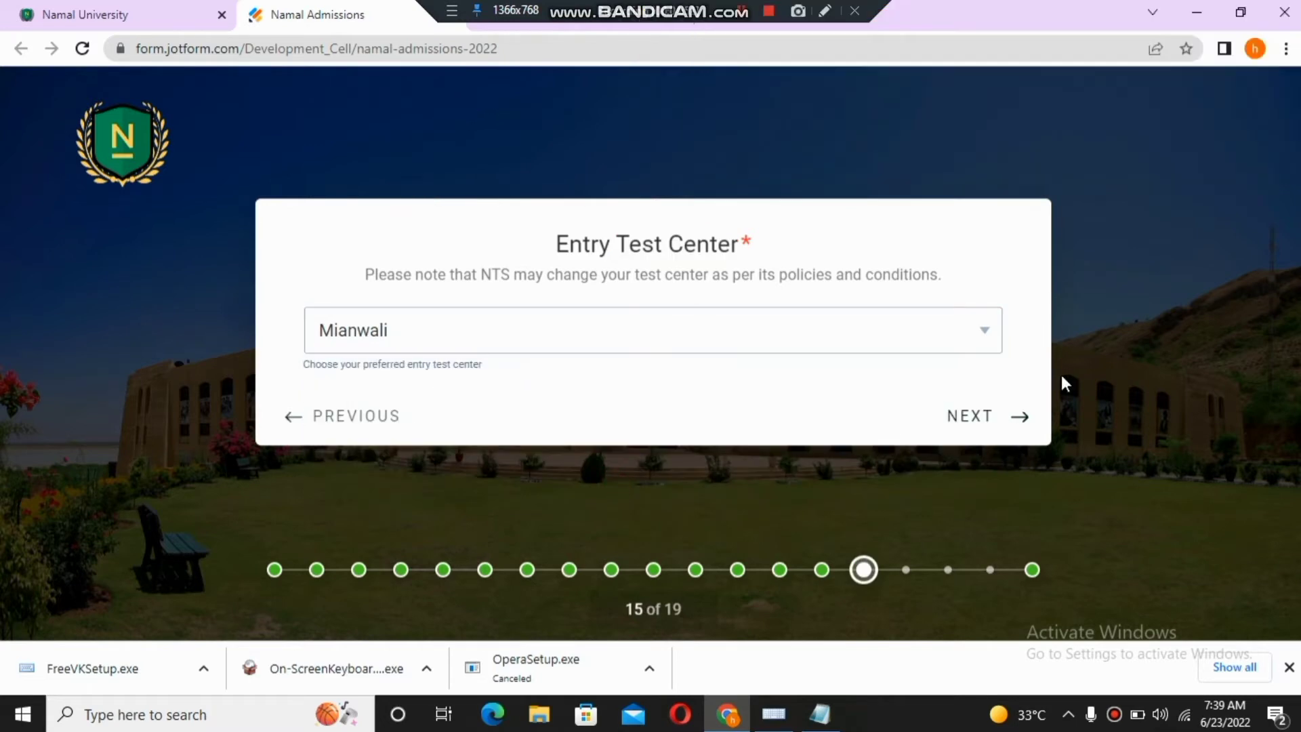
pyautogui.click(1007, 420)
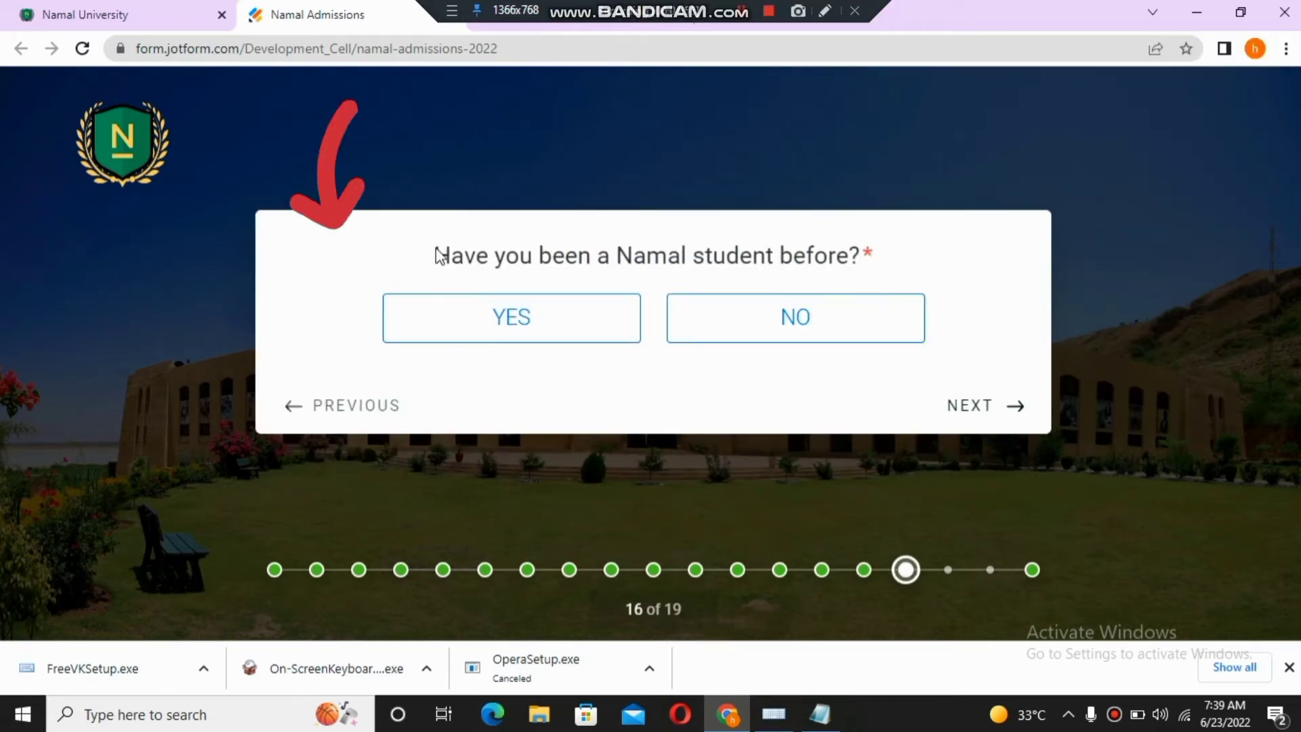
pyautogui.moveTo(437, 256); pyautogui.dragTo(904, 244)
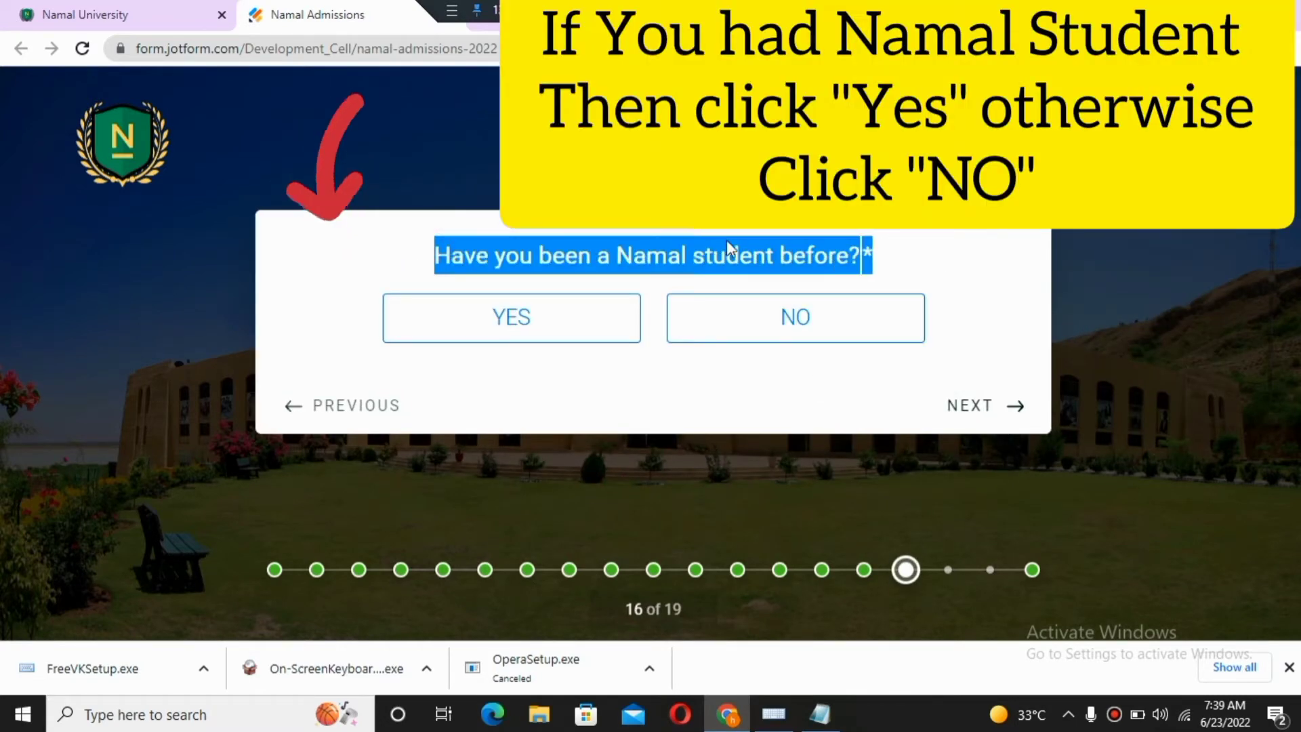
# - Answer No to having previously been a Namal student
pyautogui.click(341, 265)
pyautogui.click(741, 337)
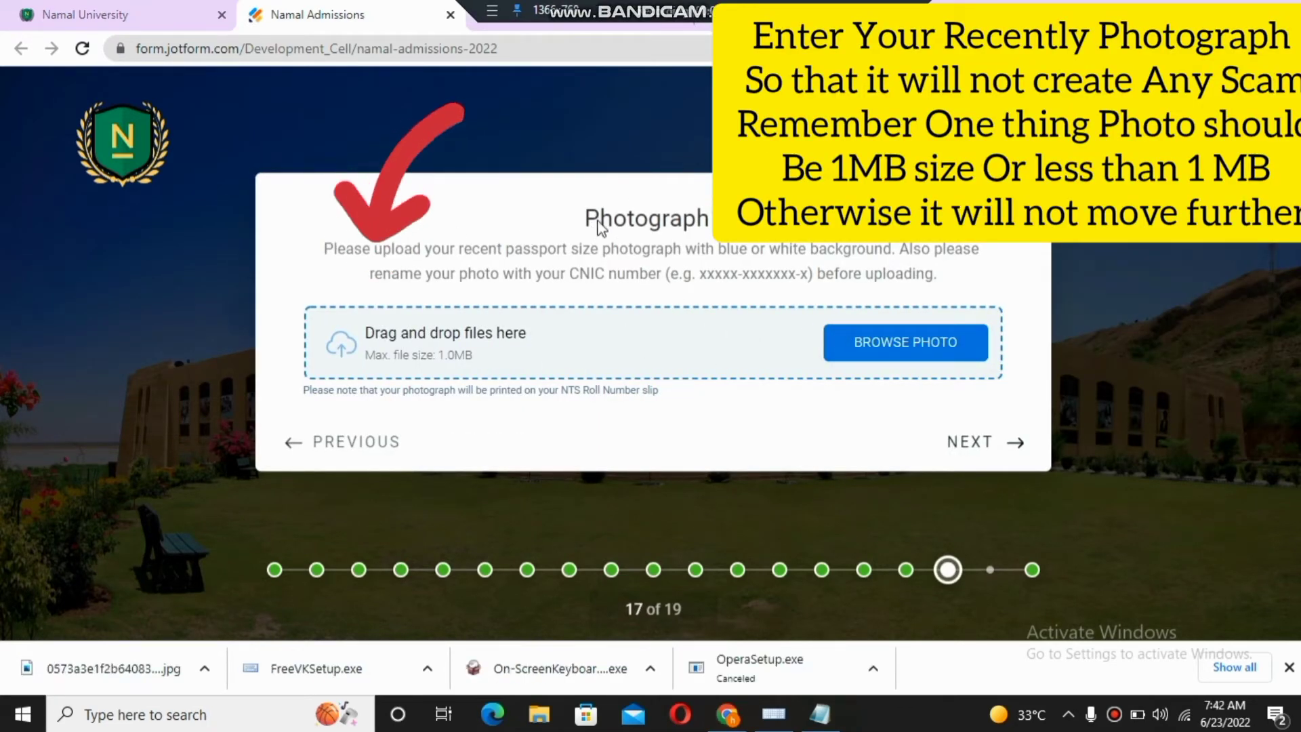
pyautogui.moveTo(576, 215); pyautogui.dragTo(715, 220)
pyautogui.click(317, 247)
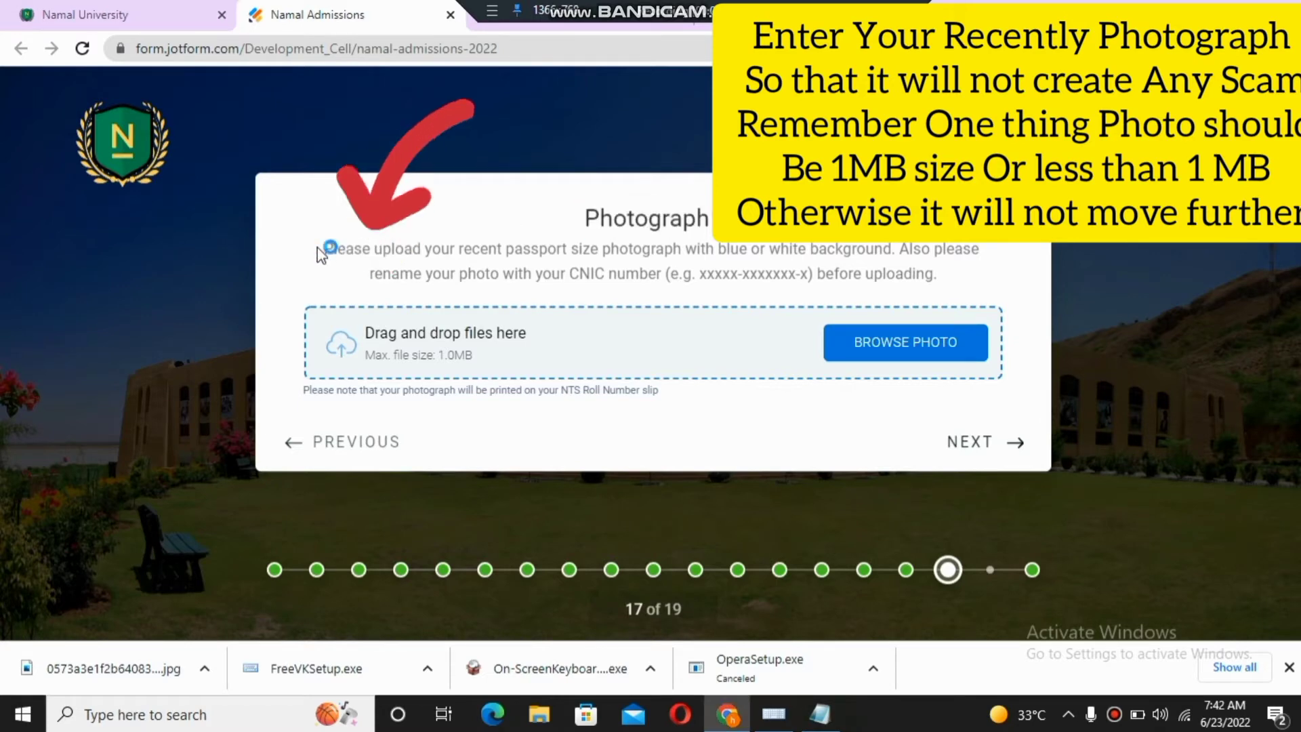
# - Upload the 46.4KB JPG photo from Downloads as the Photograph, within the 1.0MB limit
pyautogui.click(577, 434)
pyautogui.click(917, 351)
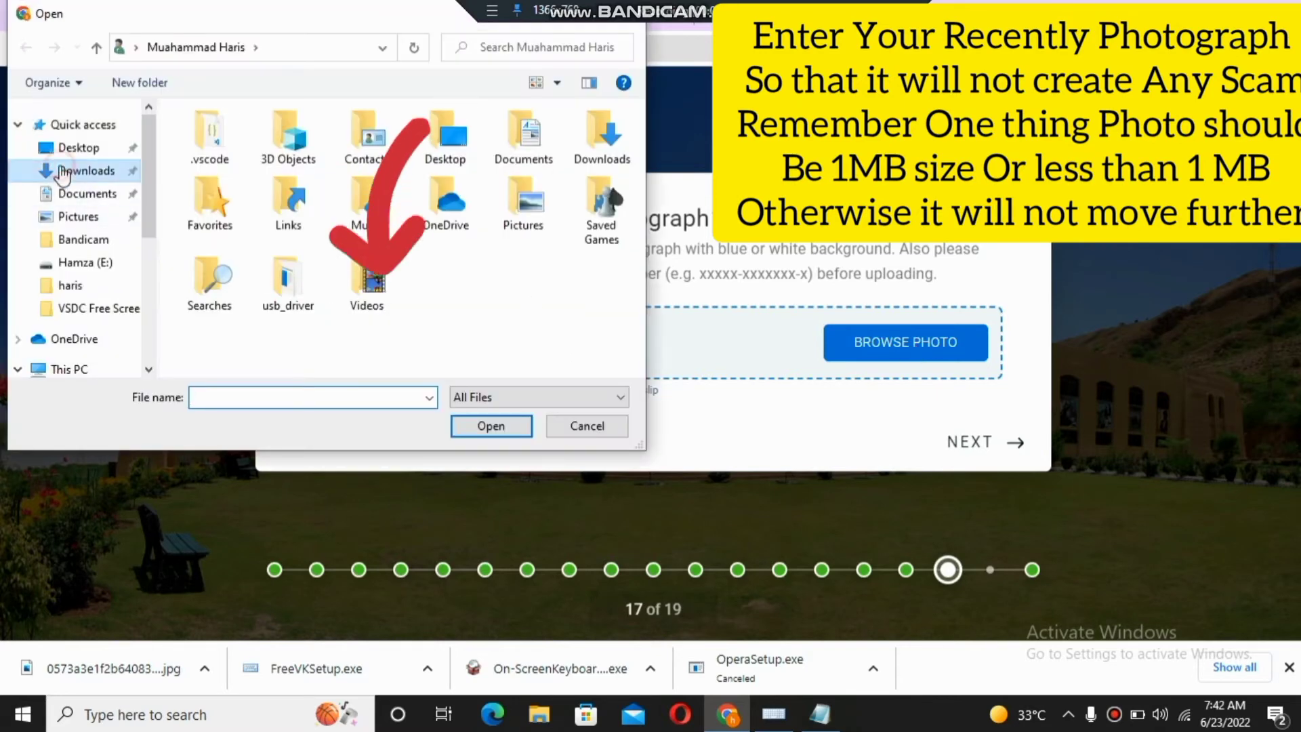
pyautogui.click(63, 173)
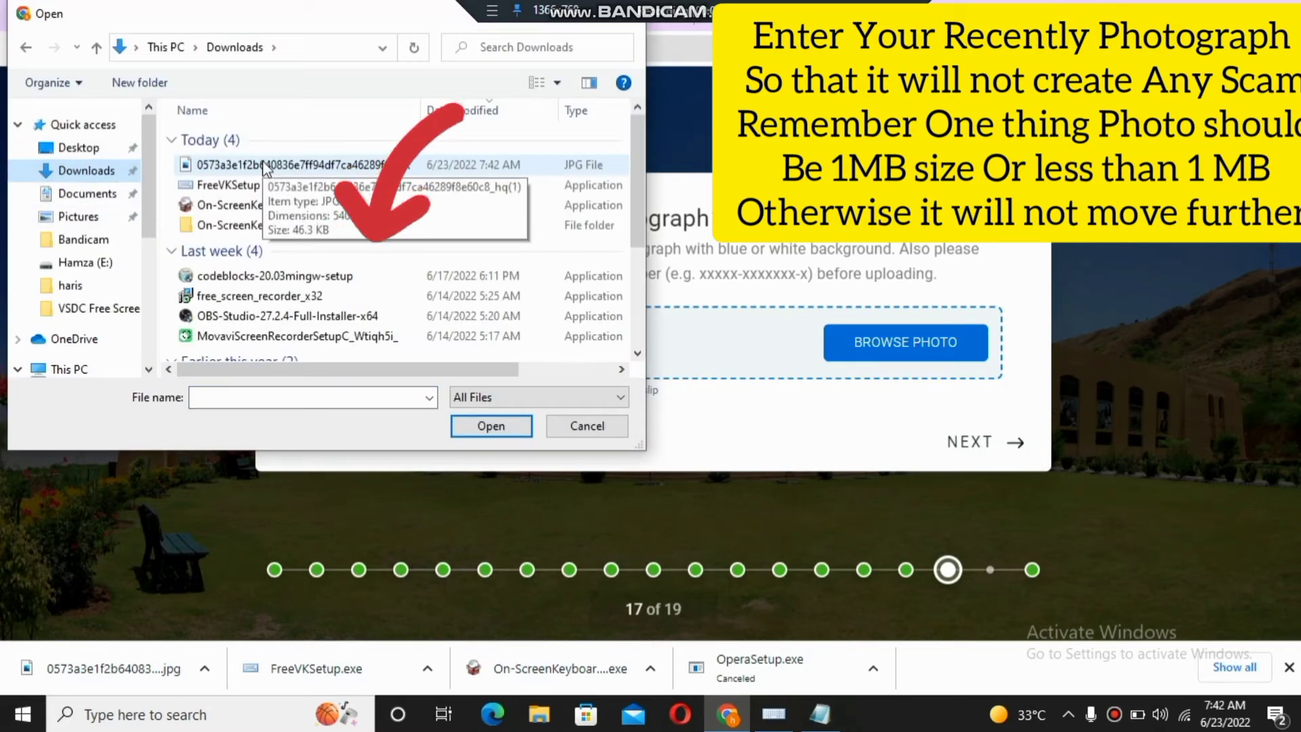
pyautogui.click(529, 168)
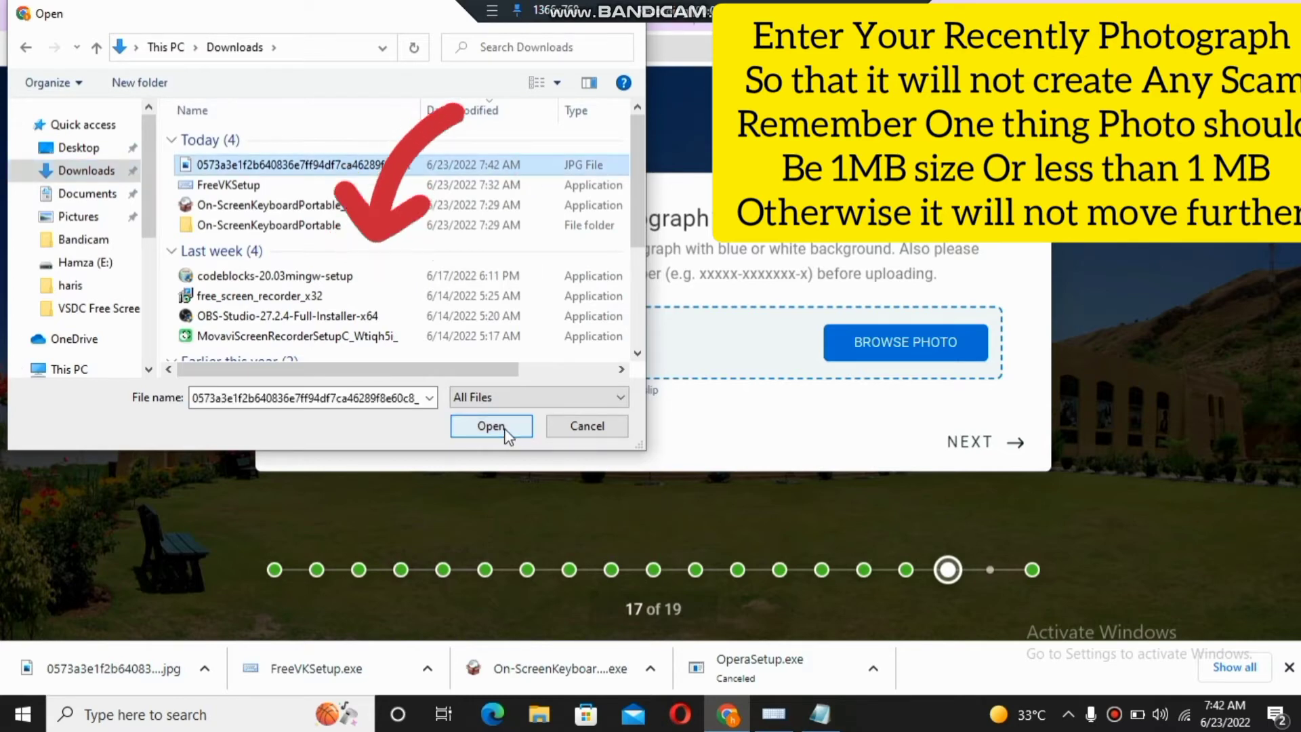
pyautogui.click(489, 427)
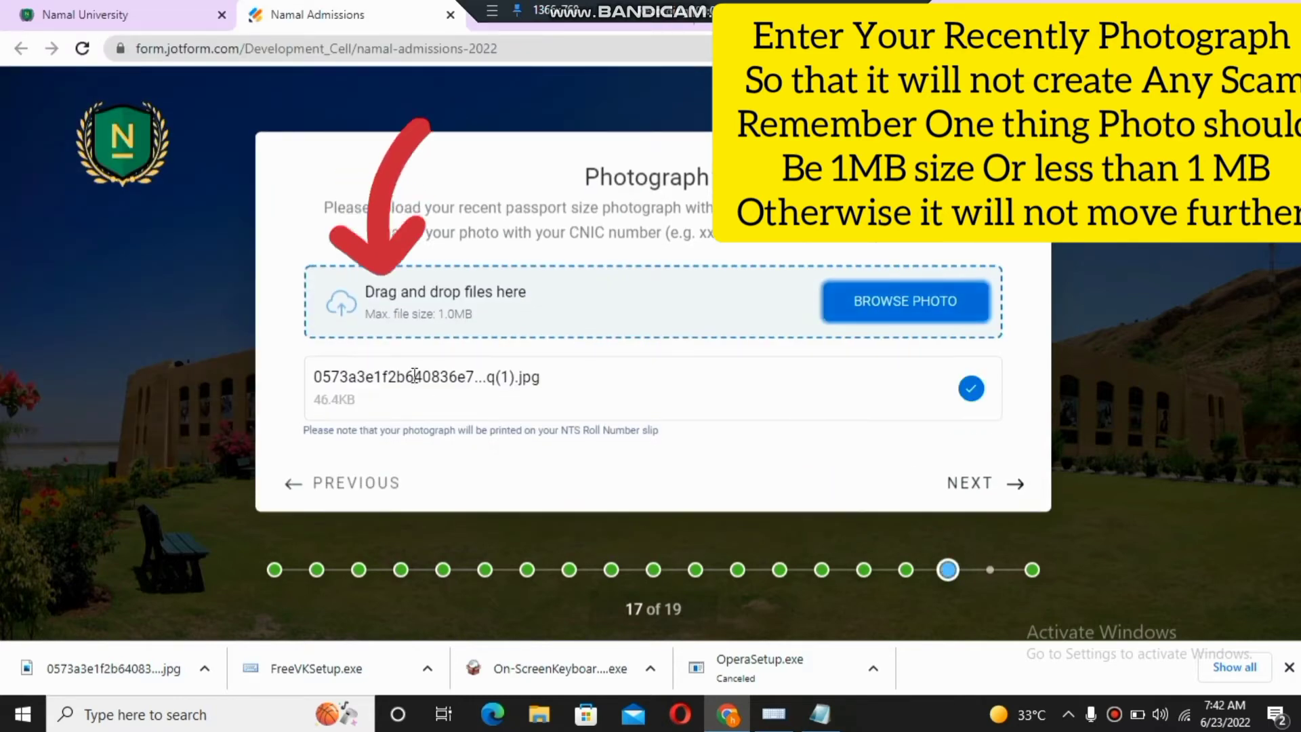
pyautogui.moveTo(436, 317); pyautogui.dragTo(485, 319)
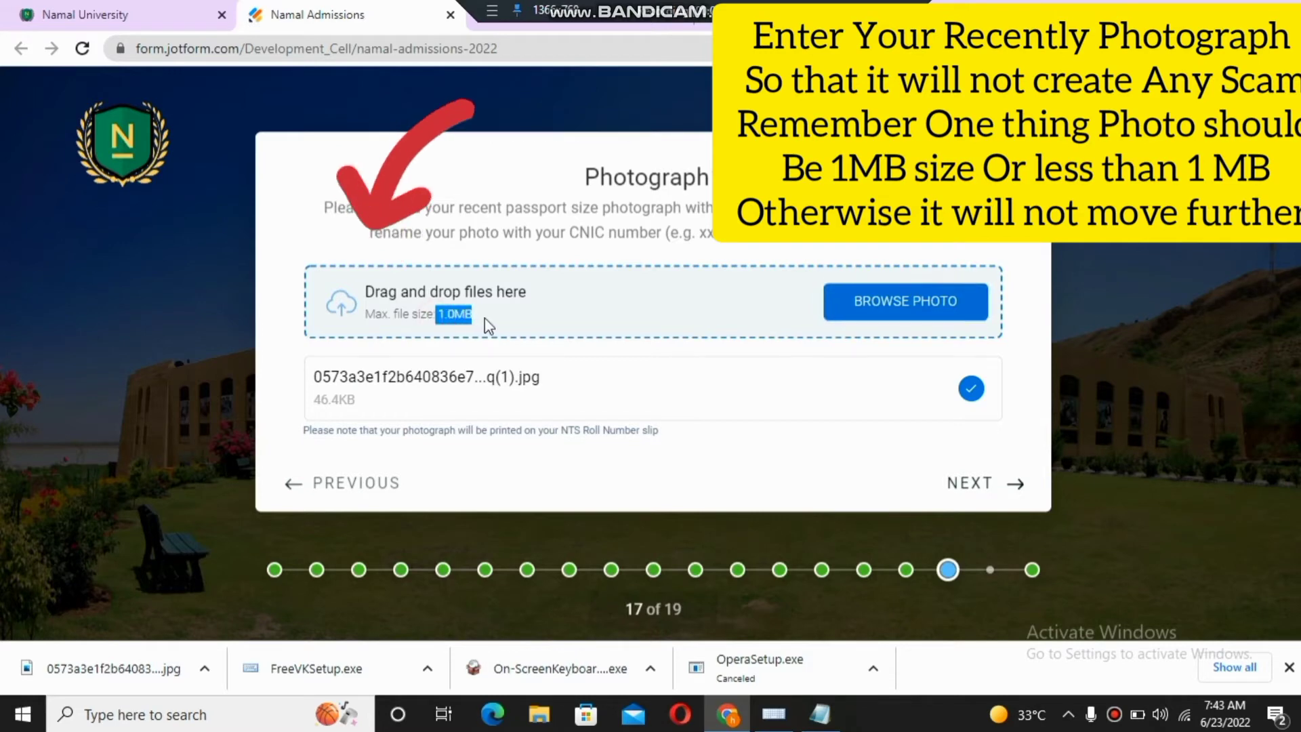
pyautogui.moveTo(313, 400); pyautogui.dragTo(350, 401)
pyautogui.click(377, 409)
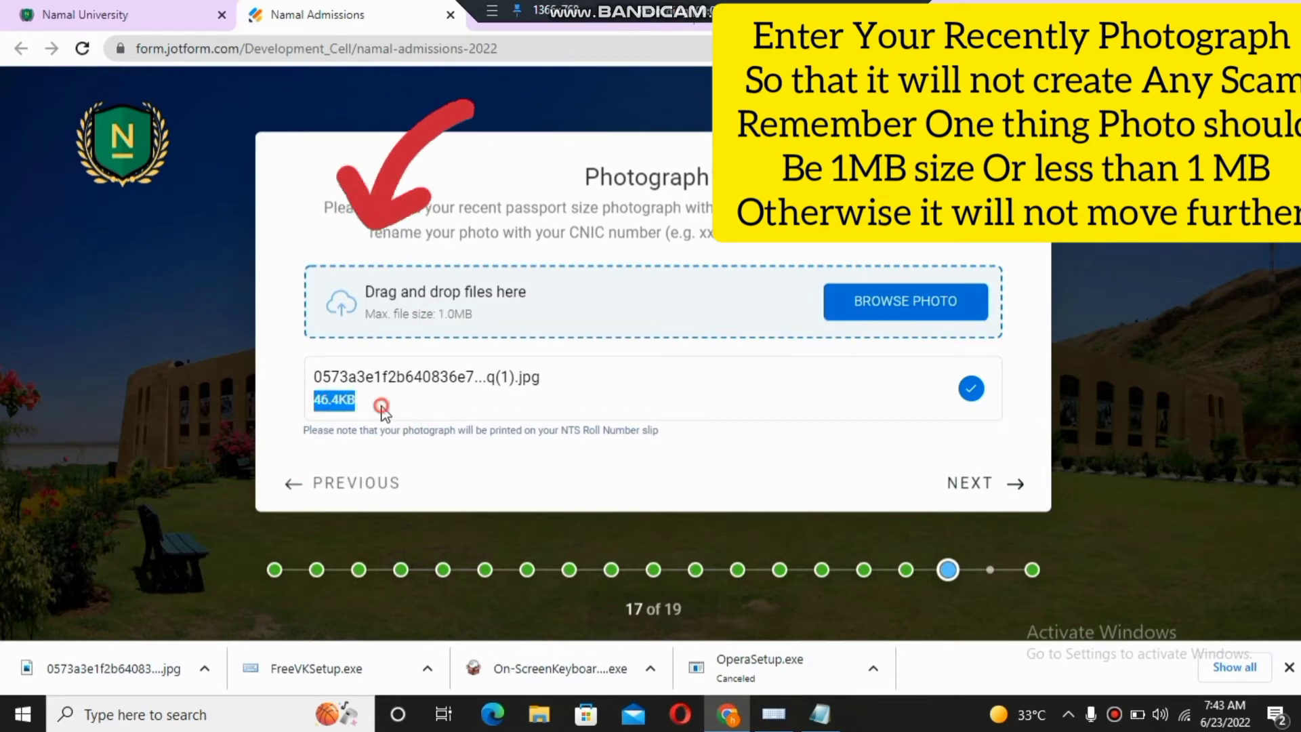
# - On question 18, choose 'Online Advertisement / Facebook / Instagram / Google or other social media' as the source
pyautogui.click(975, 489)
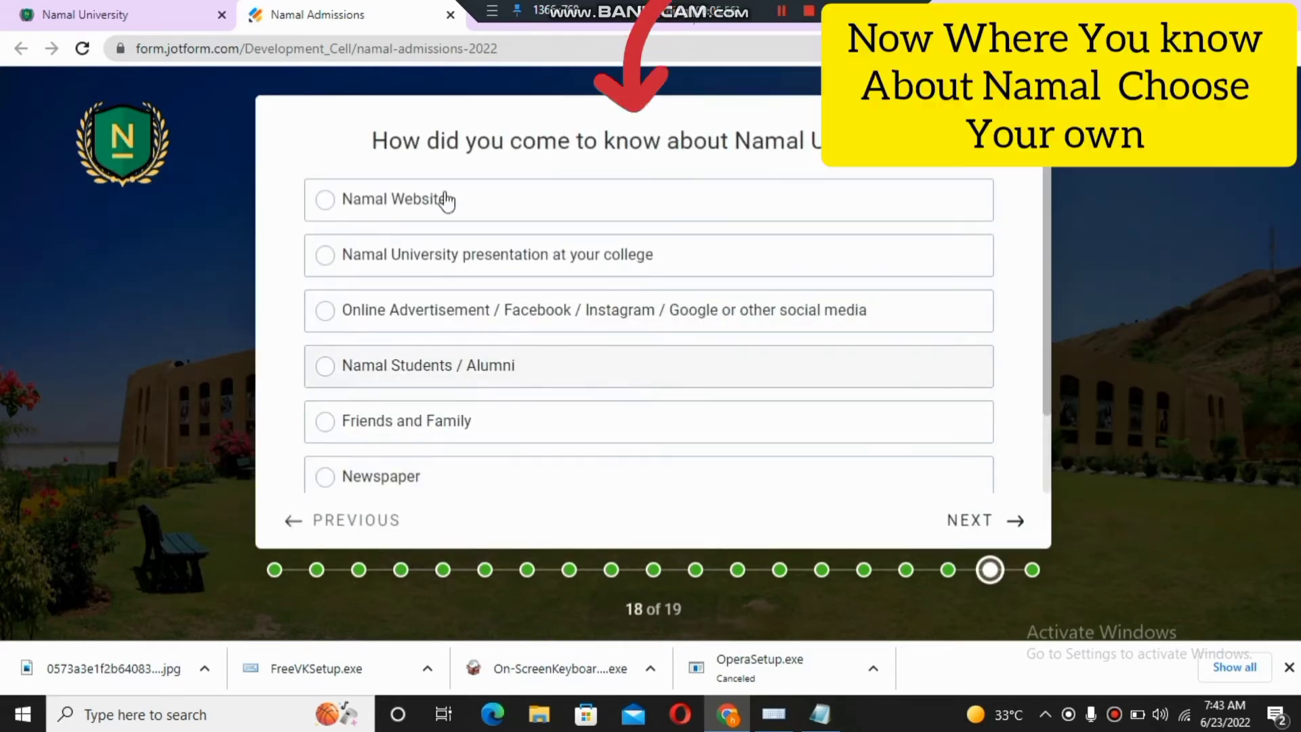
pyautogui.moveTo(369, 139); pyautogui.dragTo(800, 146)
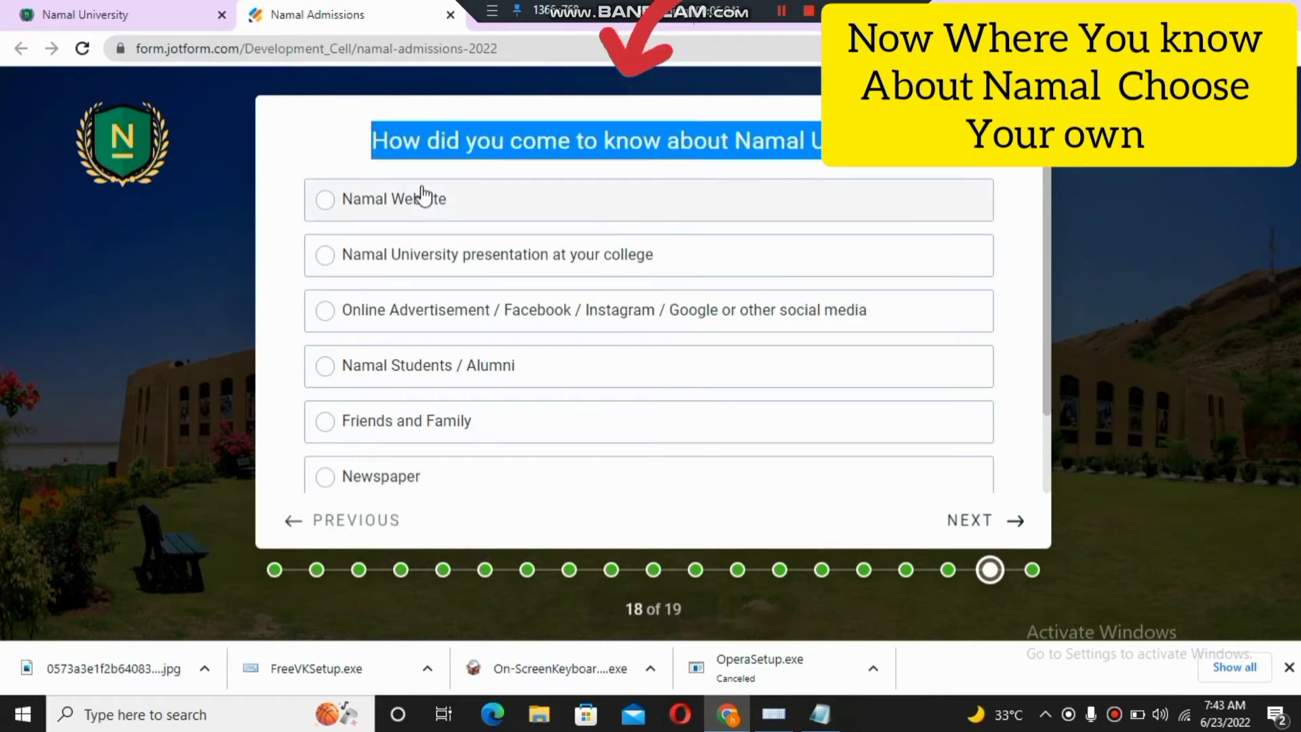
pyautogui.click(283, 174)
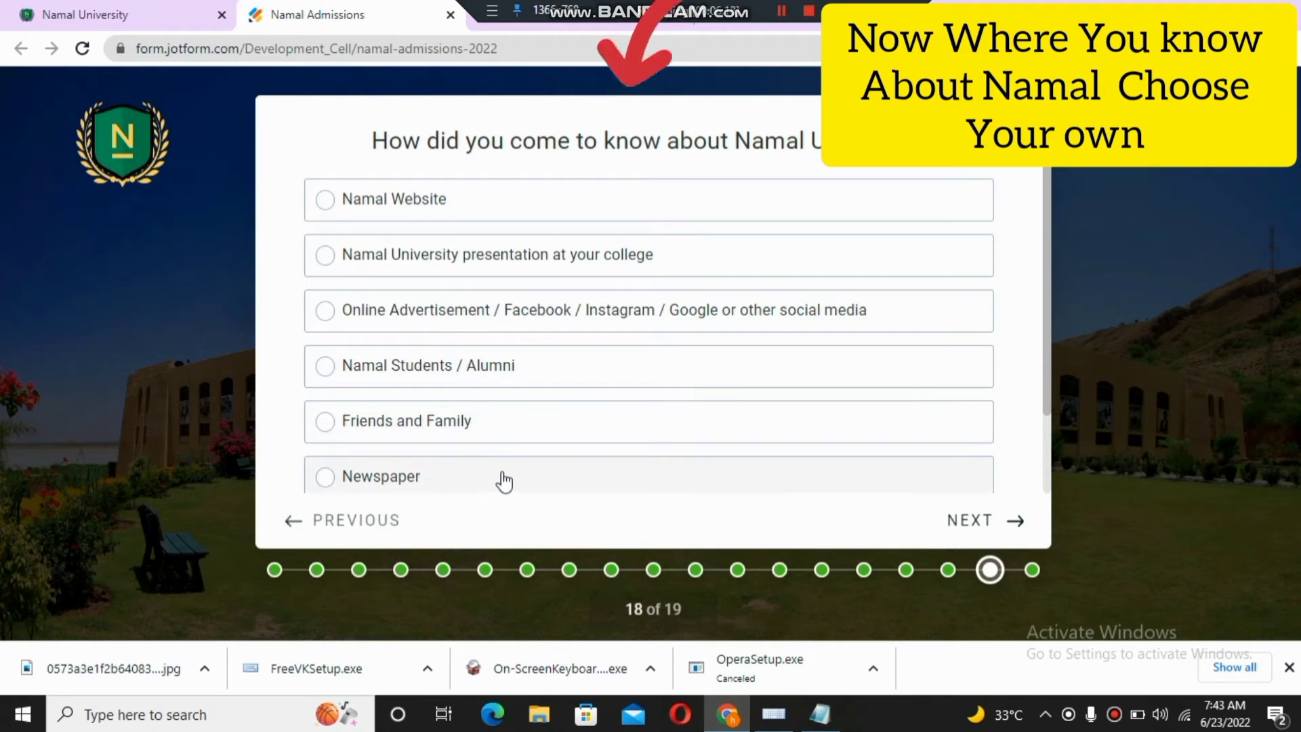
pyautogui.moveTo(1050, 327); pyautogui.dragTo(1040, 401)
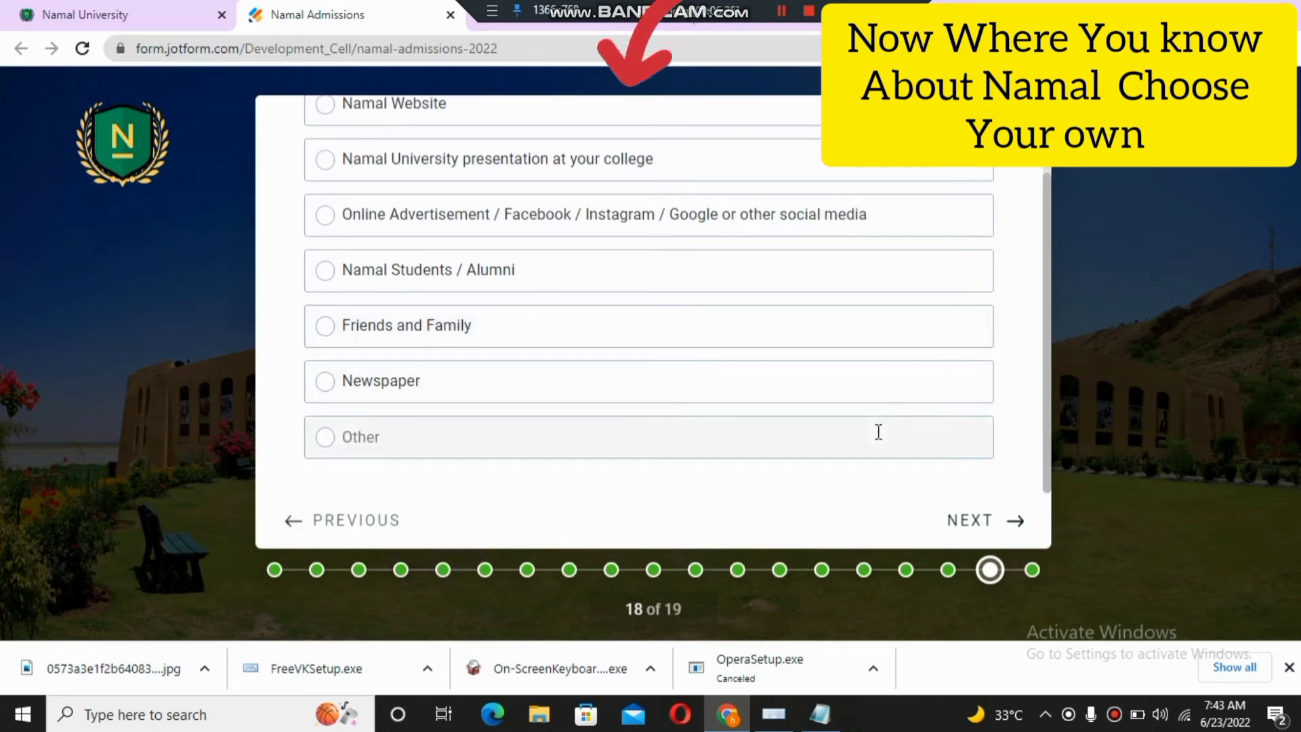
pyautogui.moveTo(1046, 401); pyautogui.dragTo(1042, 225)
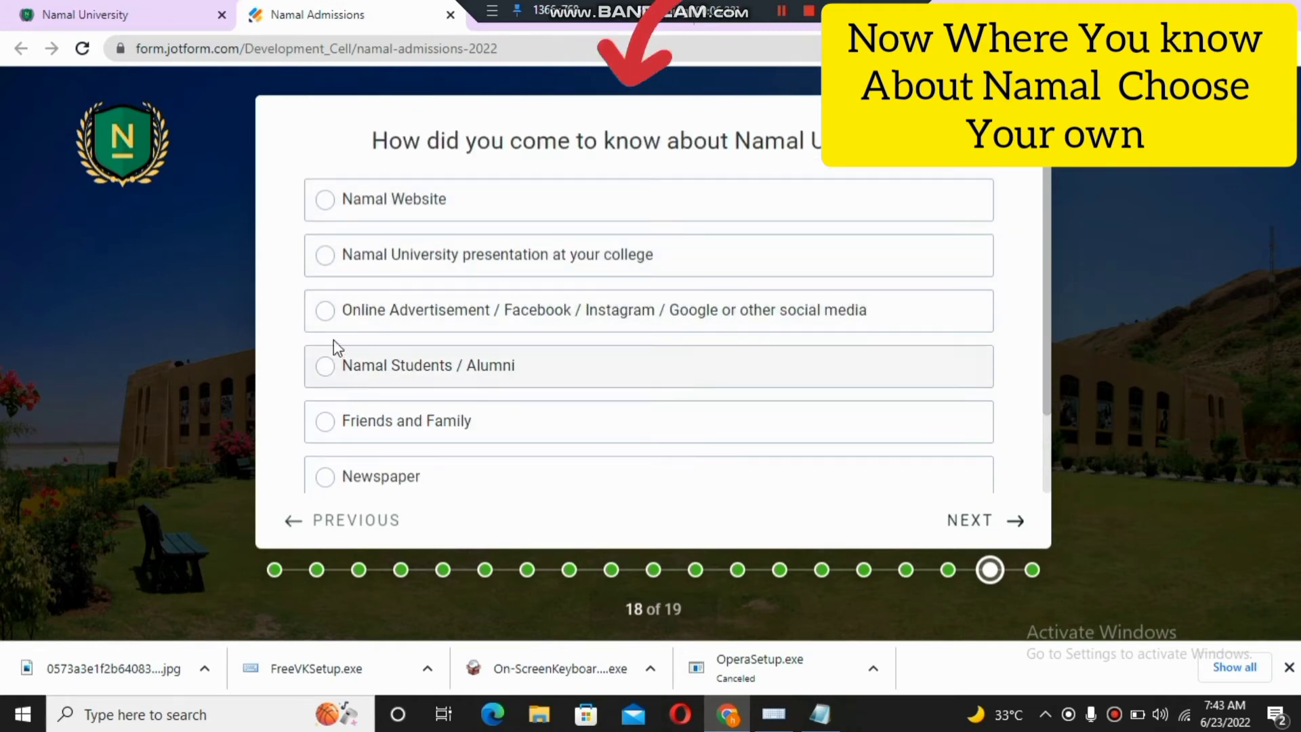
pyautogui.click(327, 310)
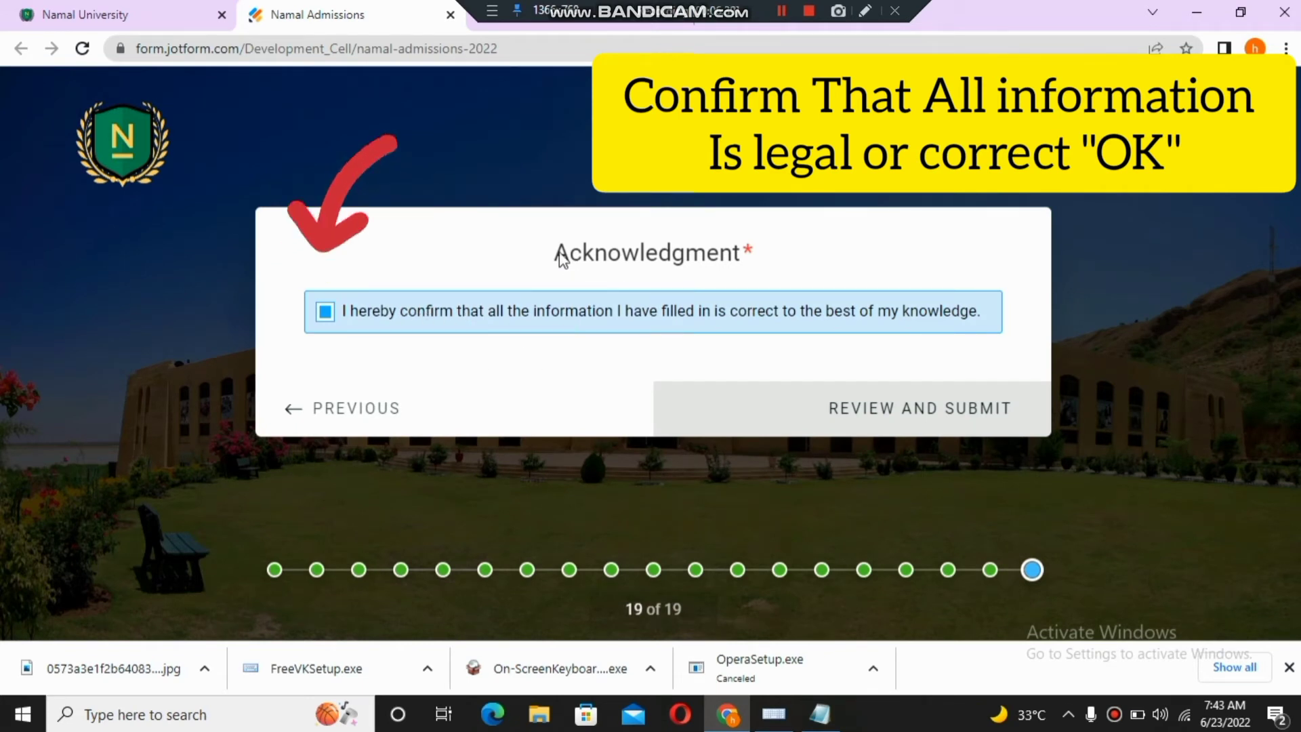
# - Make sure the Acknowledgment confirmation checkbox is ticked
pyautogui.moveTo(556, 252); pyautogui.dragTo(770, 291)
pyautogui.click(776, 238)
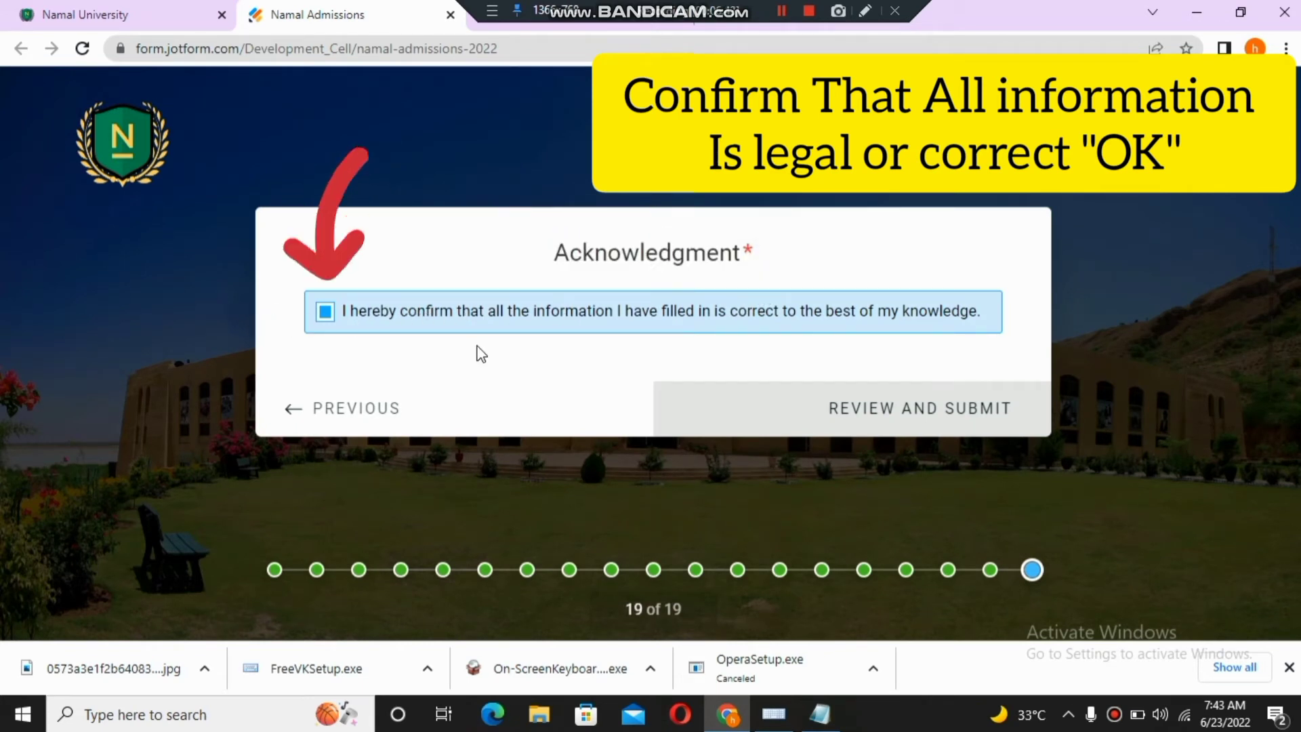
pyautogui.click(328, 324)
pyautogui.click(328, 324)
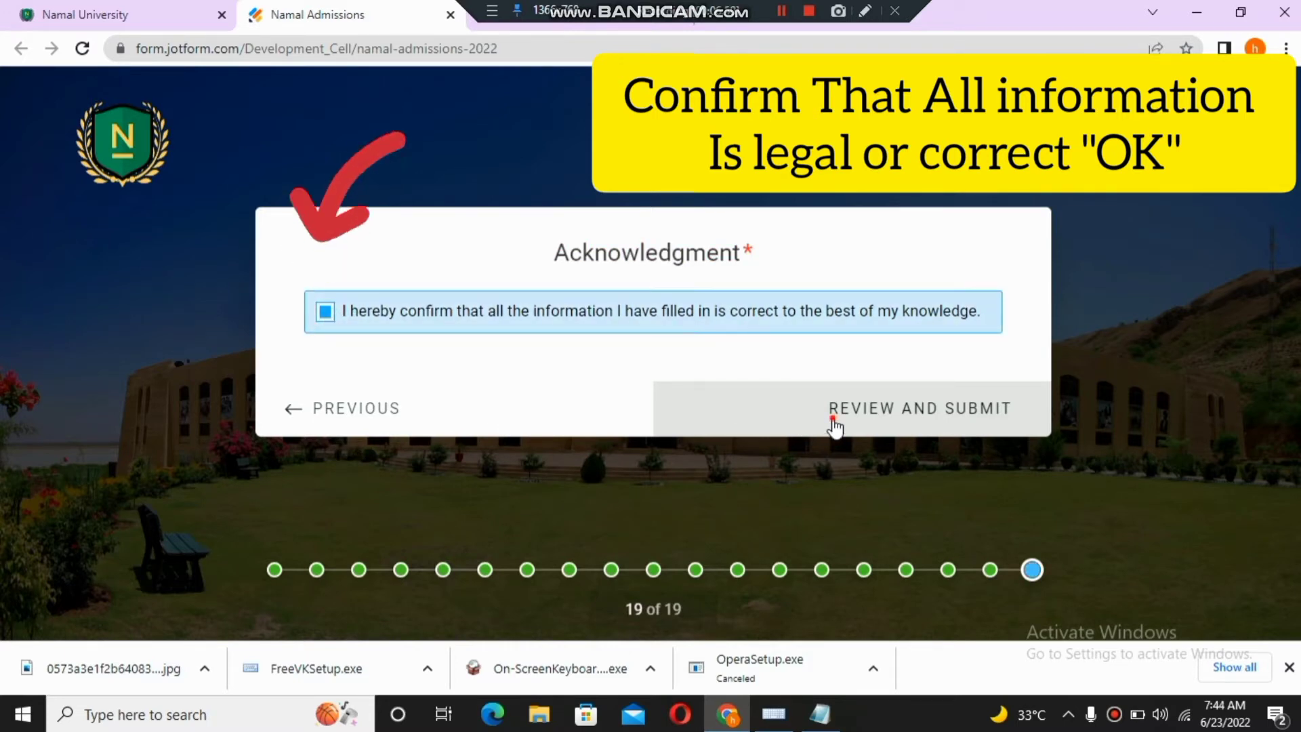
# - Look through the review of all filled-in answers and submit the admission form
pyautogui.click(835, 424)
pyautogui.scroll(-5, 837, 425)
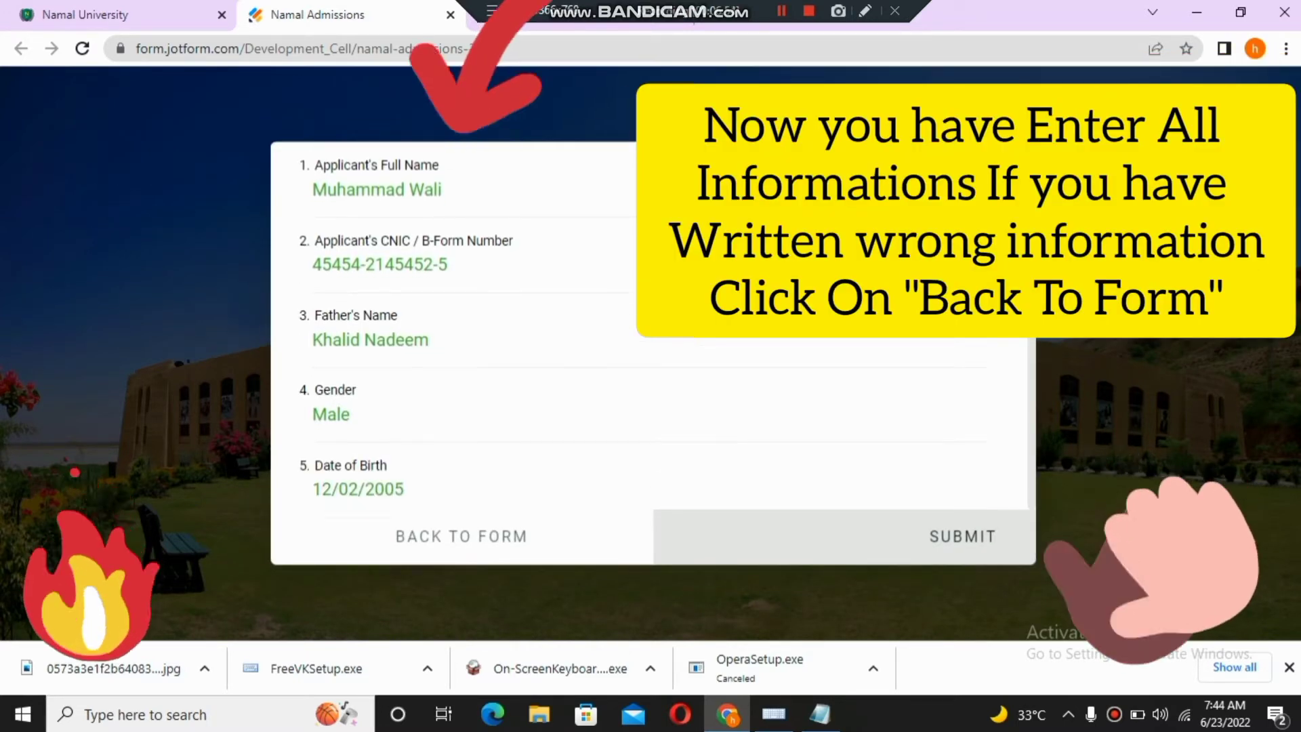
pyautogui.scroll(-5, 1033, 366)
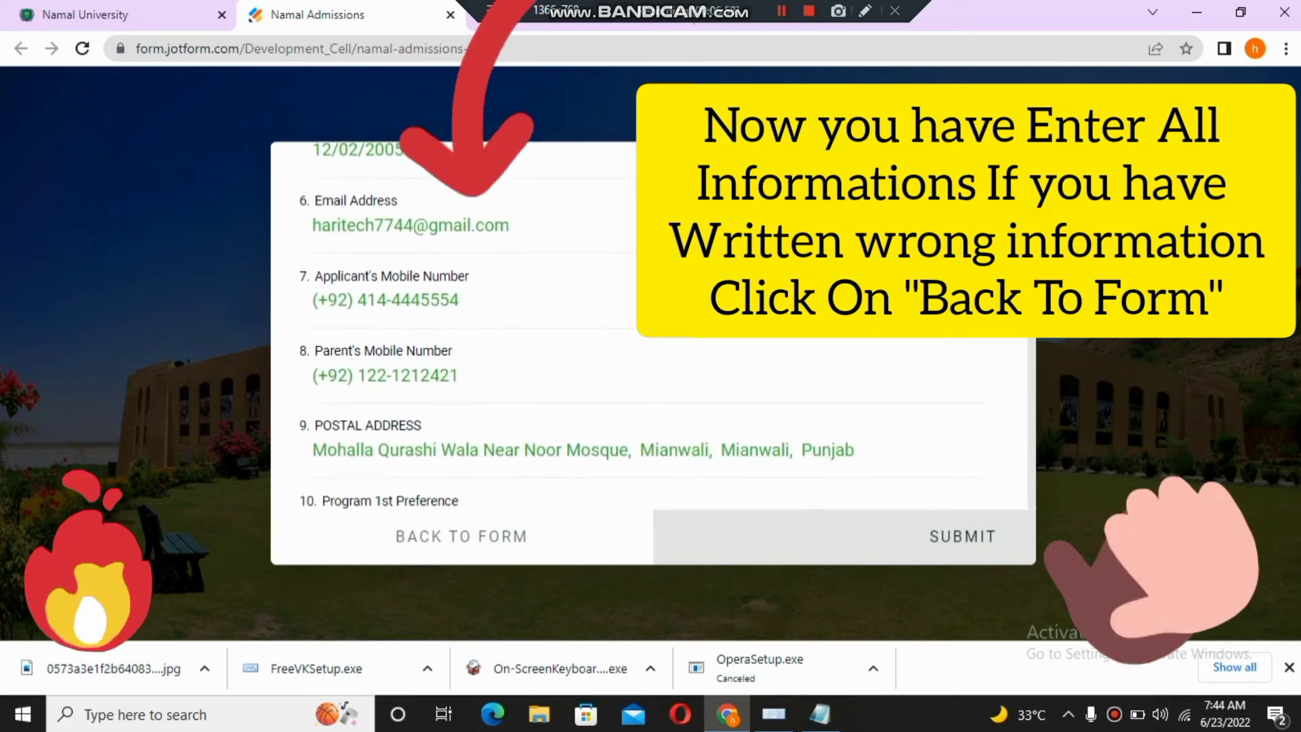
pyautogui.moveTo(1032, 359); pyautogui.dragTo(1025, 507)
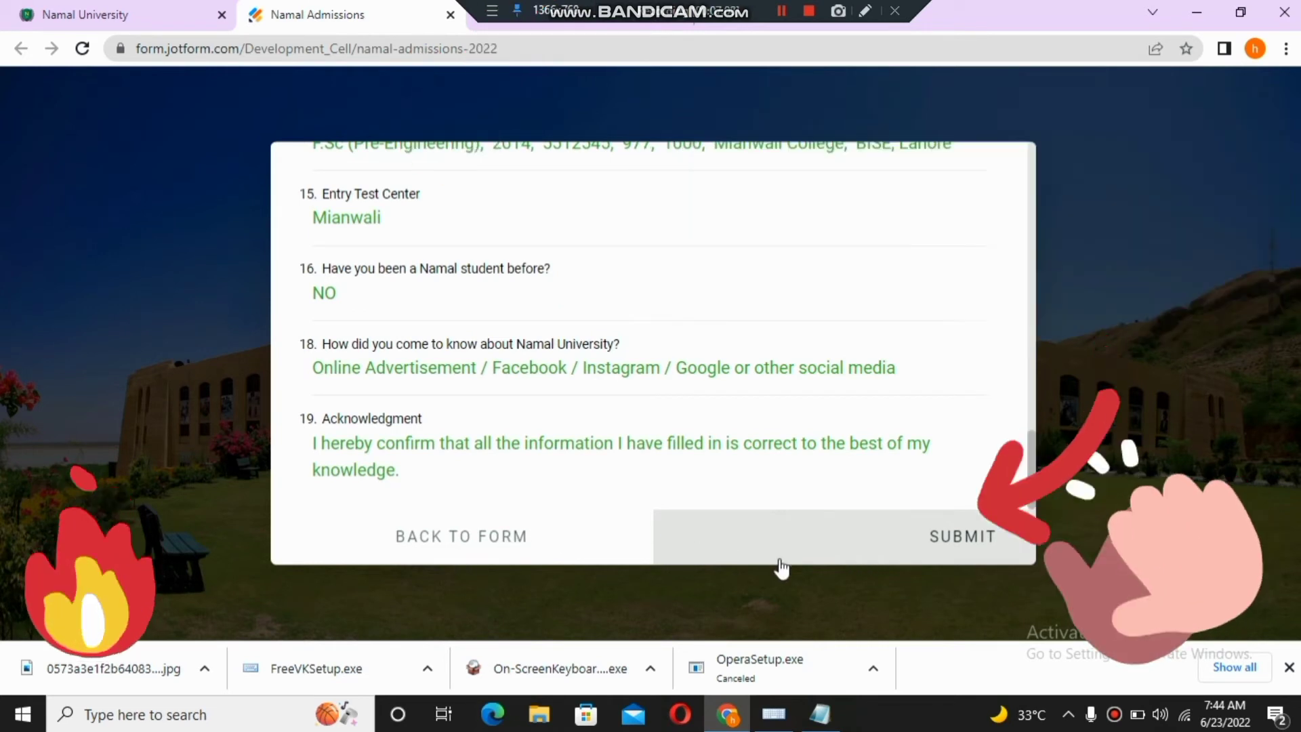
pyautogui.click(964, 553)
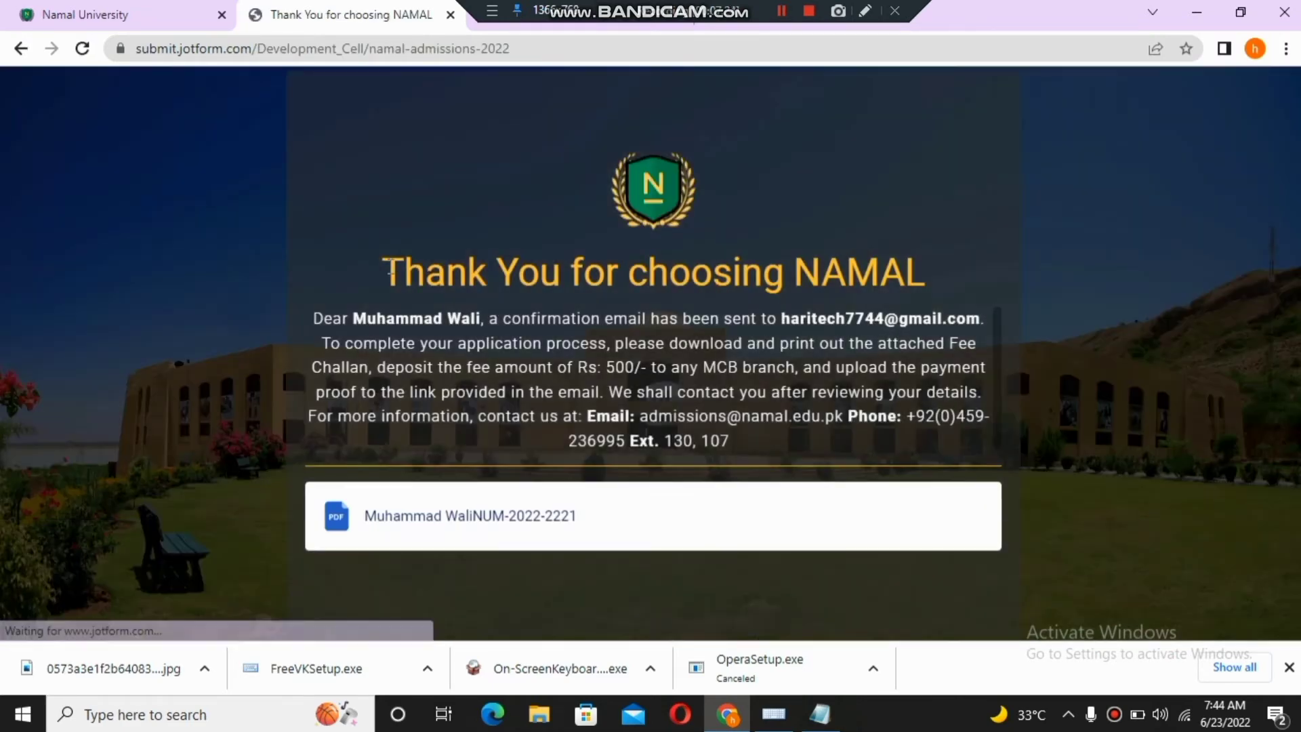
# - Download the fee challan PDF from the Thank You page and open it from the download bar
pyautogui.moveTo(383, 292); pyautogui.dragTo(954, 294)
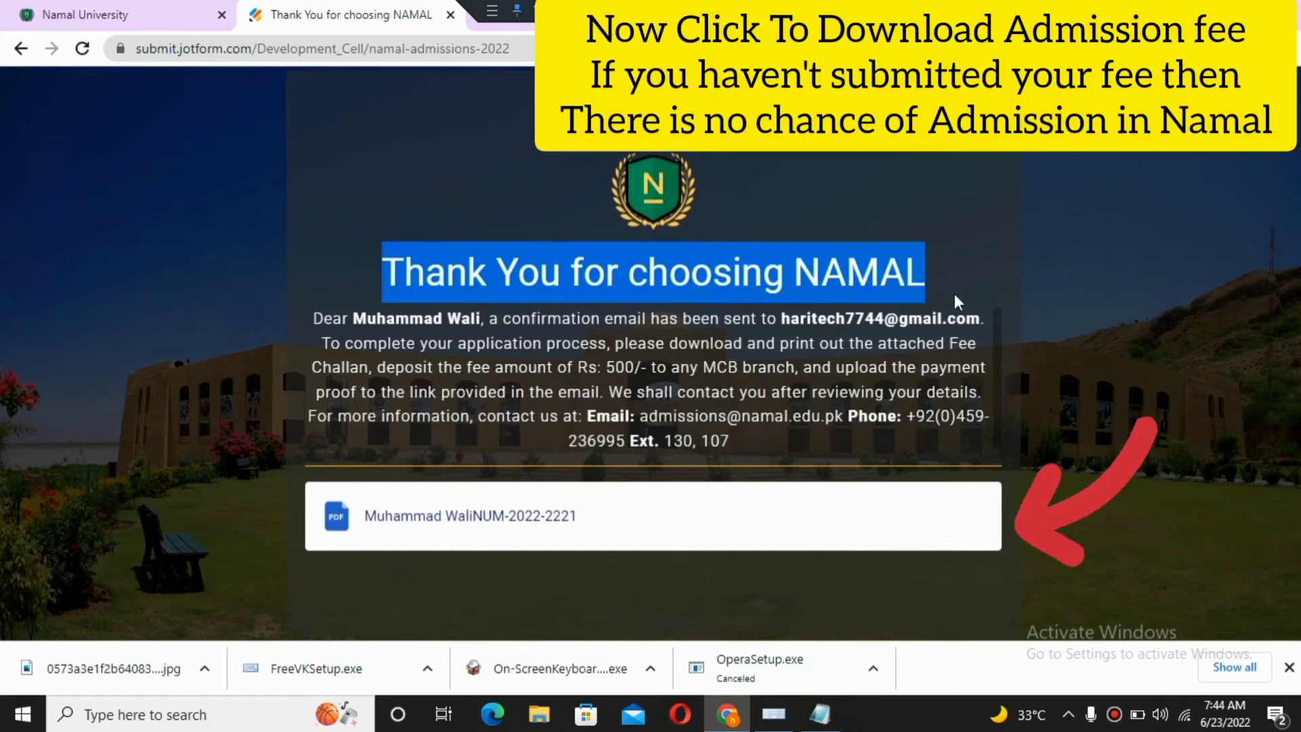
pyautogui.moveTo(950, 507)
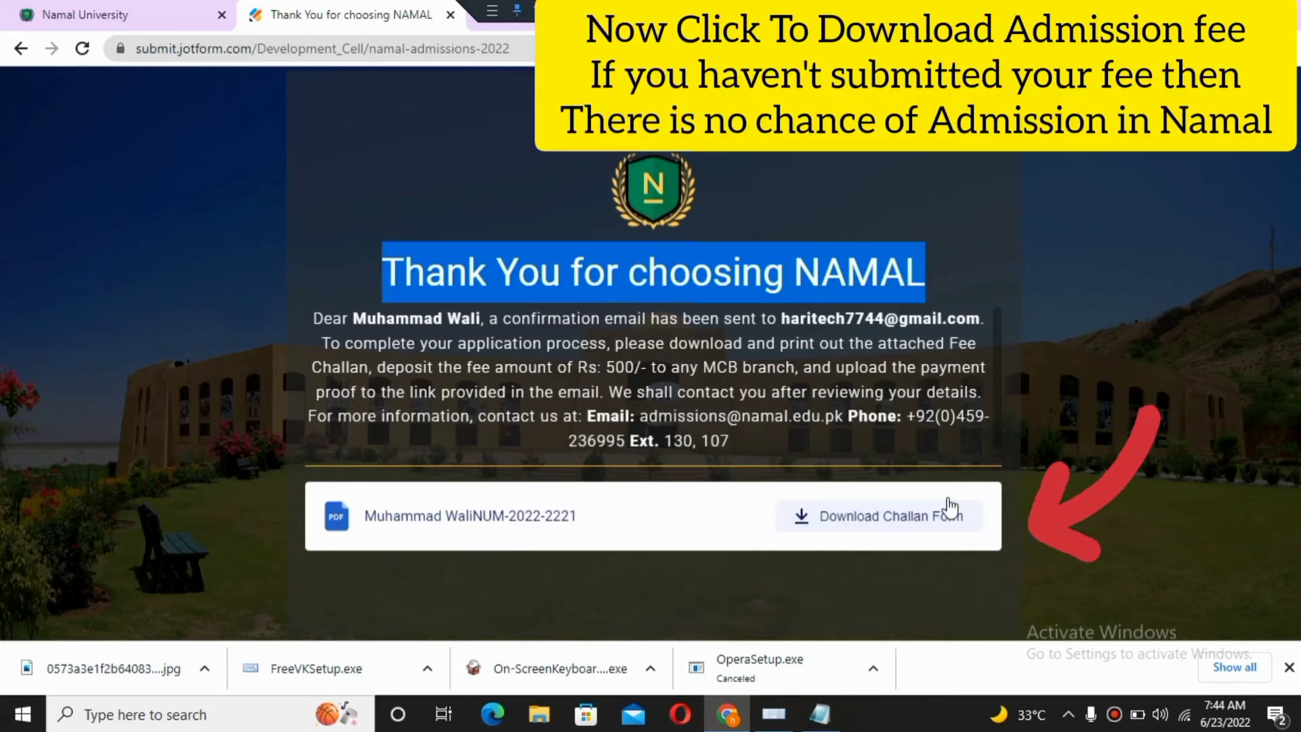
pyautogui.click(888, 522)
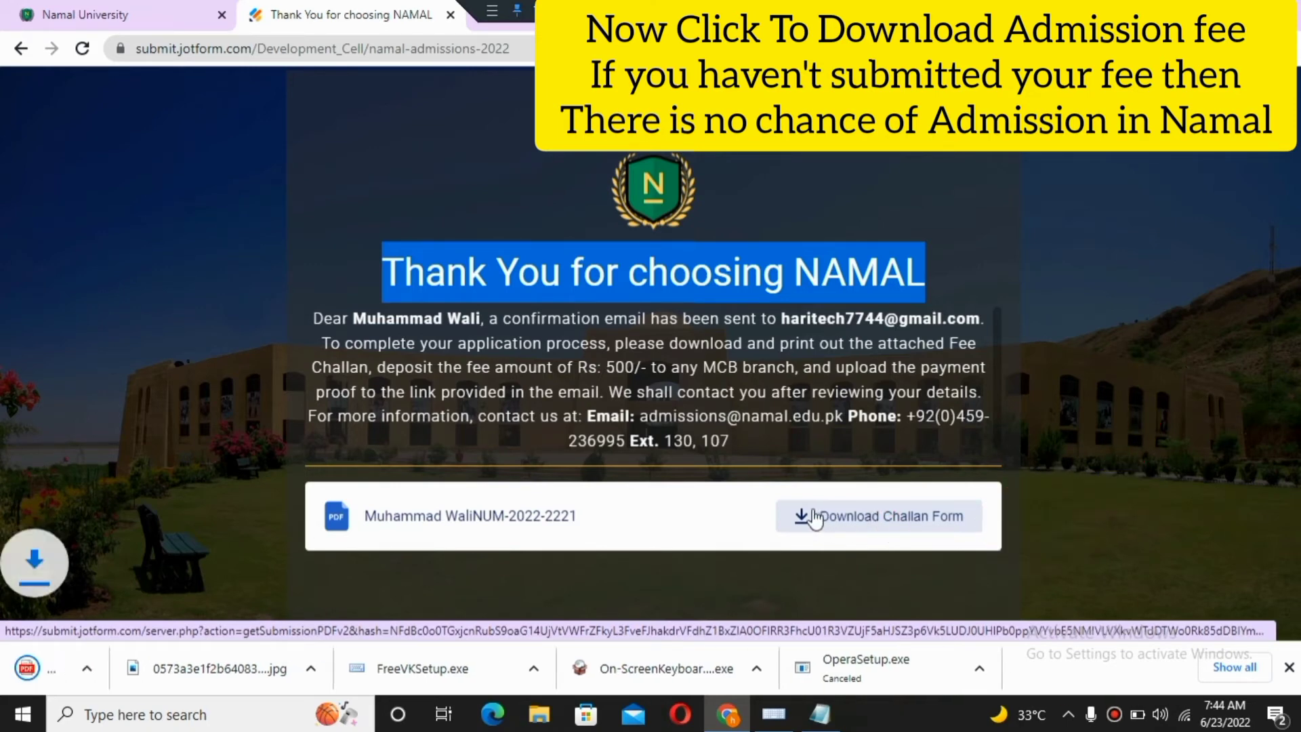
pyautogui.click(143, 668)
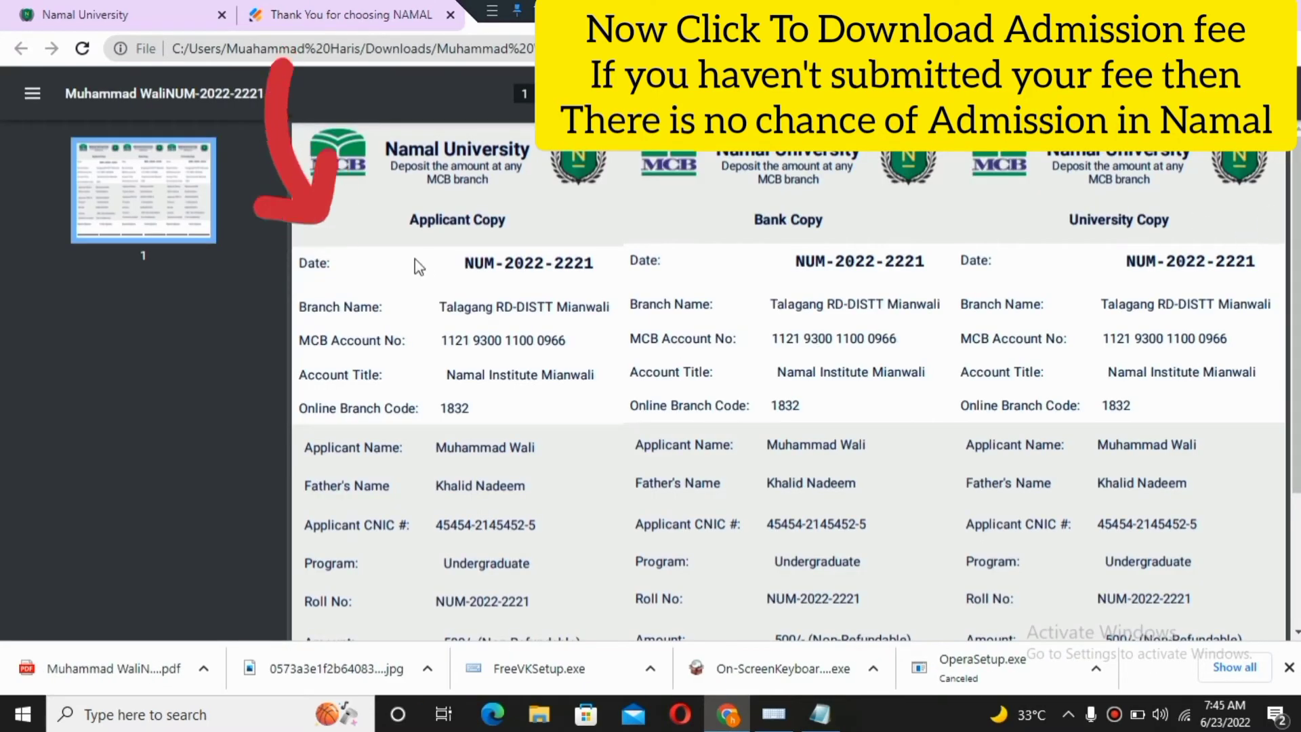
# - Close the PDF thumbnail sidebar and scroll through the challan, checking the 500/- non-refundable amount
pyautogui.click(32, 93)
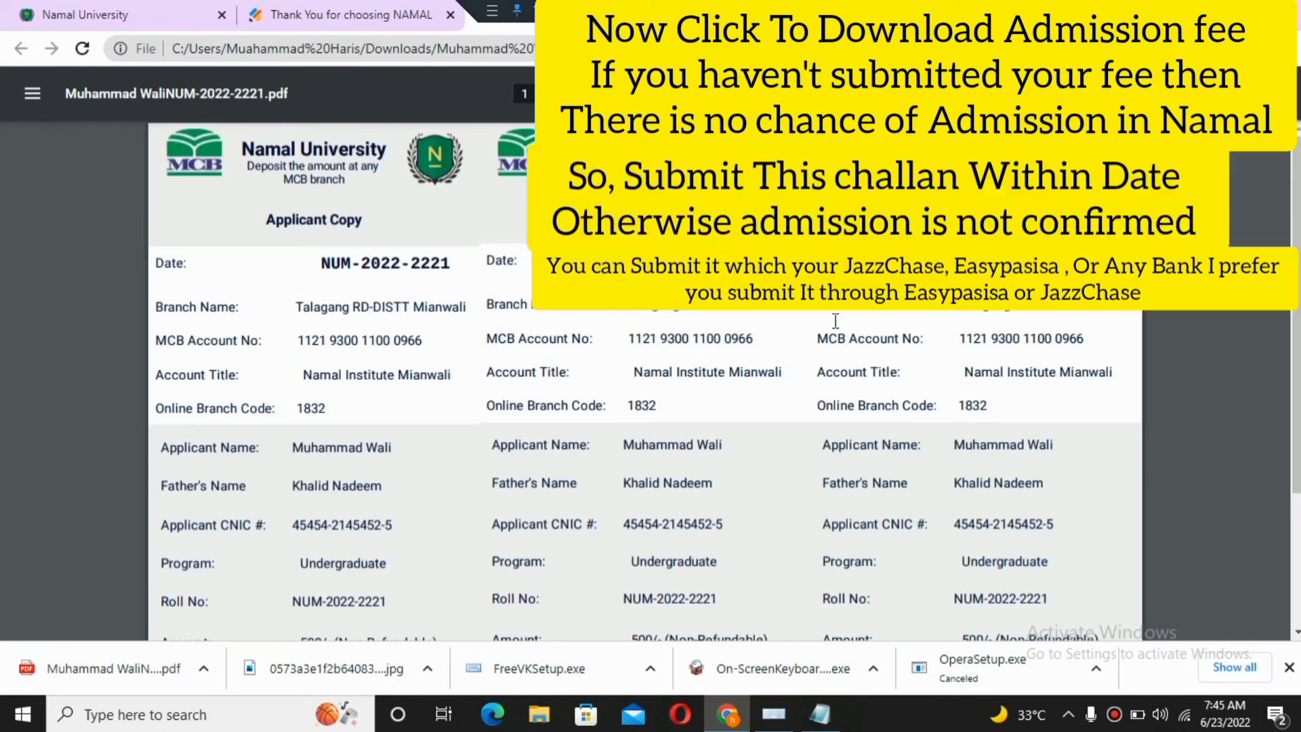
pyautogui.scroll(-3, 1295, 386)
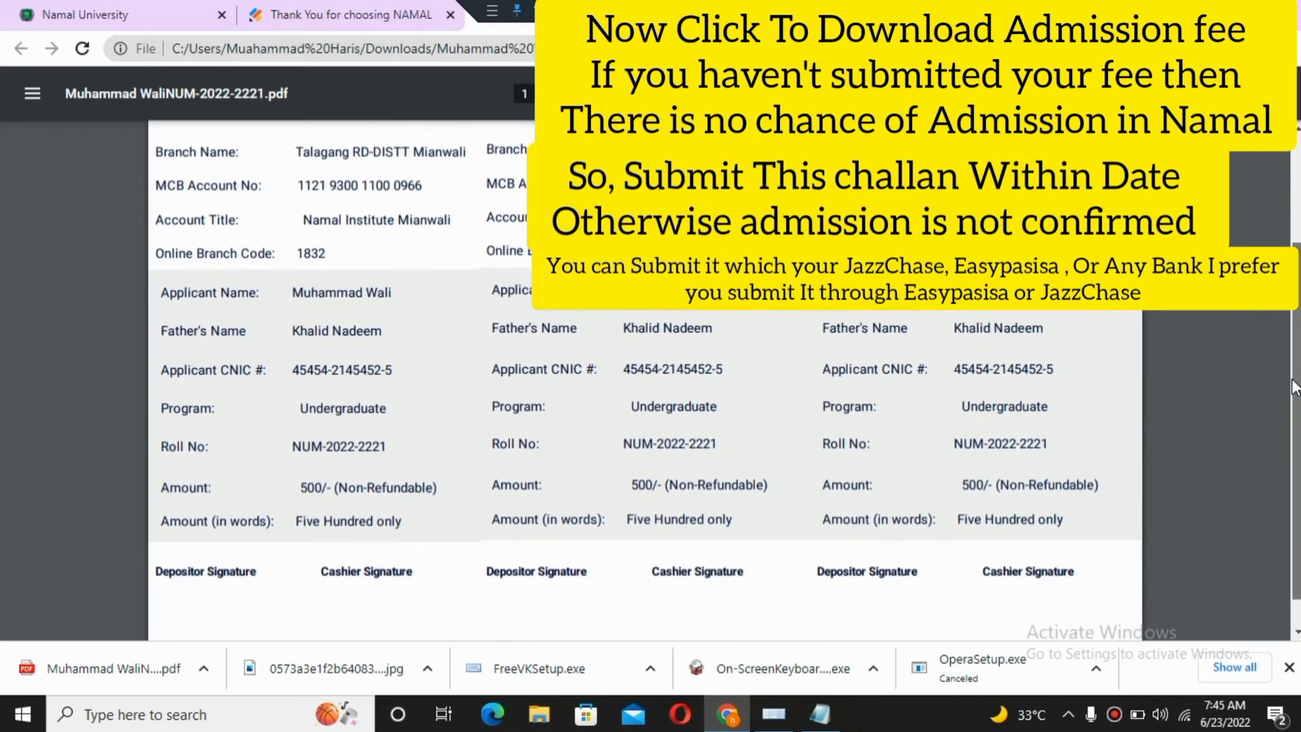
pyautogui.scroll(-1, 1294, 427)
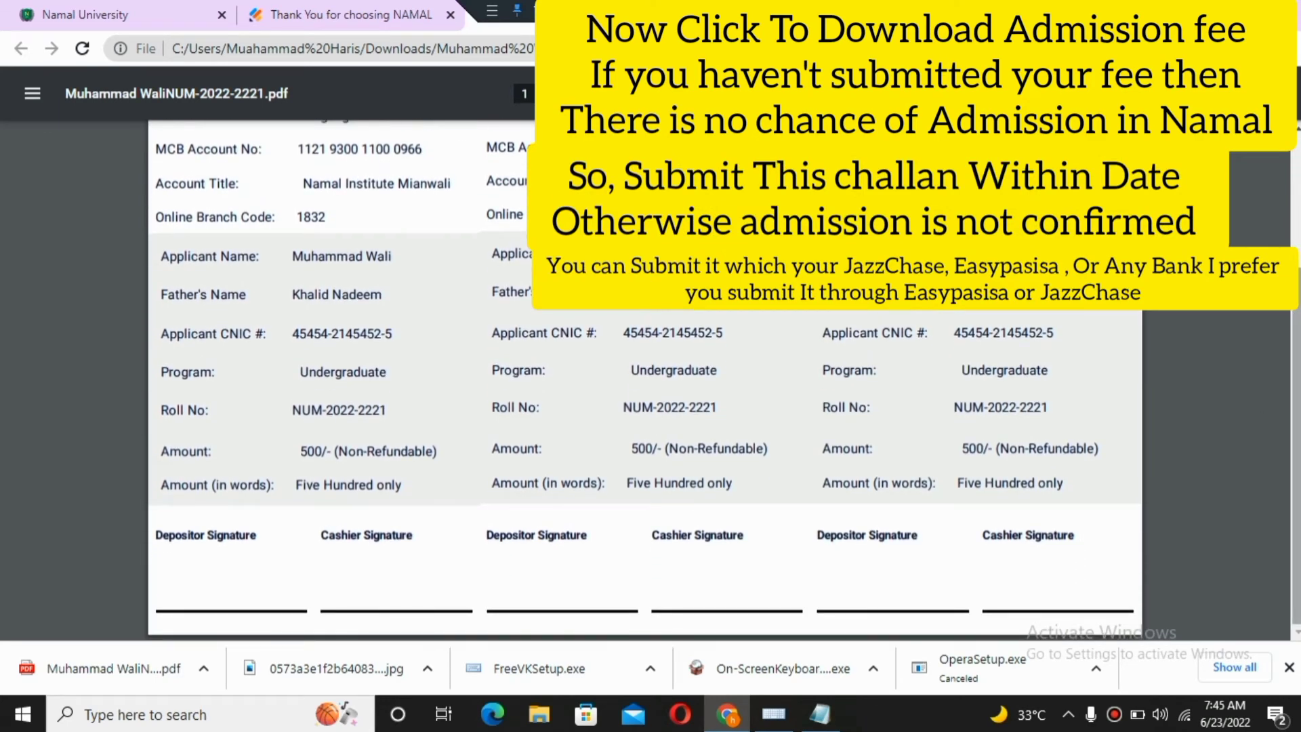
pyautogui.scroll(3, 1296, 447)
pyautogui.scroll(2, 757, 353)
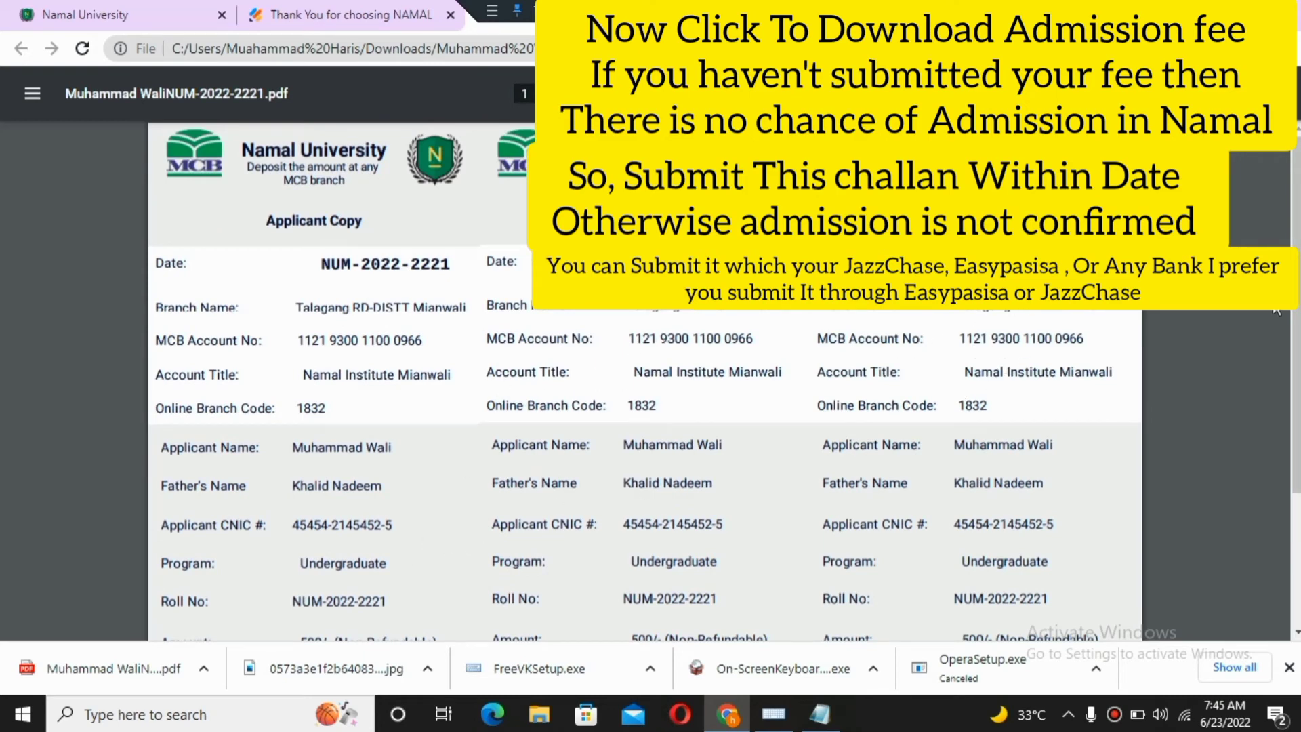
pyautogui.scroll(-5, 586, 459)
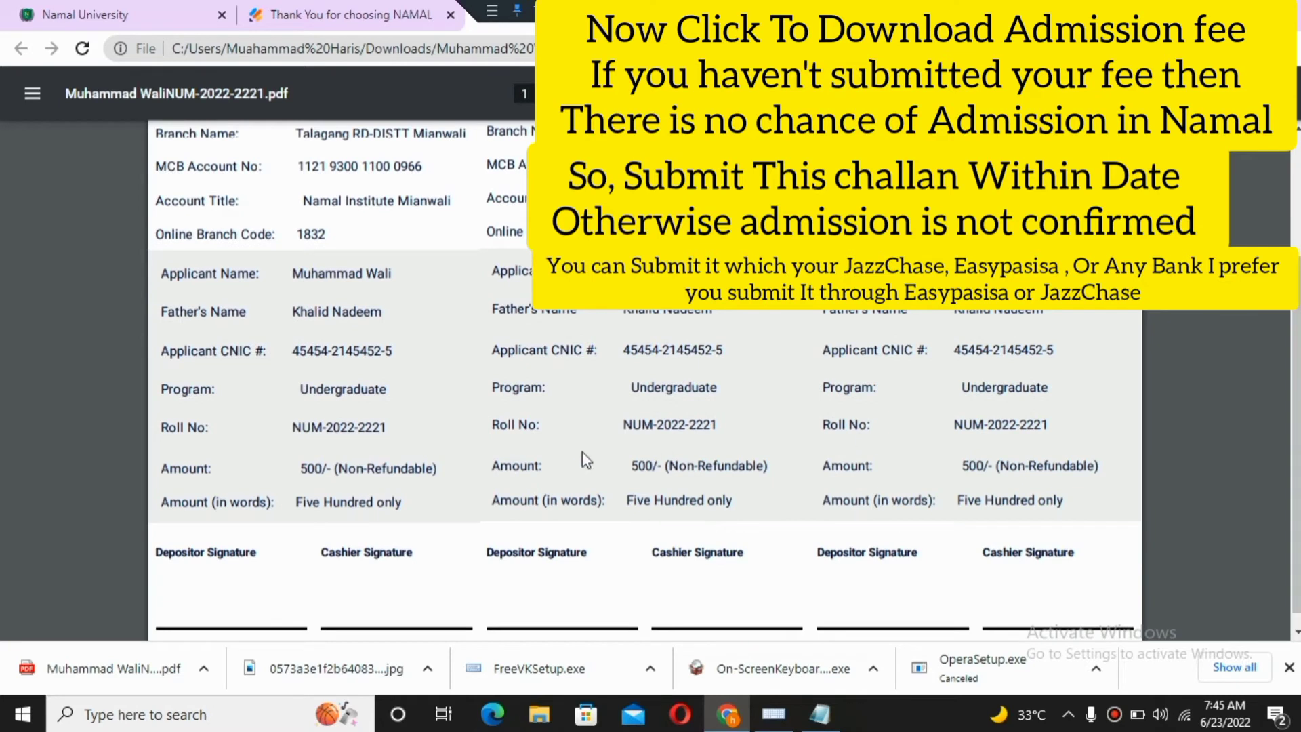
pyautogui.moveTo(301, 469); pyautogui.dragTo(462, 485)
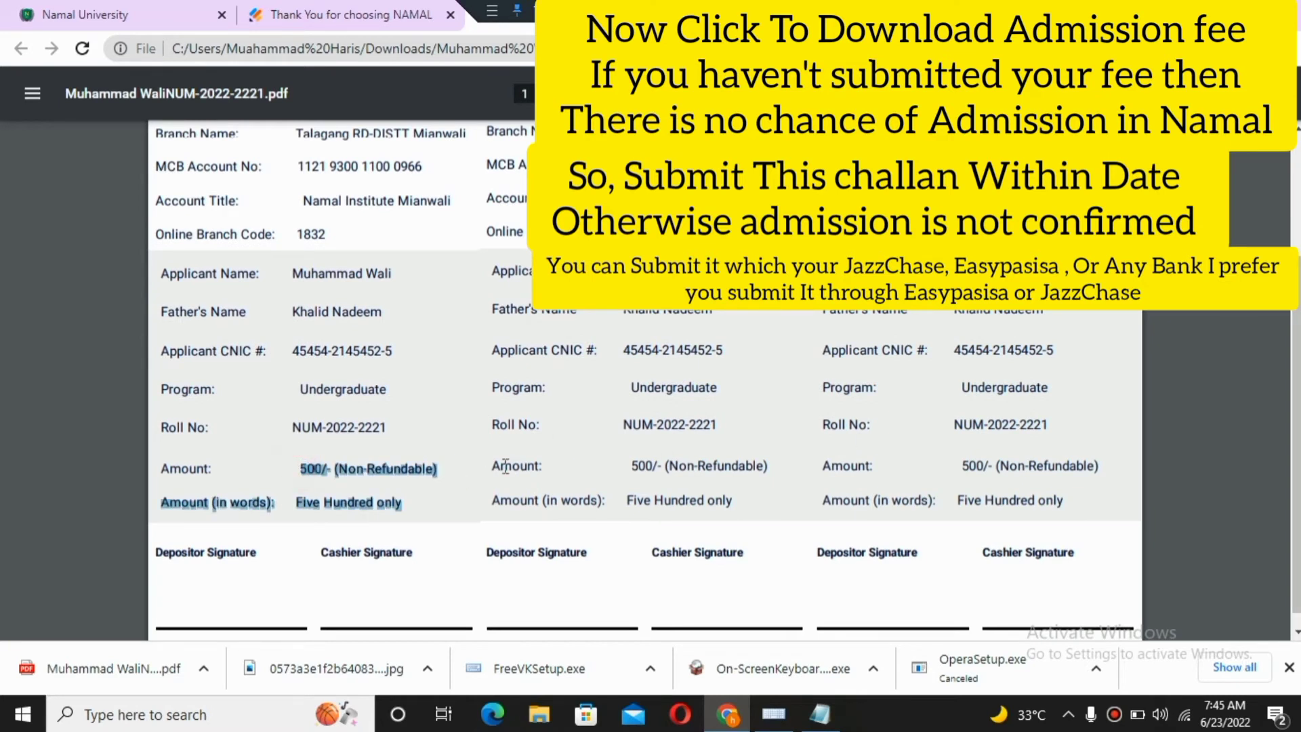
pyautogui.click(601, 473)
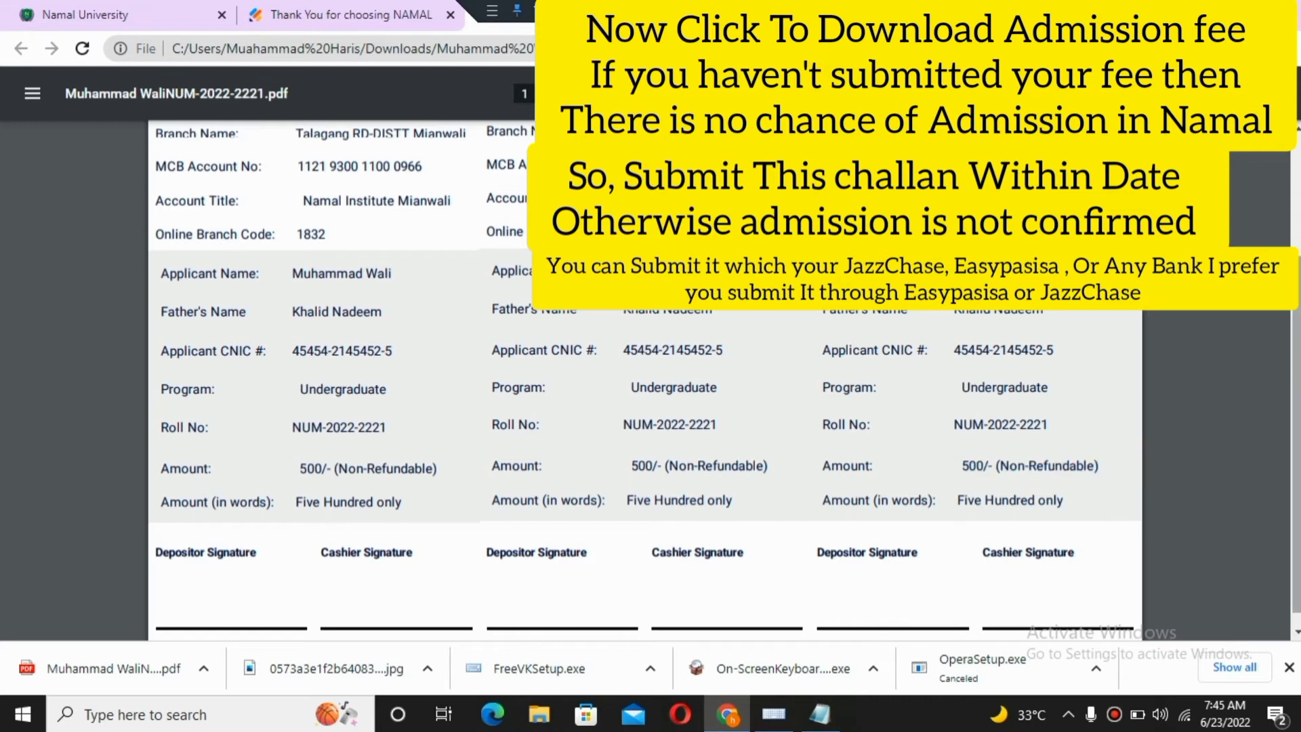
pyautogui.scroll(-1, 759, 577)
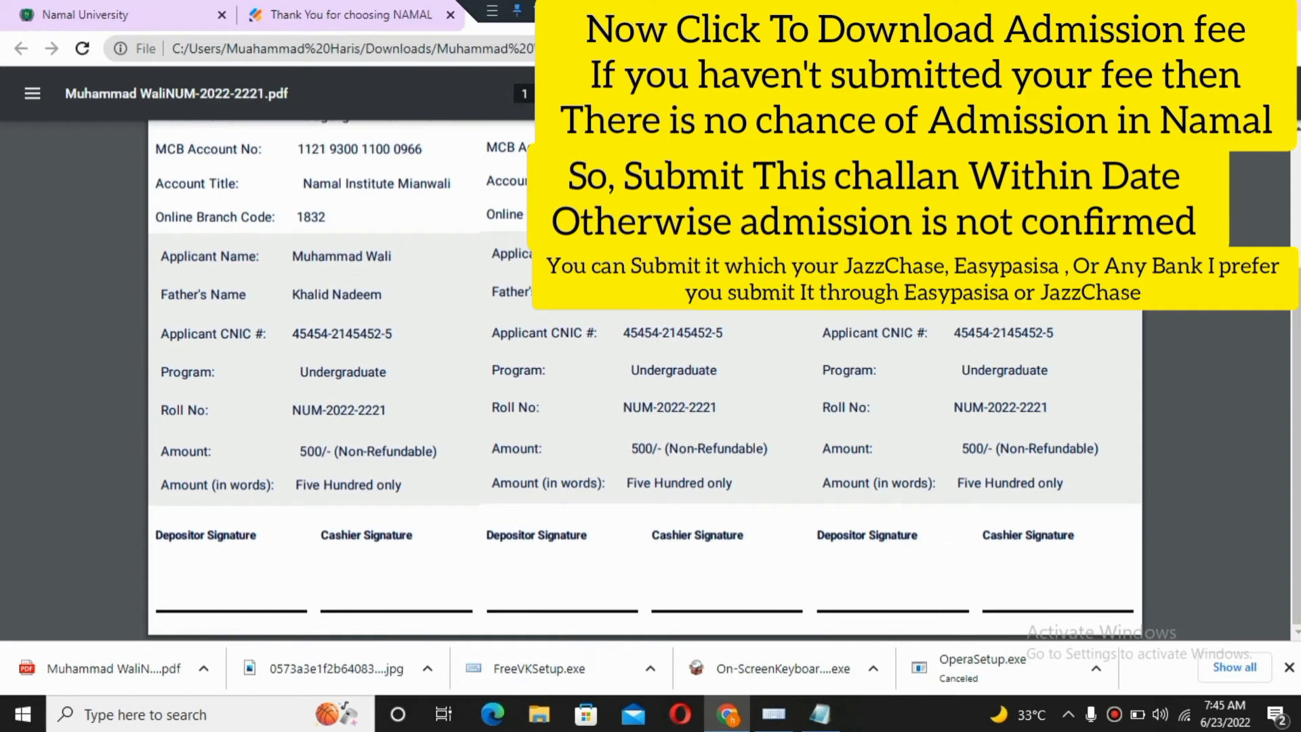
pyautogui.scroll(5, 1165, 321)
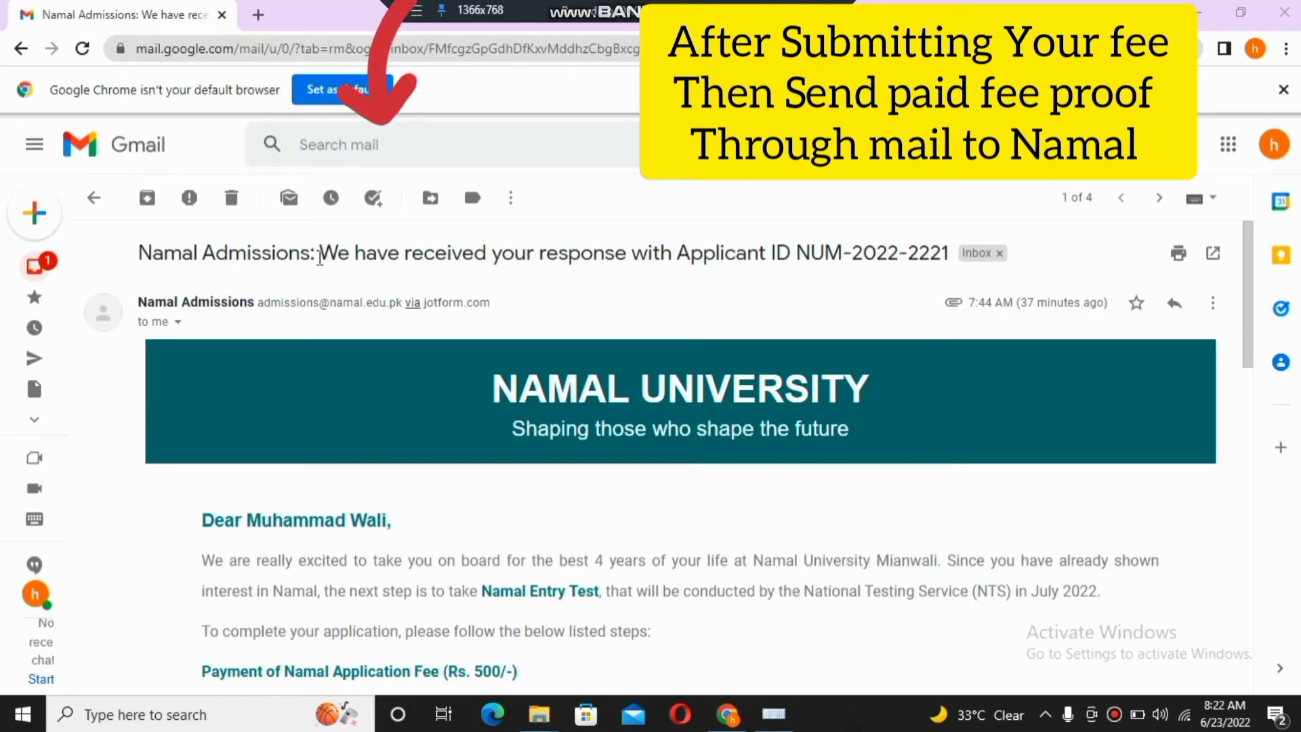
pyautogui.moveTo(318, 253); pyautogui.dragTo(880, 276)
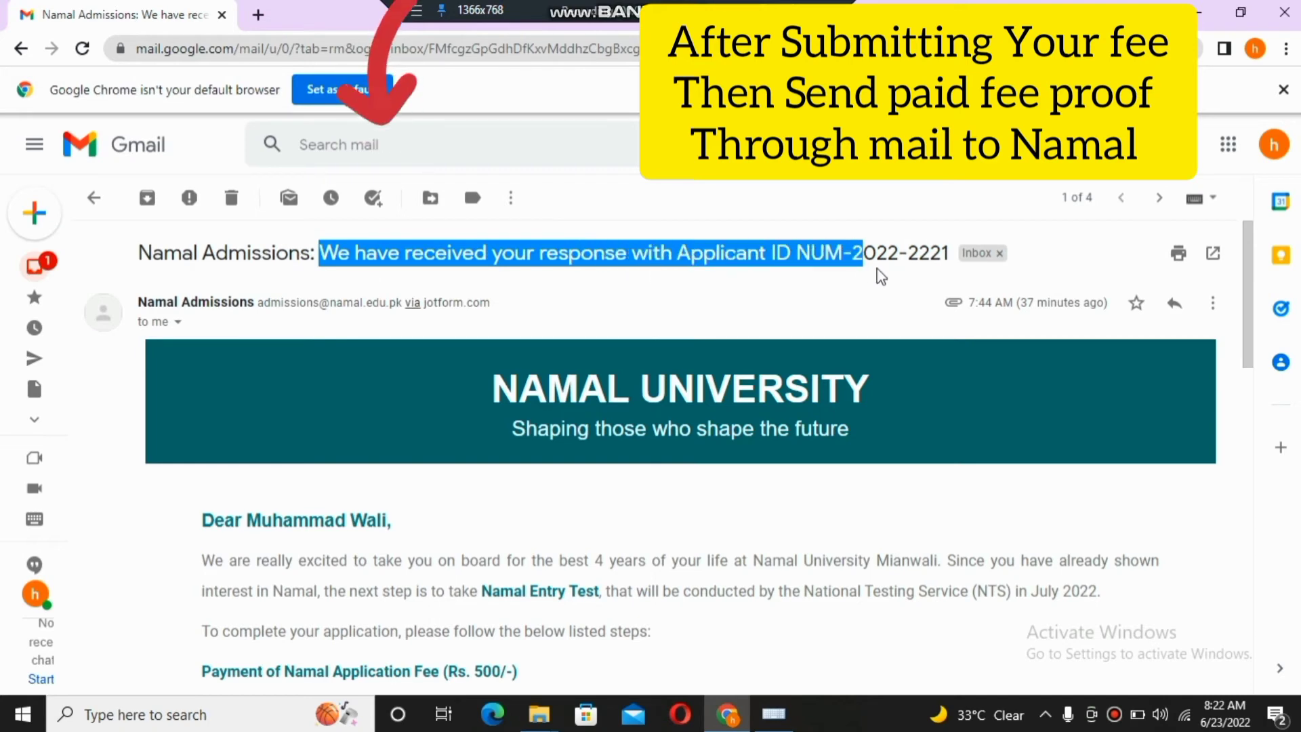
pyautogui.click(879, 294)
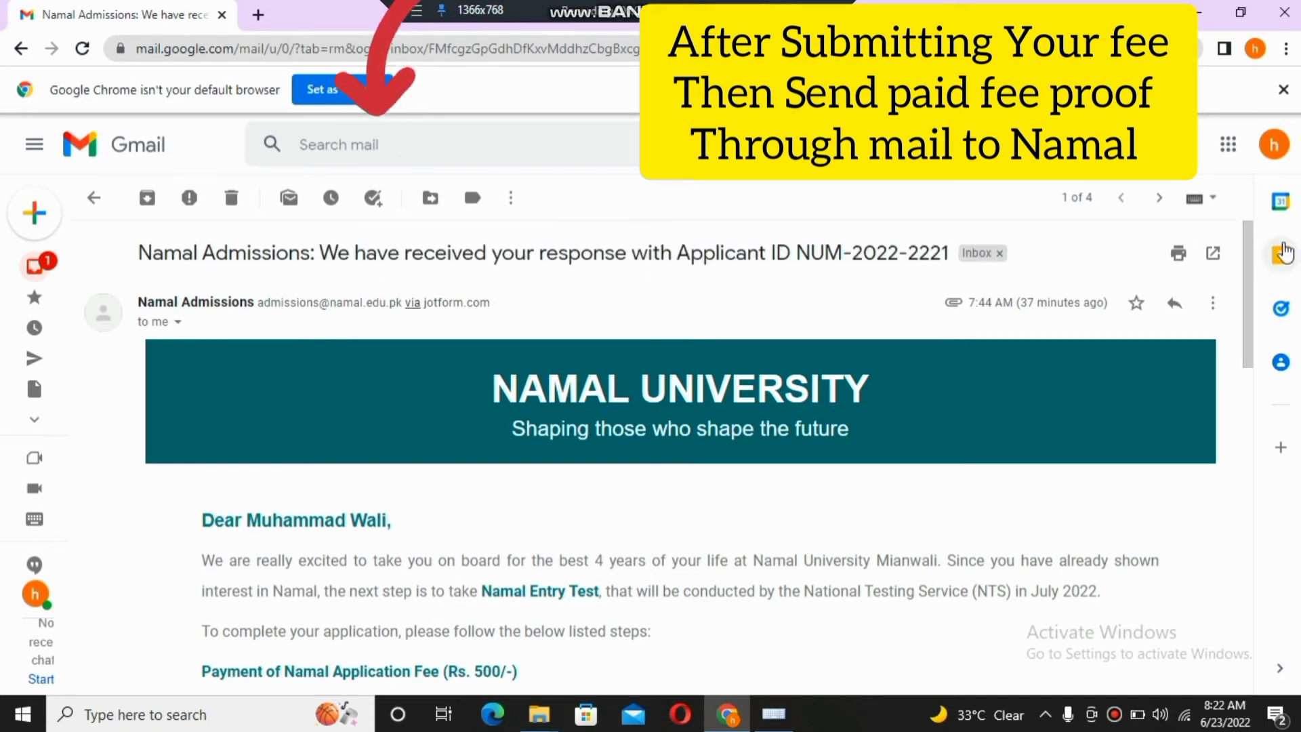
pyautogui.scroll(-5, 1254, 366)
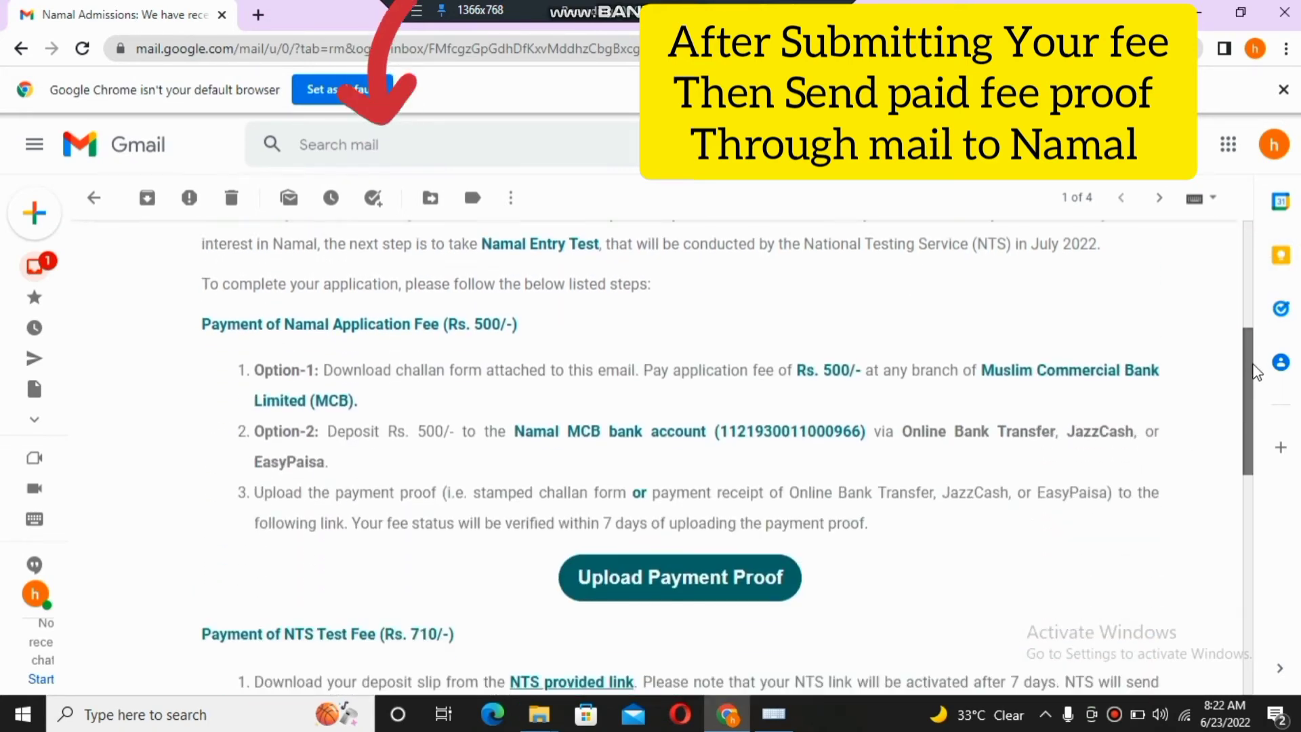
pyautogui.scroll(2, 1259, 352)
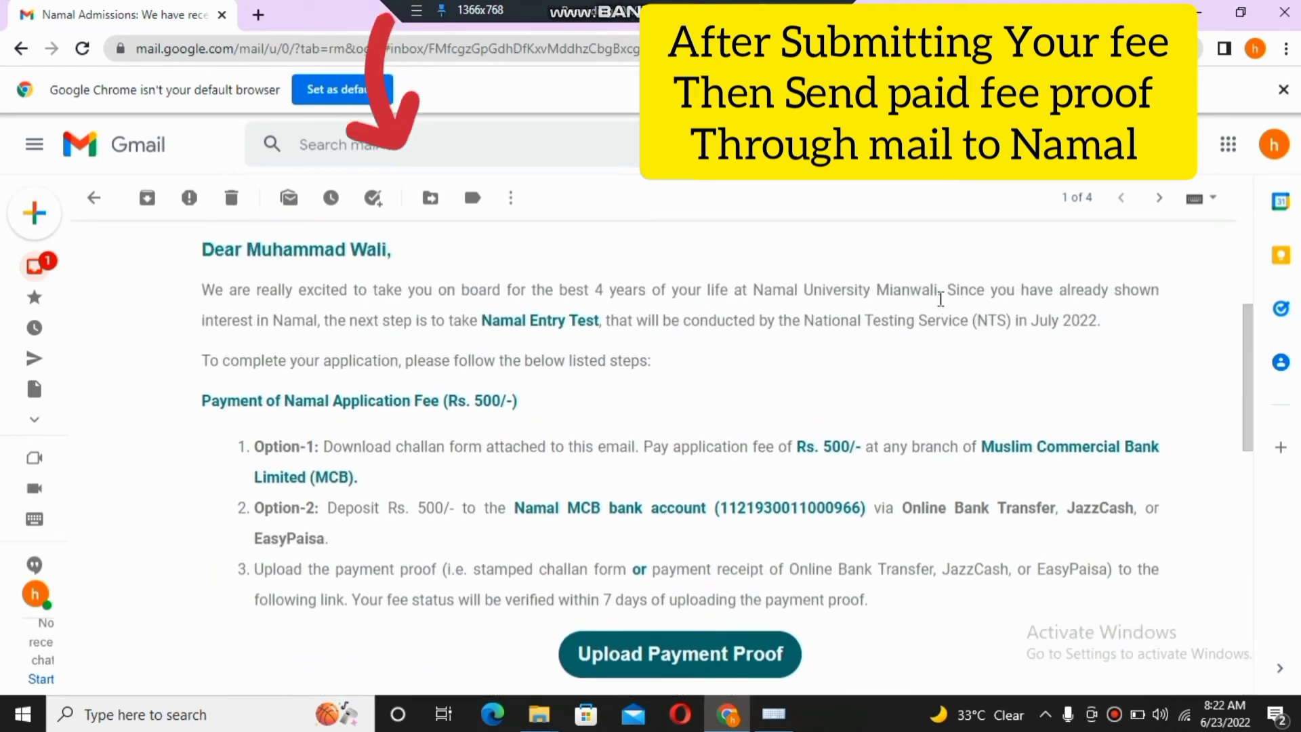
pyautogui.moveTo(481, 328); pyautogui.dragTo(561, 324)
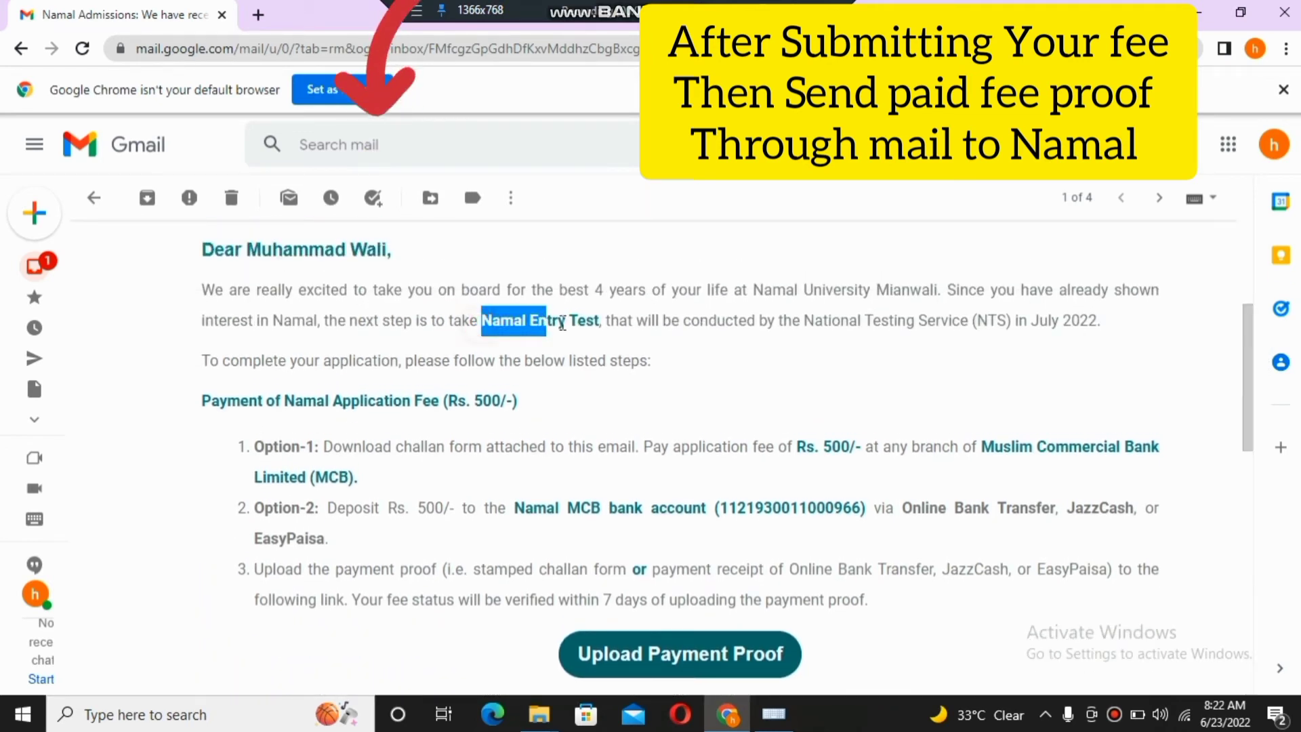
pyautogui.click(974, 328)
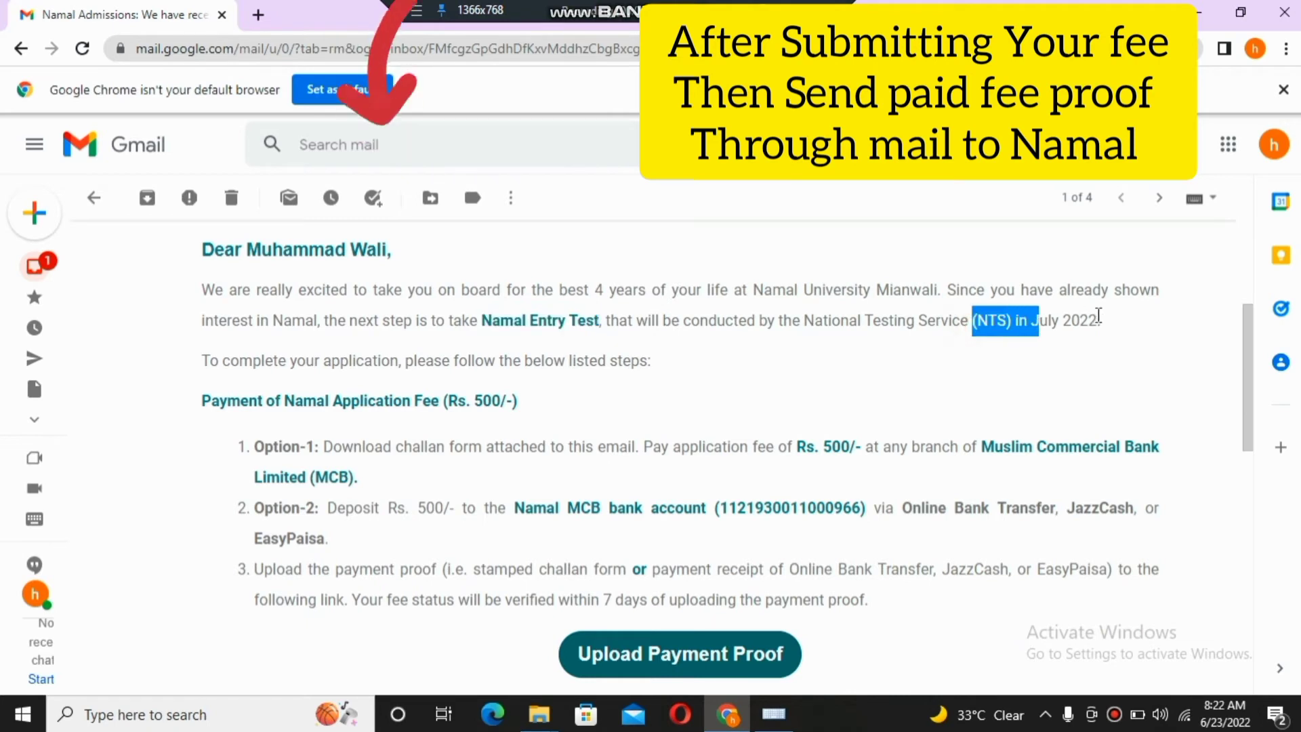
pyautogui.moveTo(1099, 318); pyautogui.dragTo(1014, 318)
pyautogui.click(976, 338)
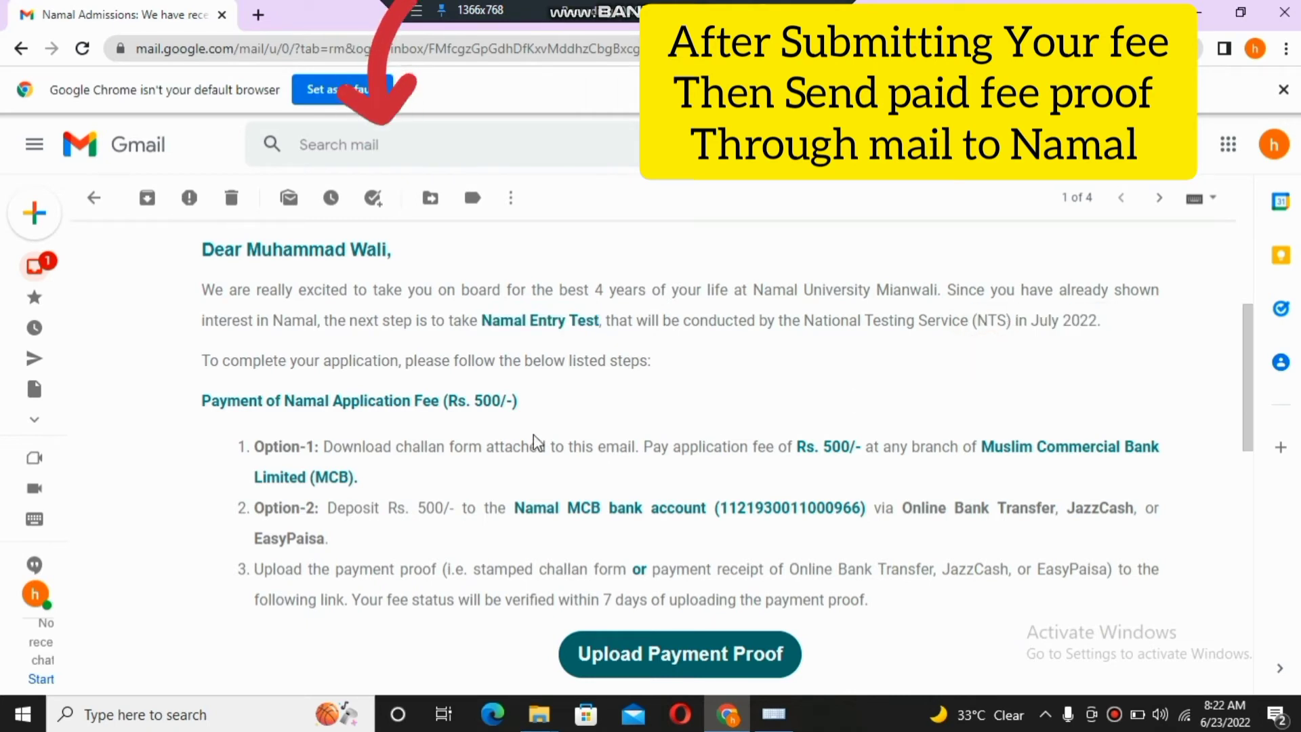
pyautogui.click(584, 400)
pyautogui.moveTo(983, 441); pyautogui.dragTo(1258, 466)
pyautogui.click(1180, 433)
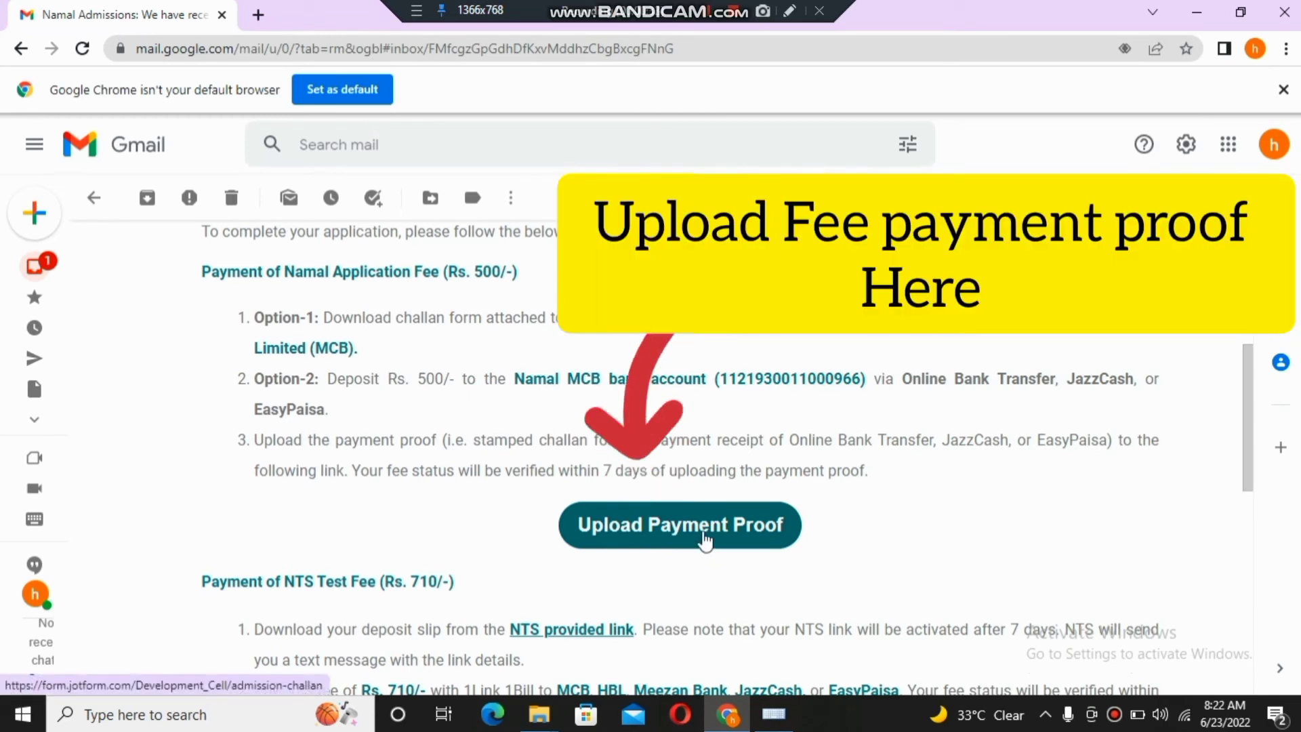
# - Open the Upload Payment Proof form from the Gmail message and begin entering the CNIC / B-Form number
pyautogui.click(622, 530)
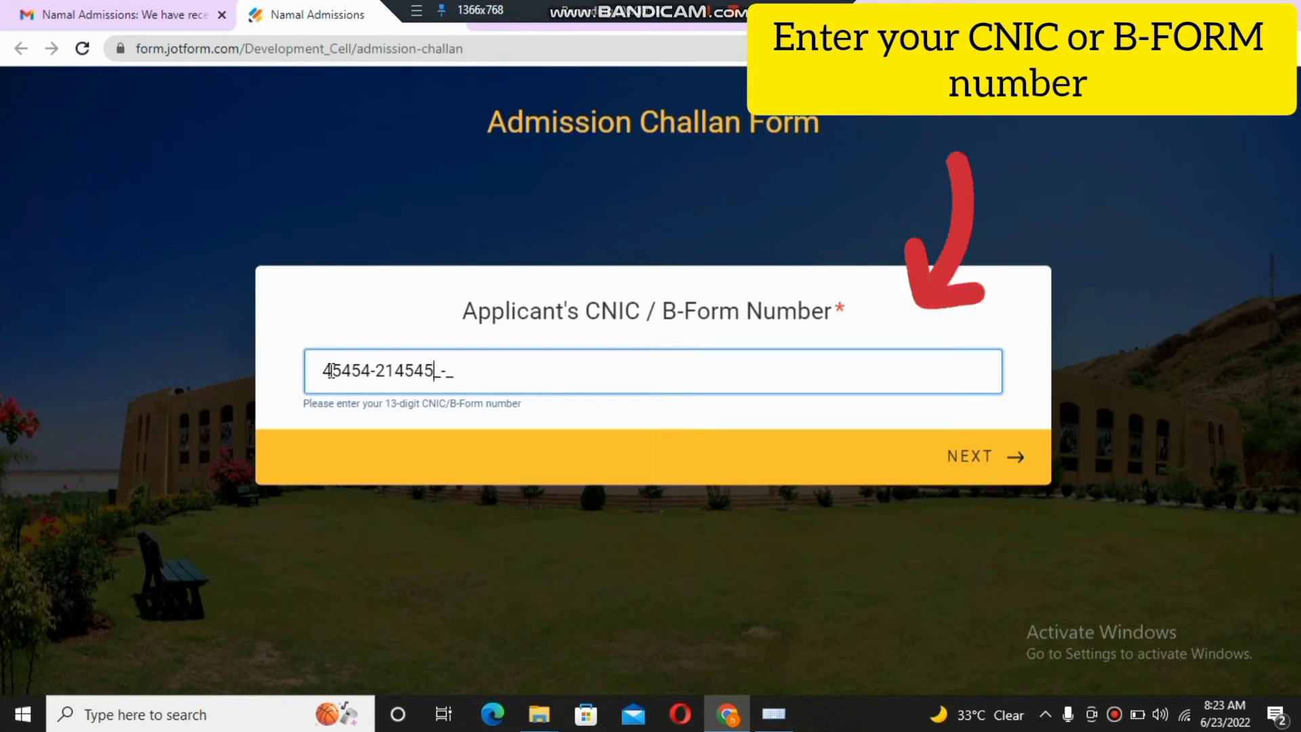
pyautogui.write('2-')
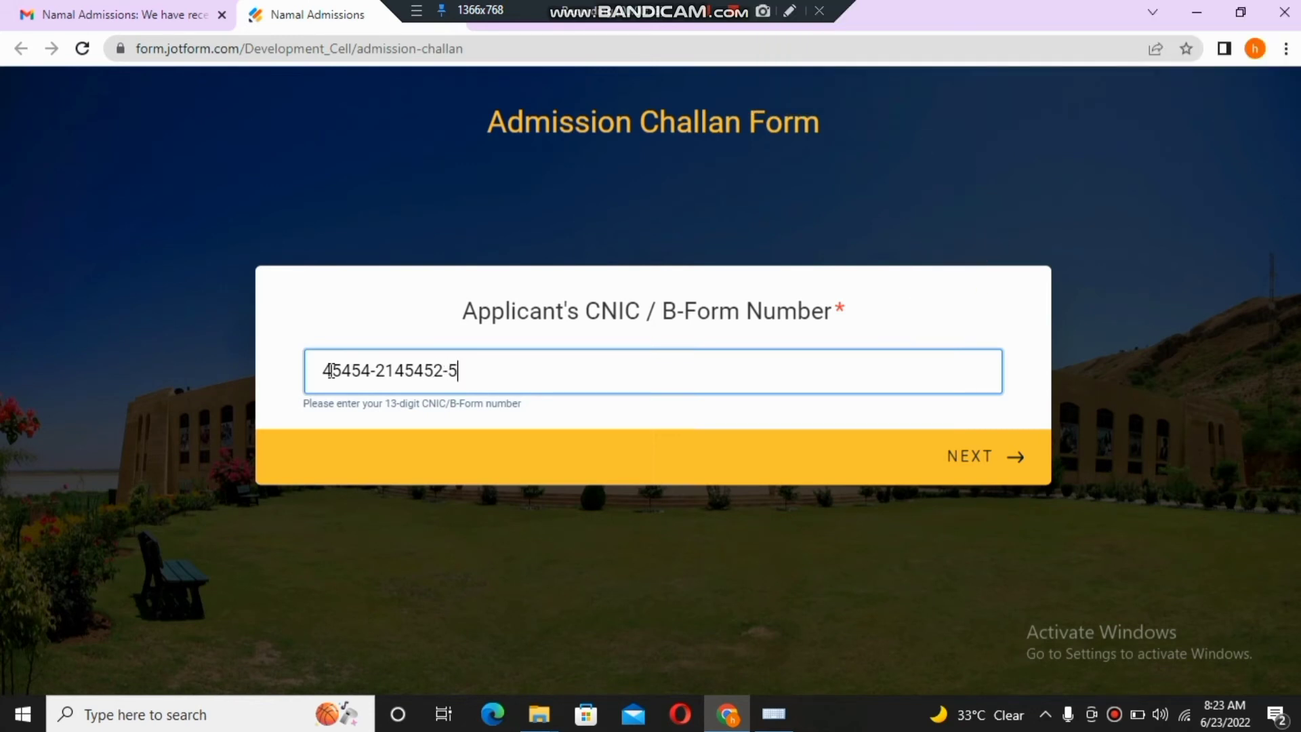
pyautogui.write('5')
# - Enter the applicant's full name on step 2 and continue to the Email Address question
pyautogui.press('Return')
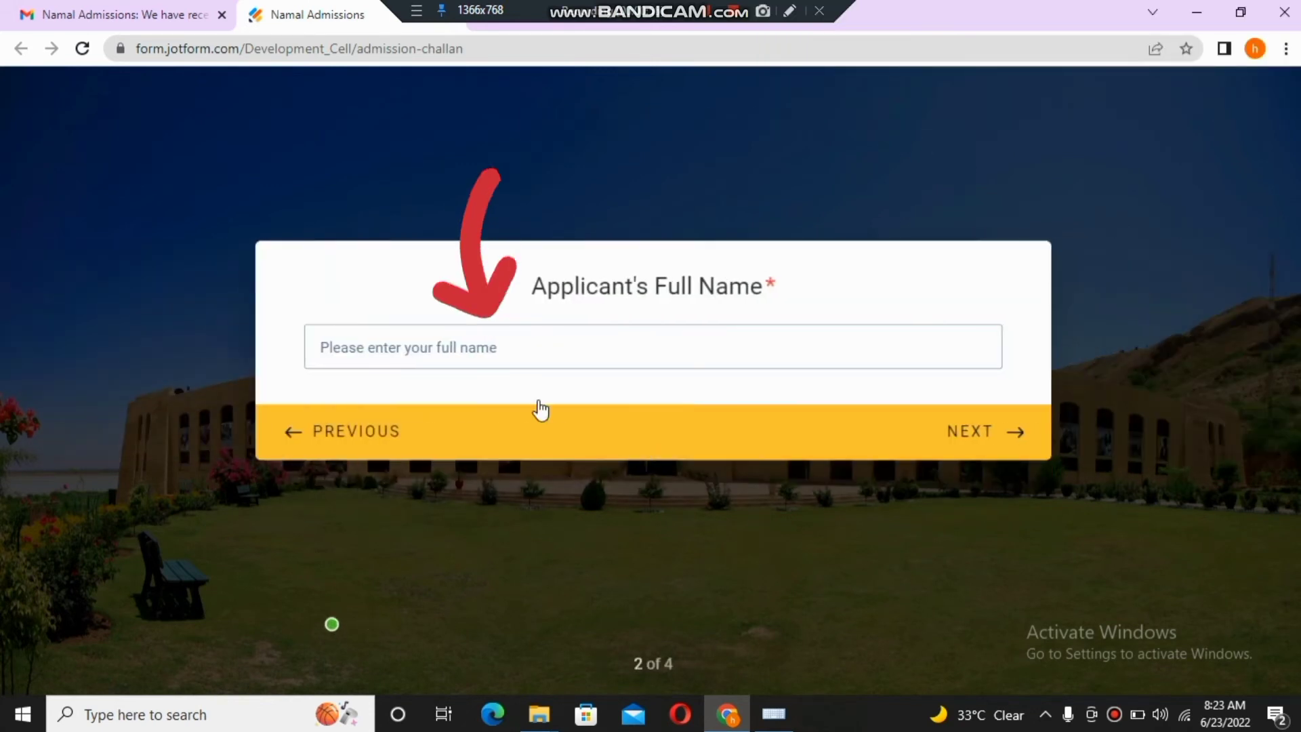
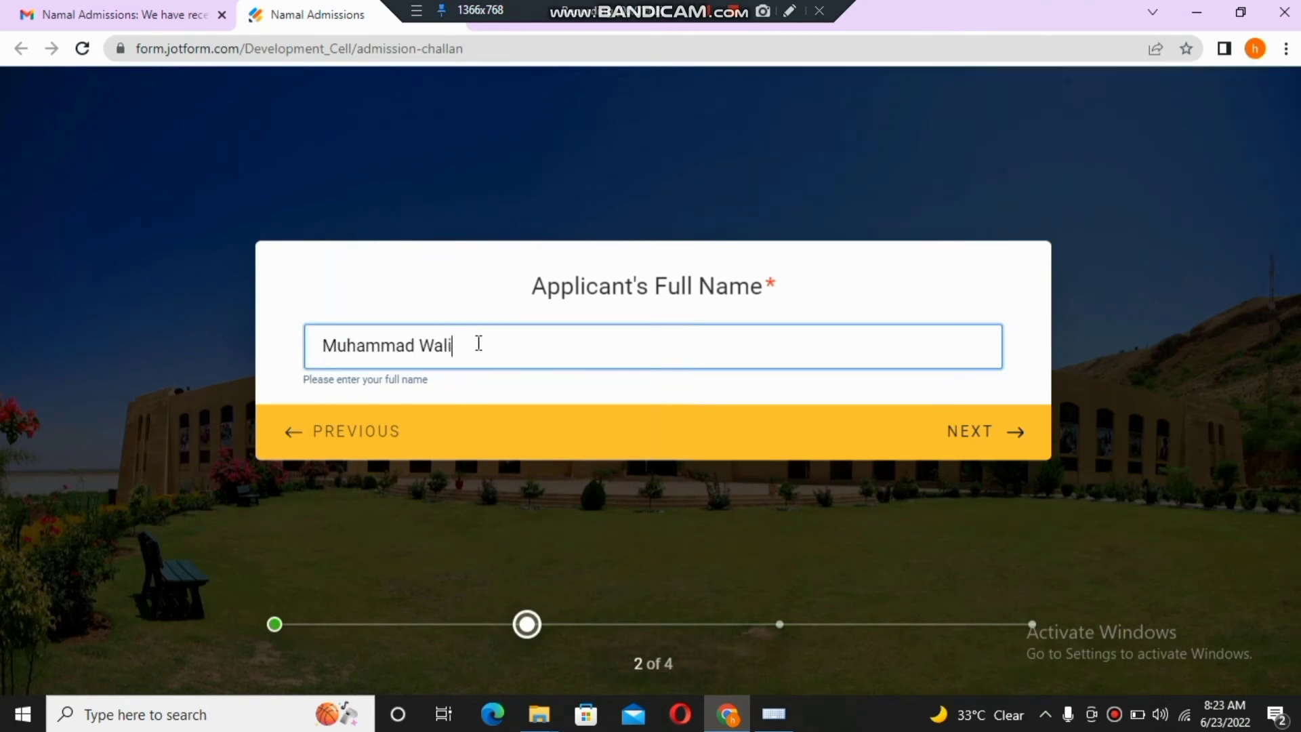
pyautogui.press('Return')
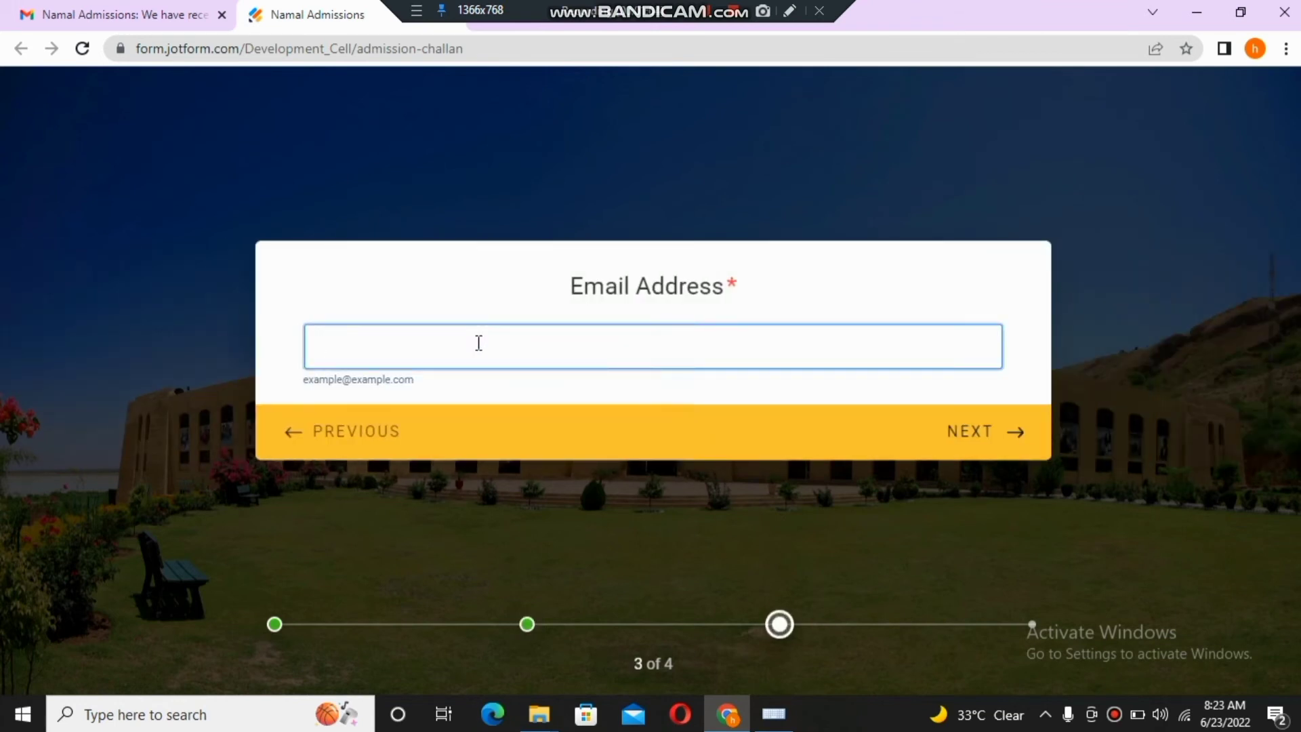
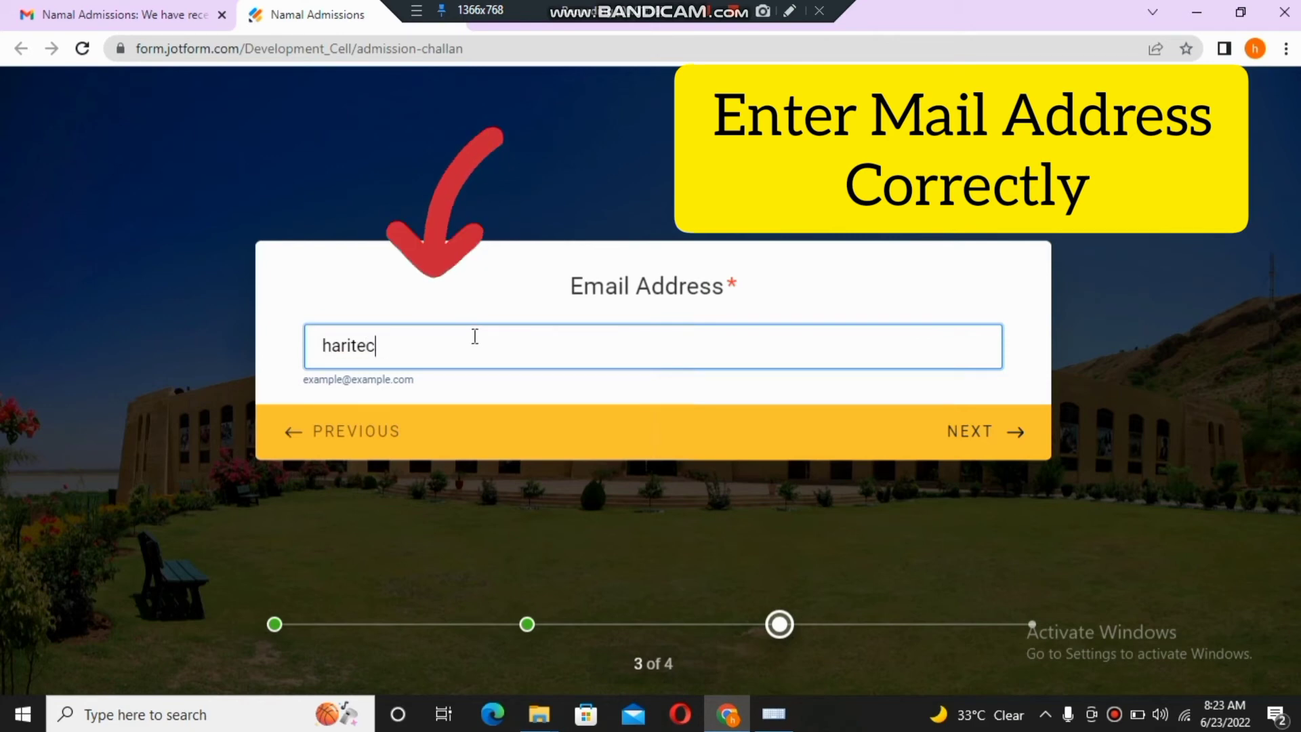
# - Type the applicant's Gmail address, inserting the @ sign via the on-screen keyboard and ending with gmail.com
pyautogui.moveTo(773, 713)
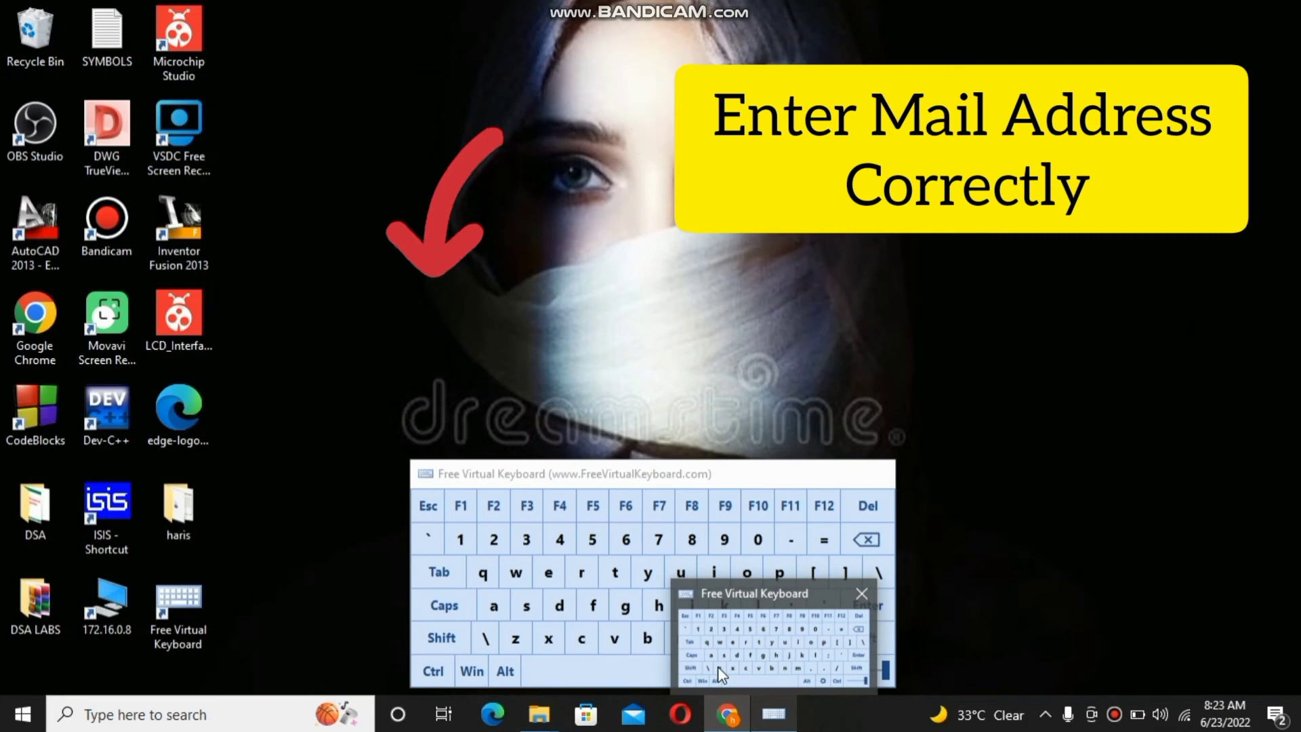
pyautogui.click(717, 665)
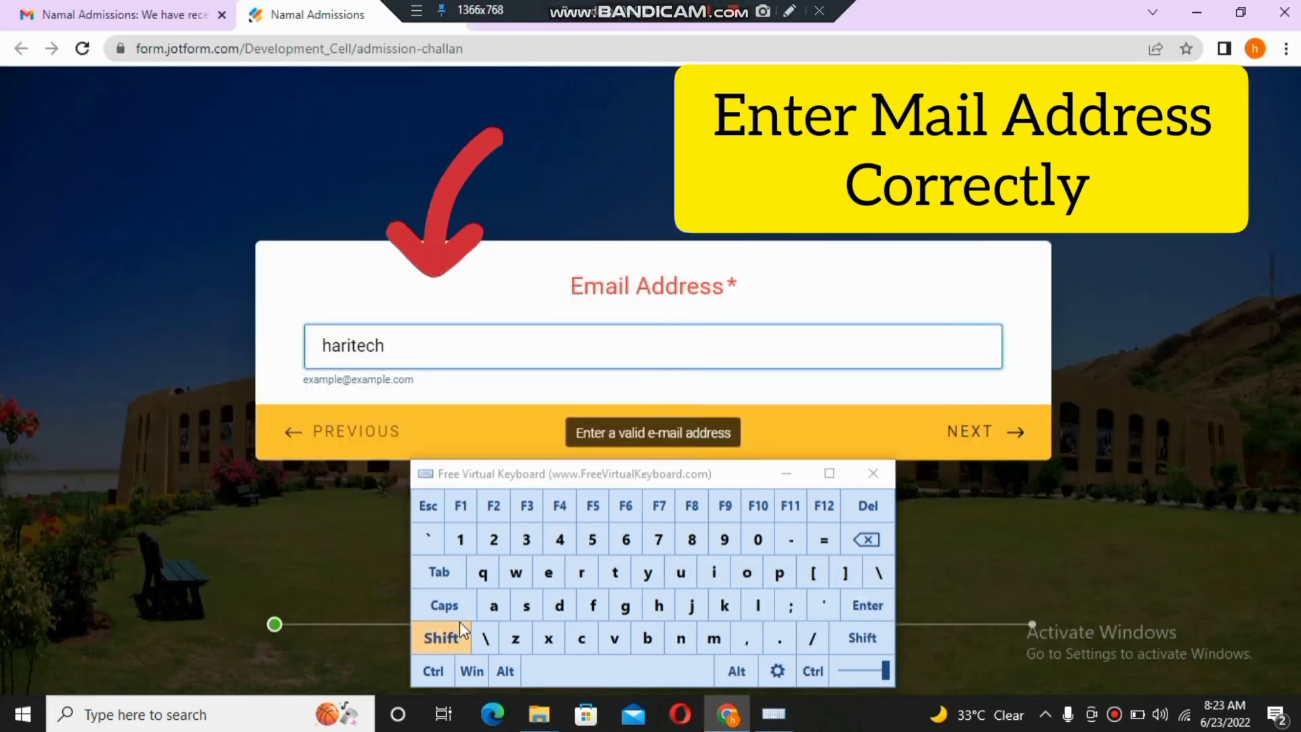
pyautogui.click(457, 608)
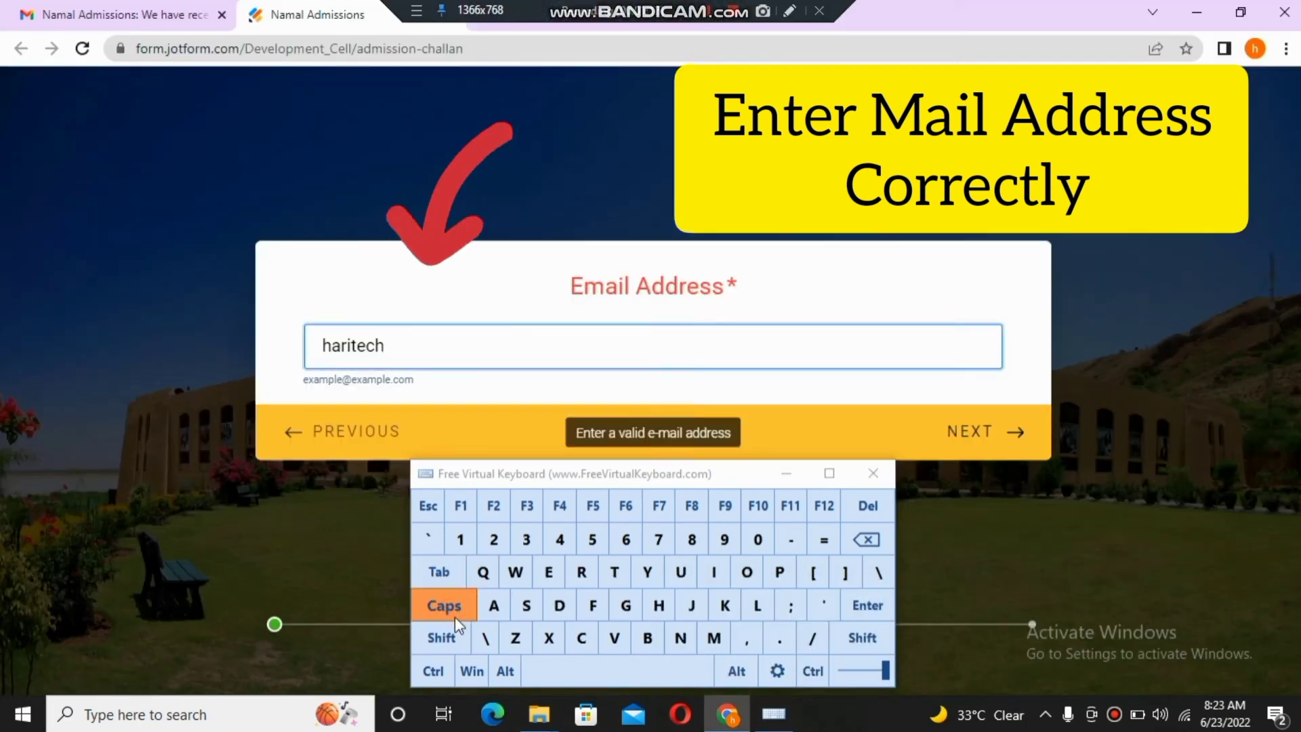
pyautogui.click(450, 629)
pyautogui.click(488, 542)
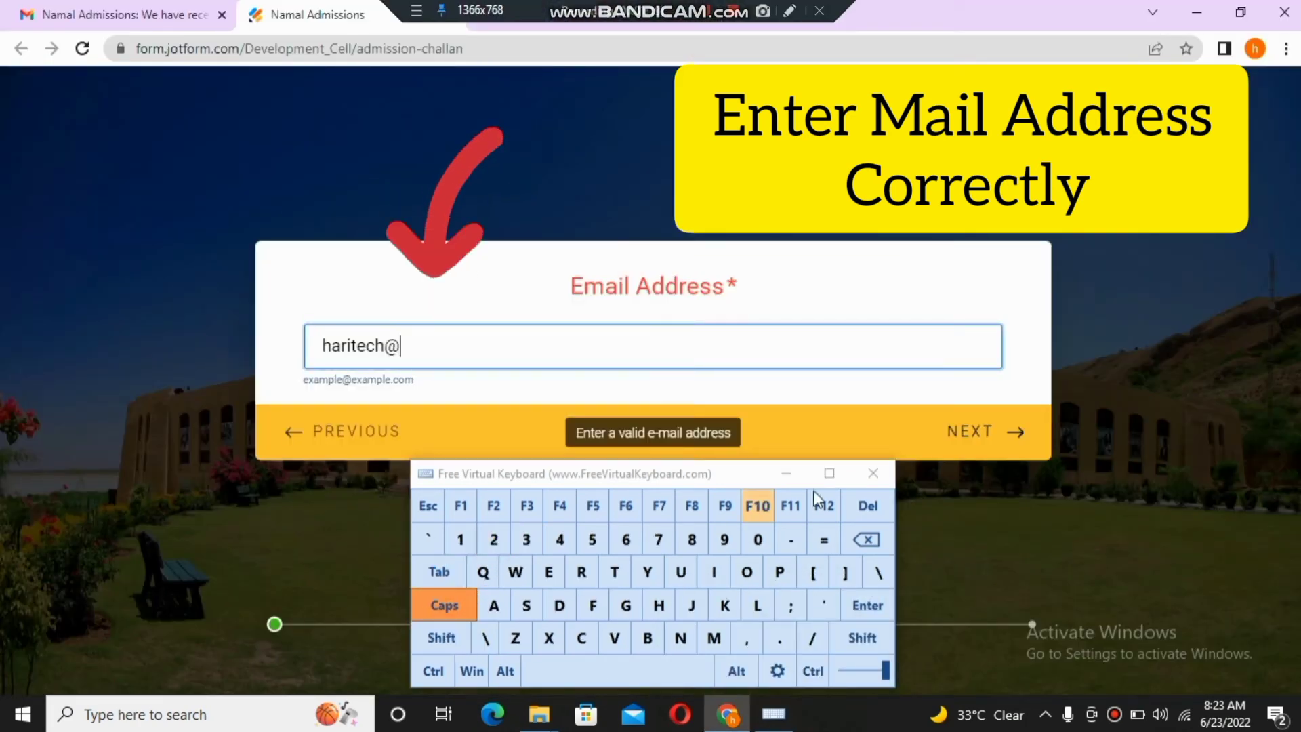
pyautogui.click(802, 472)
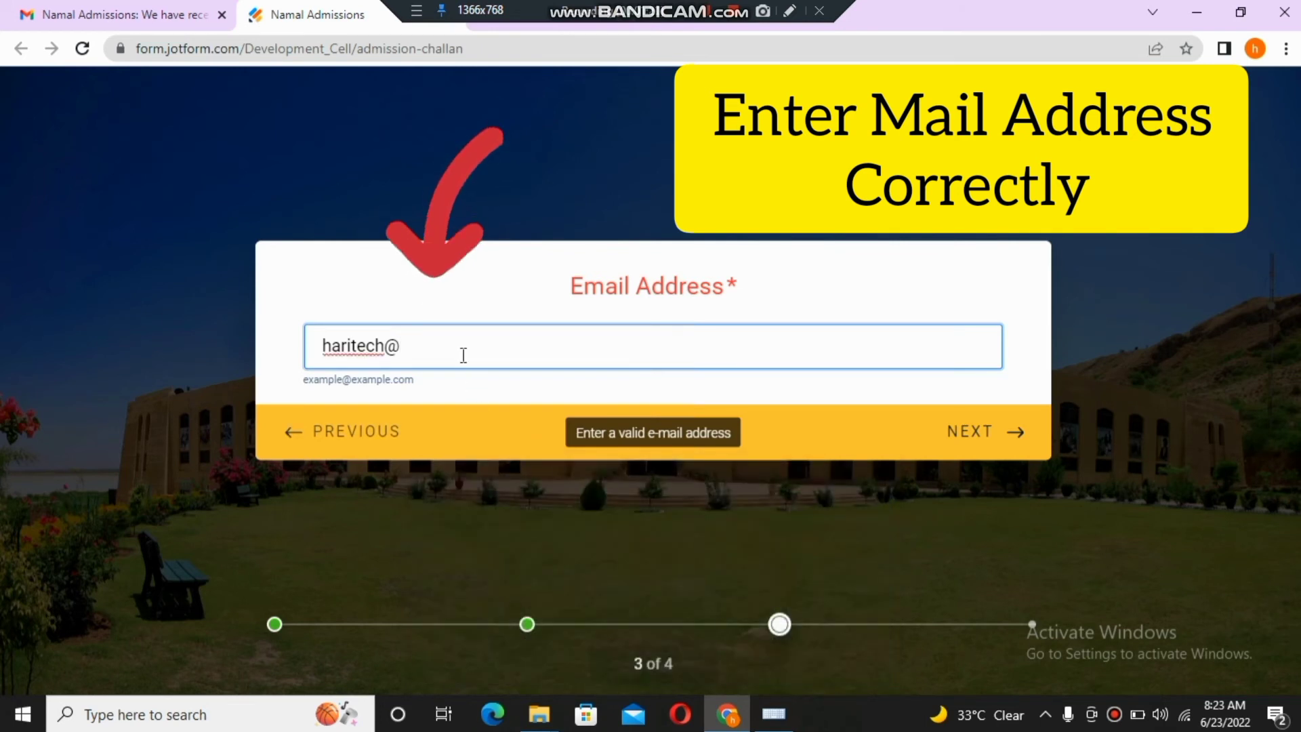
pyautogui.write('GMAIL')
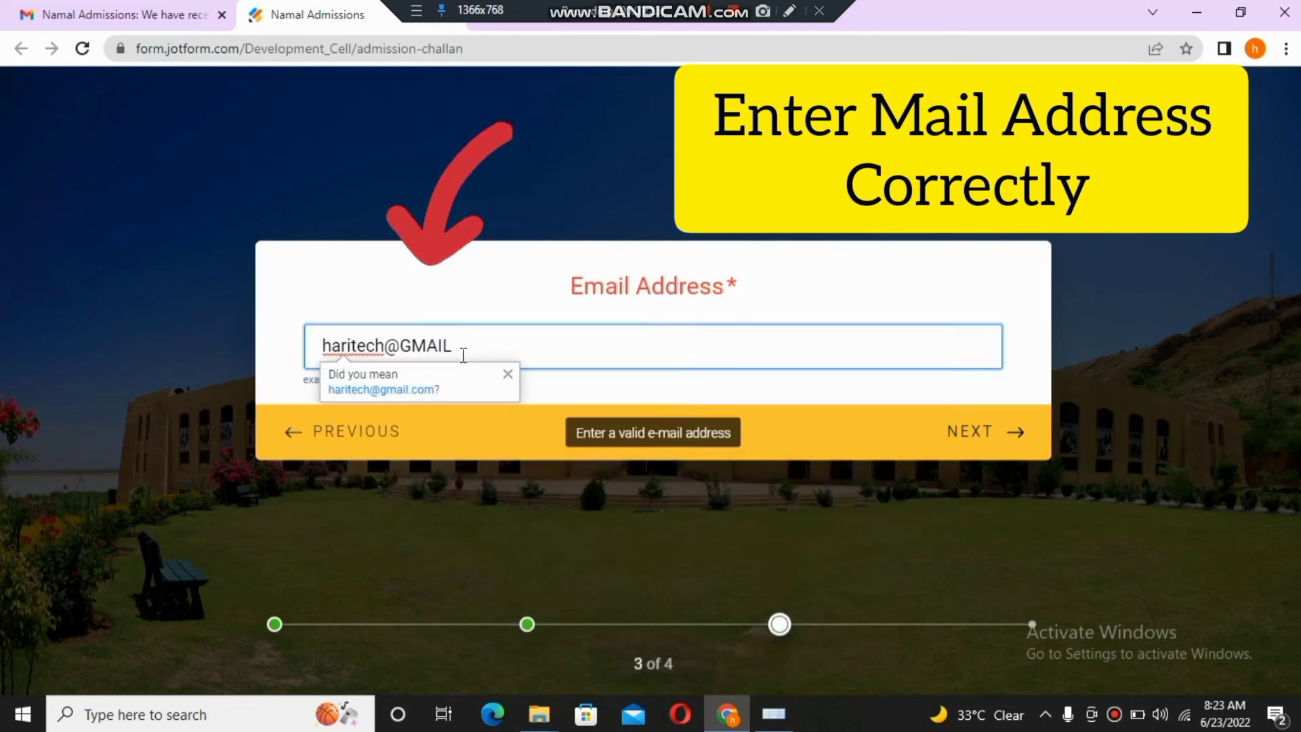
pyautogui.press('BackSpace')
pyautogui.press('BackSpace')
pyautogui.press('BackSpace')
pyautogui.press('BackSpace')
pyautogui.press('BackSpace')
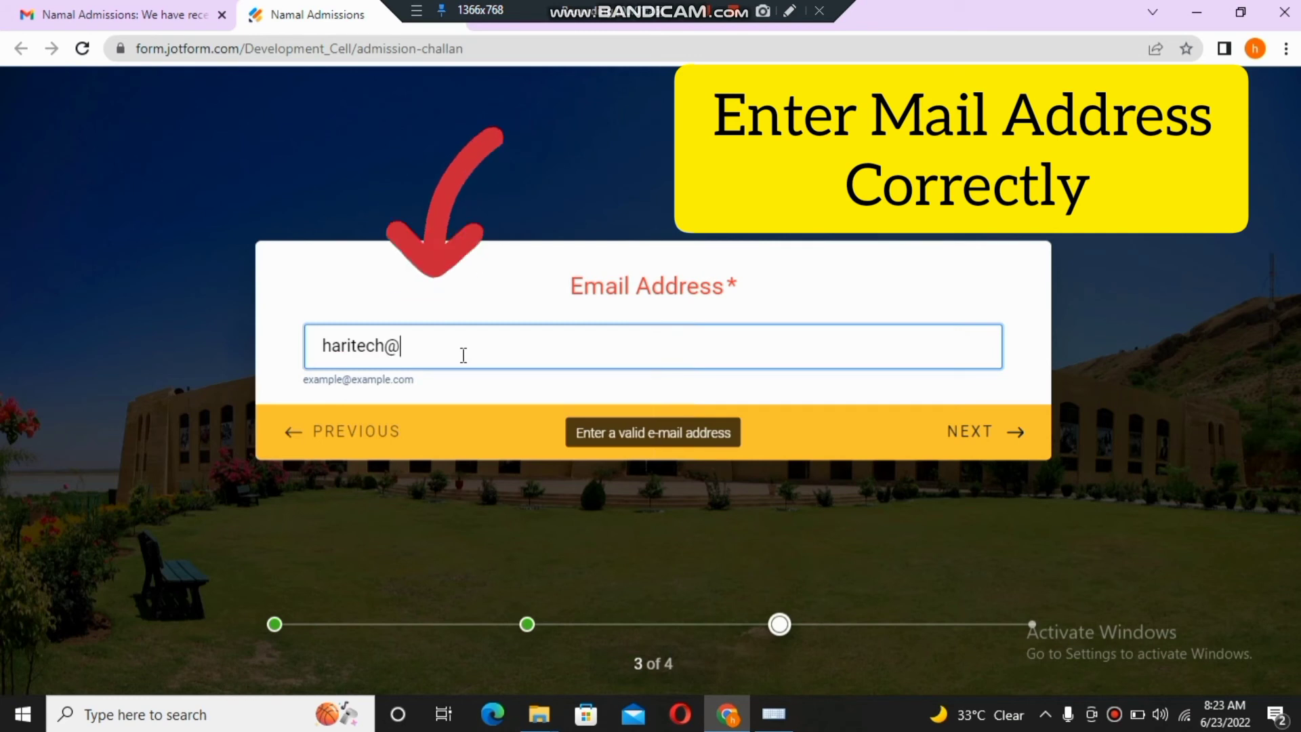
pyautogui.write('gmail.com')
# - On the Payment Proof step, try uploading the PDF file from Downloads
pyautogui.click(973, 451)
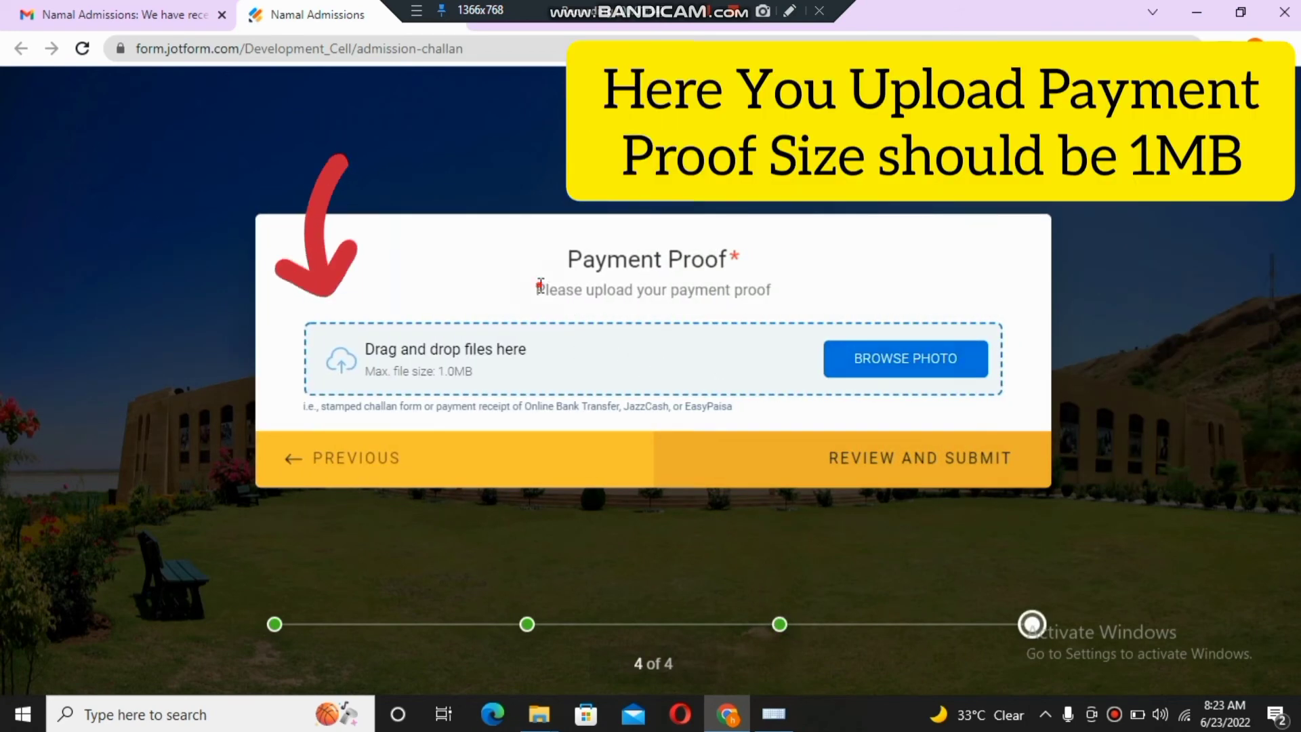
pyautogui.moveTo(536, 290); pyautogui.dragTo(818, 303)
pyautogui.click(818, 303)
pyautogui.click(533, 330)
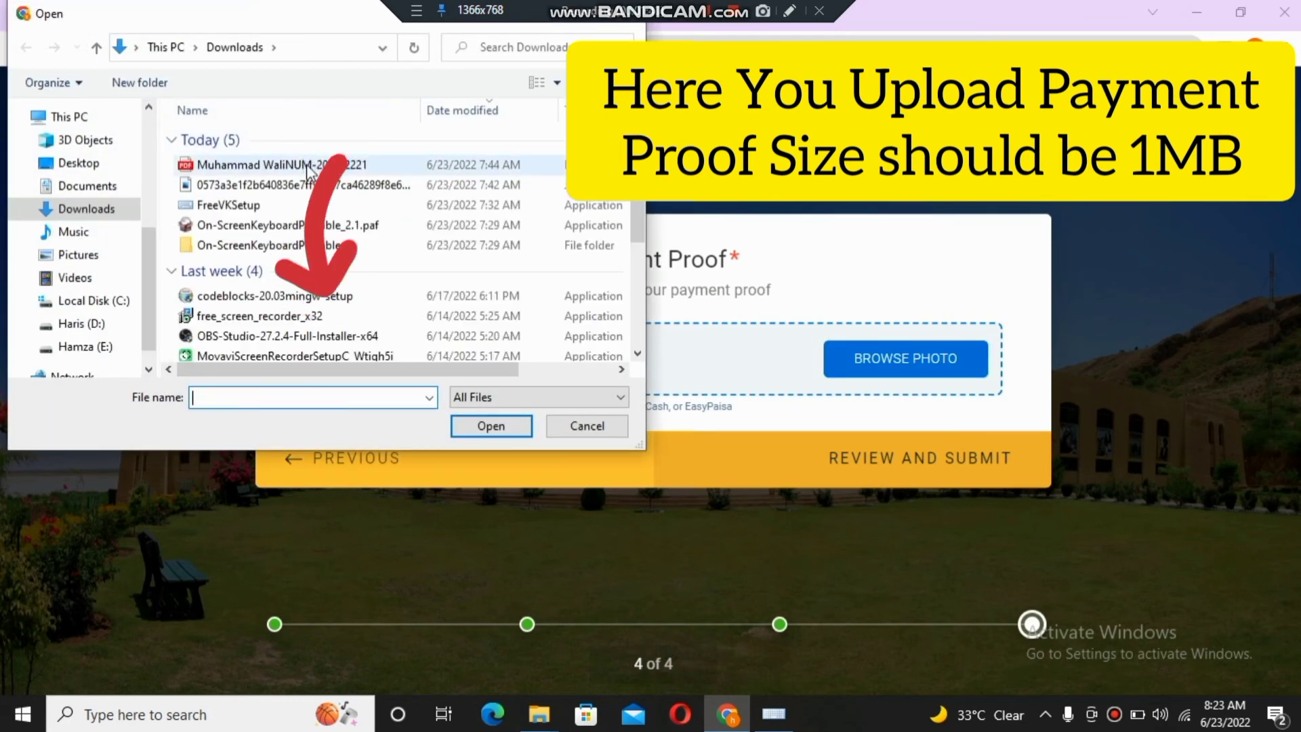
pyautogui.click(308, 170)
pyautogui.click(491, 427)
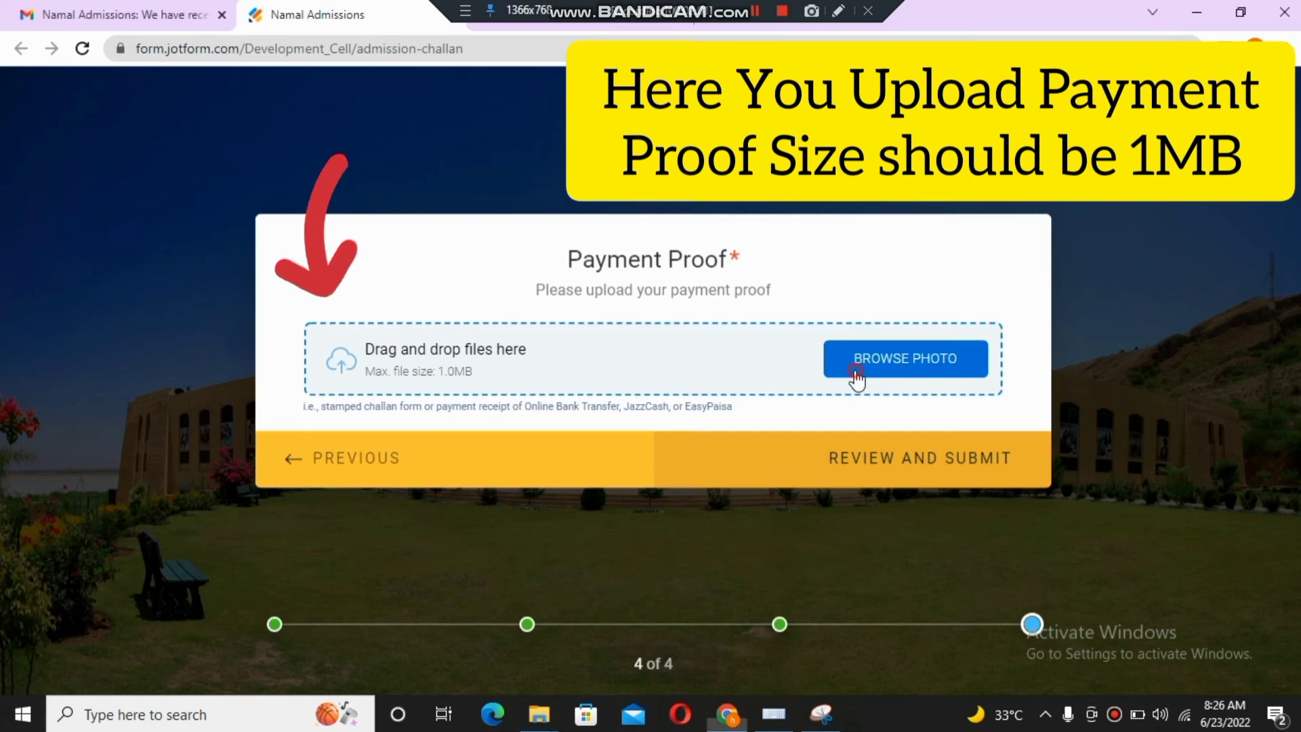
# - Upload the 0.1MB PNG payment-proof image instead, within the 1.0MB limit
pyautogui.click(852, 373)
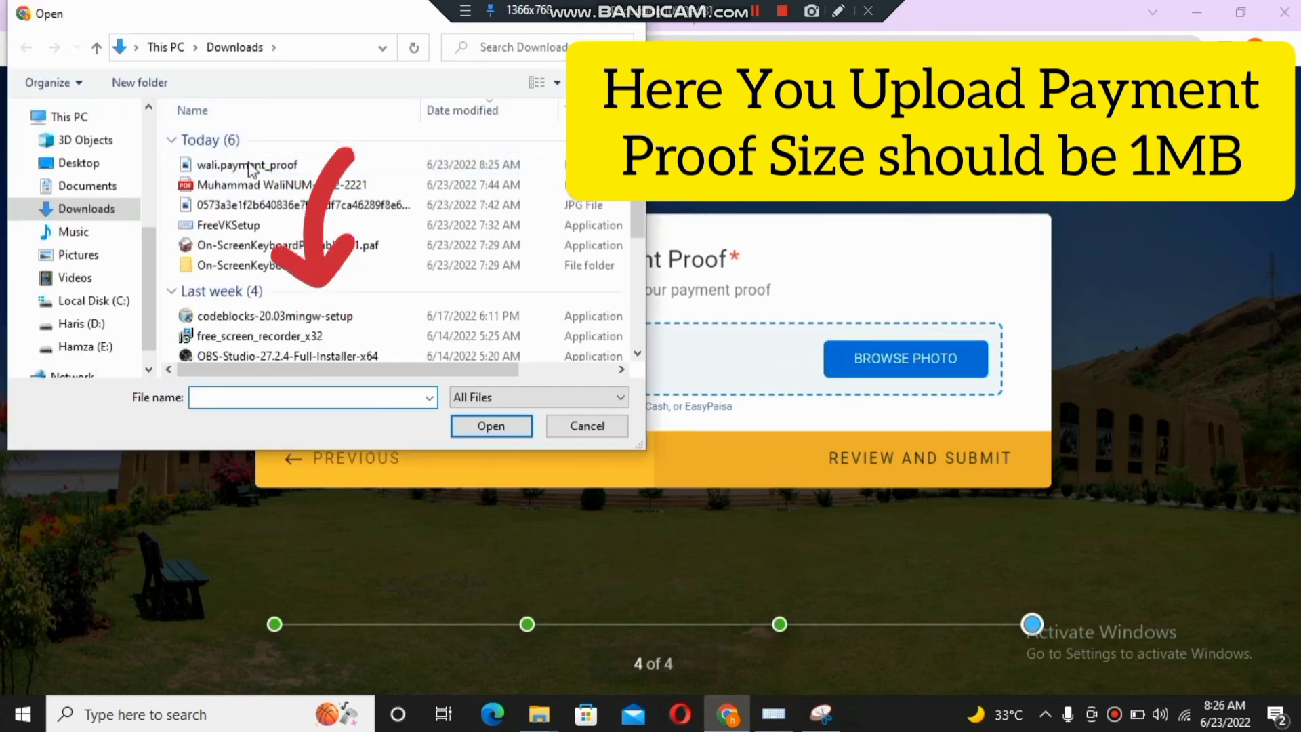
pyautogui.click(250, 166)
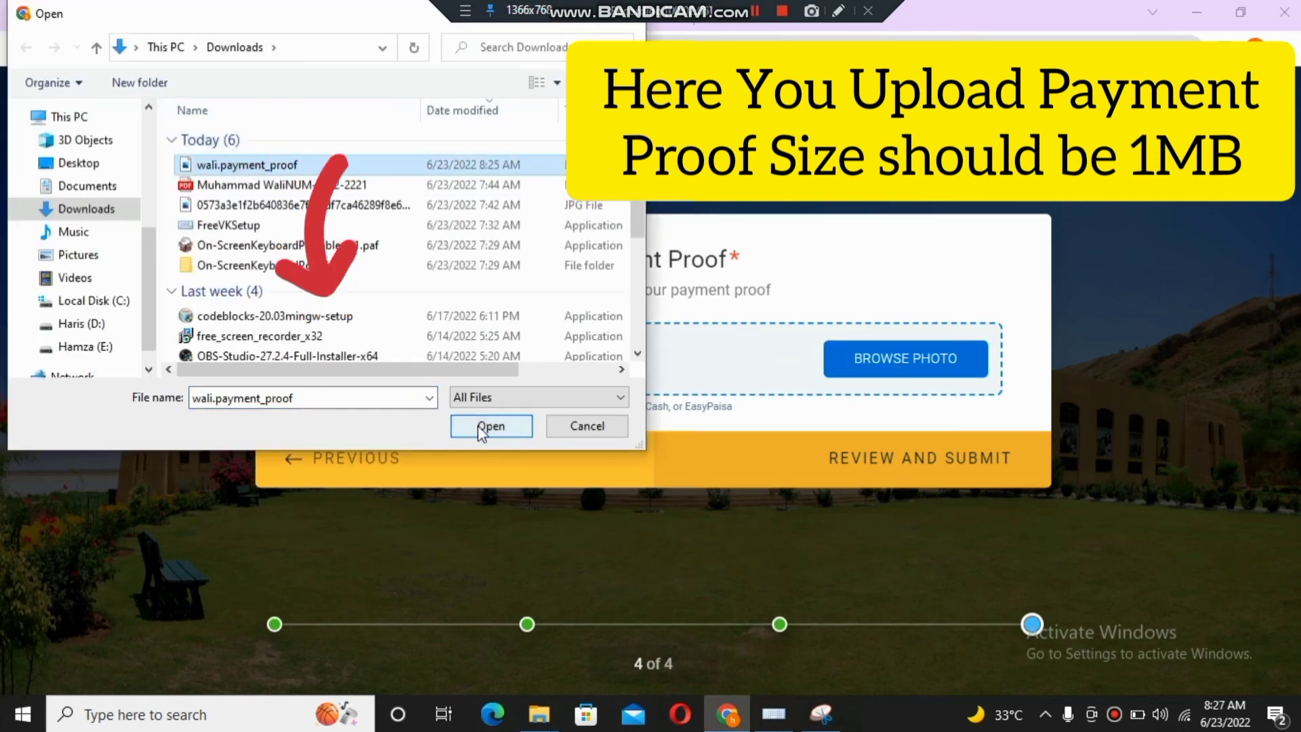
pyautogui.click(479, 429)
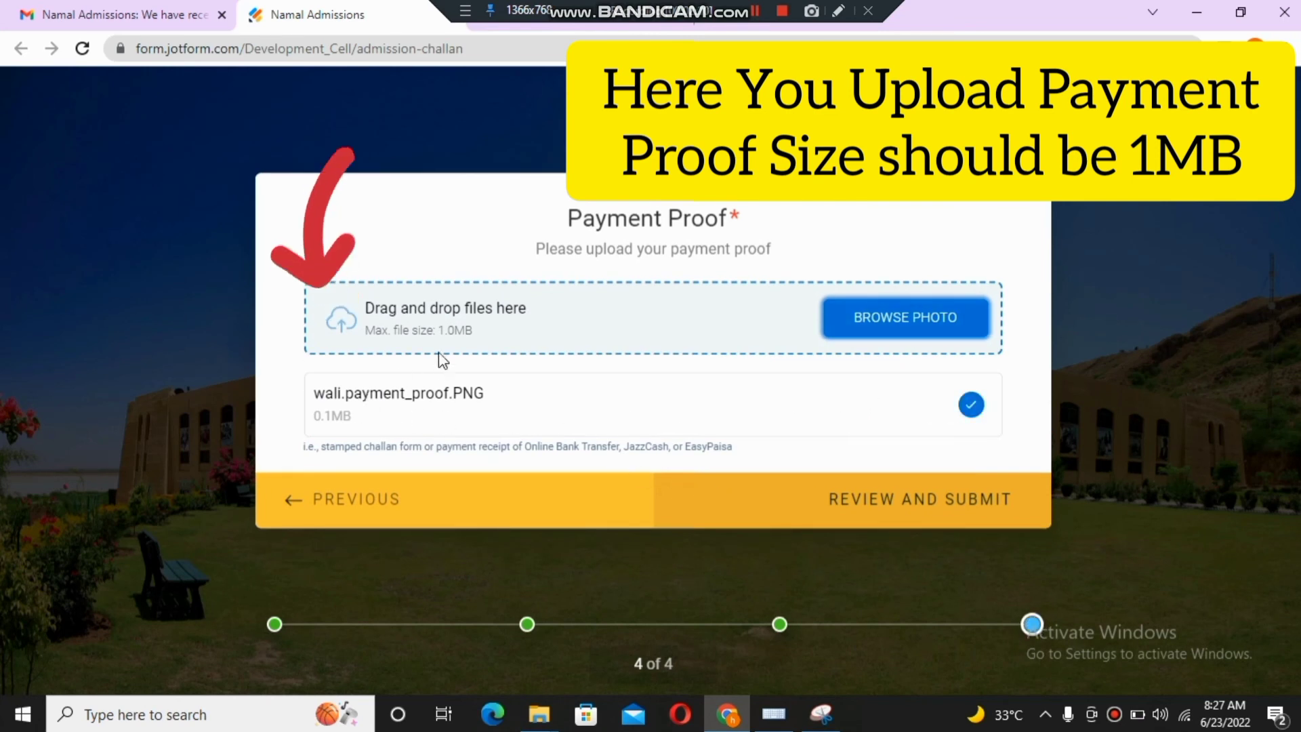
pyautogui.moveTo(438, 329); pyautogui.dragTo(482, 345)
pyautogui.click(461, 380)
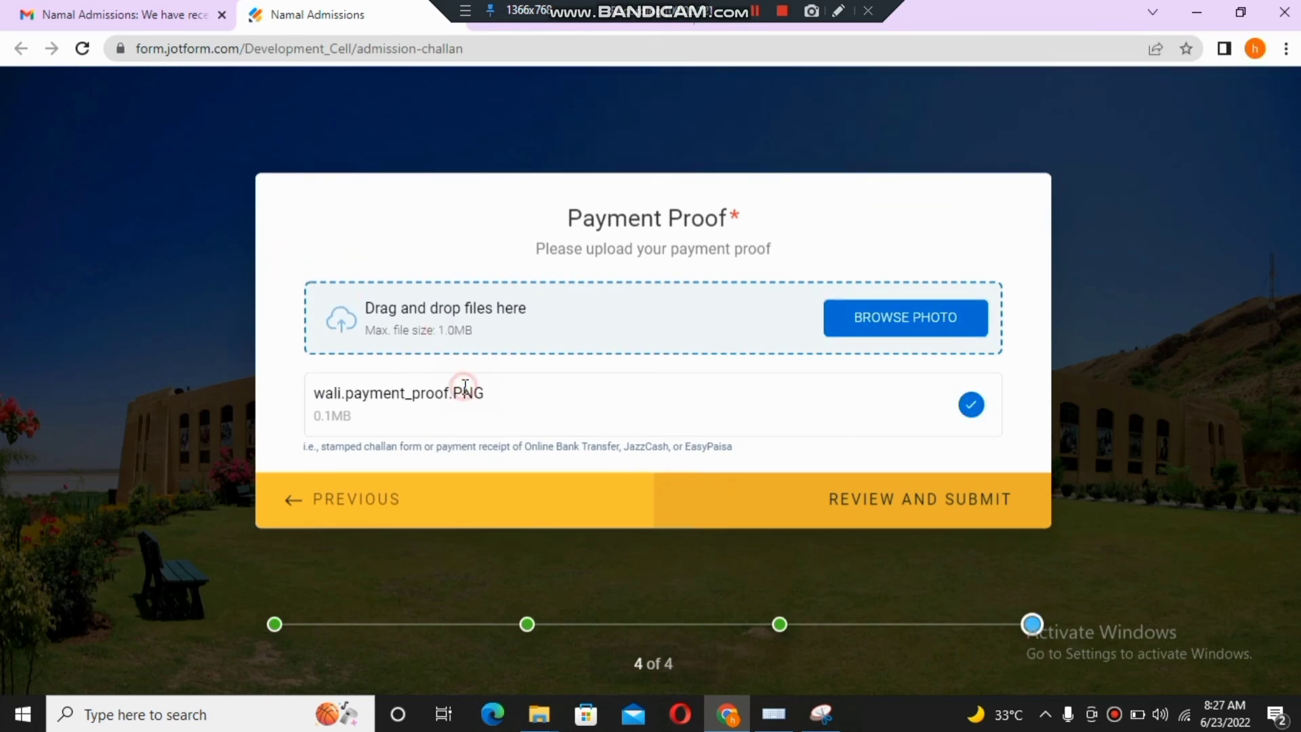
pyautogui.moveTo(309, 417); pyautogui.dragTo(369, 425)
pyautogui.click(368, 422)
# - Review the entered CNIC, name and email, then submit the Admission Challan Form
pyautogui.click(929, 519)
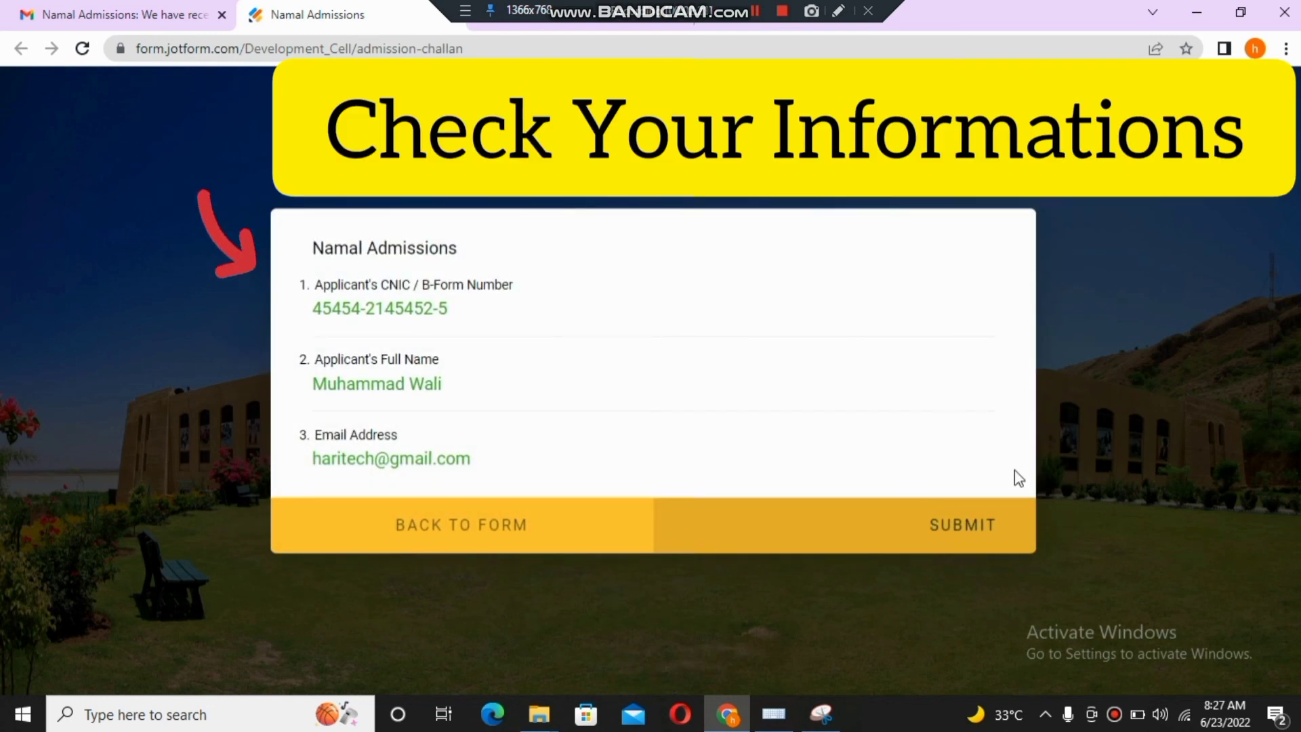
pyautogui.click(961, 535)
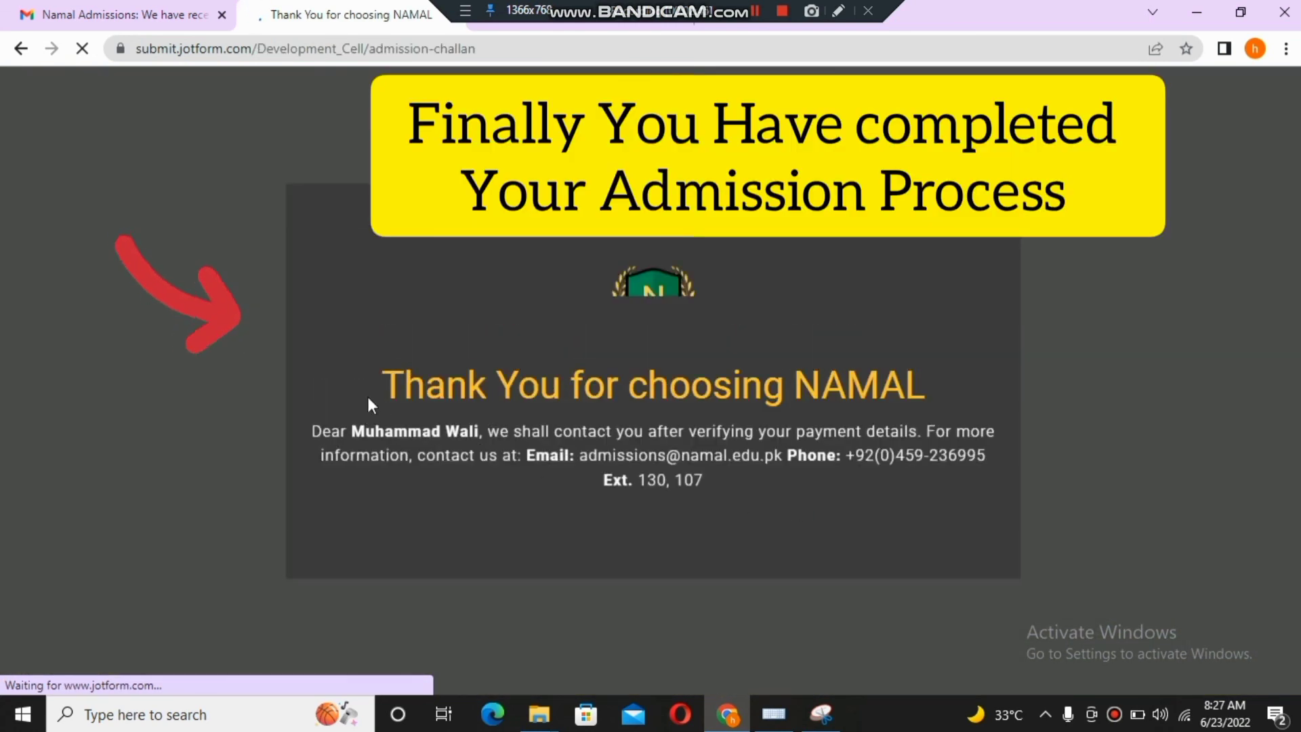
# - Read the 'Thank You for choosing NAMAL' heading and the payment-verification message, highlighting each
pyautogui.moveTo(368, 395); pyautogui.dragTo(950, 410)
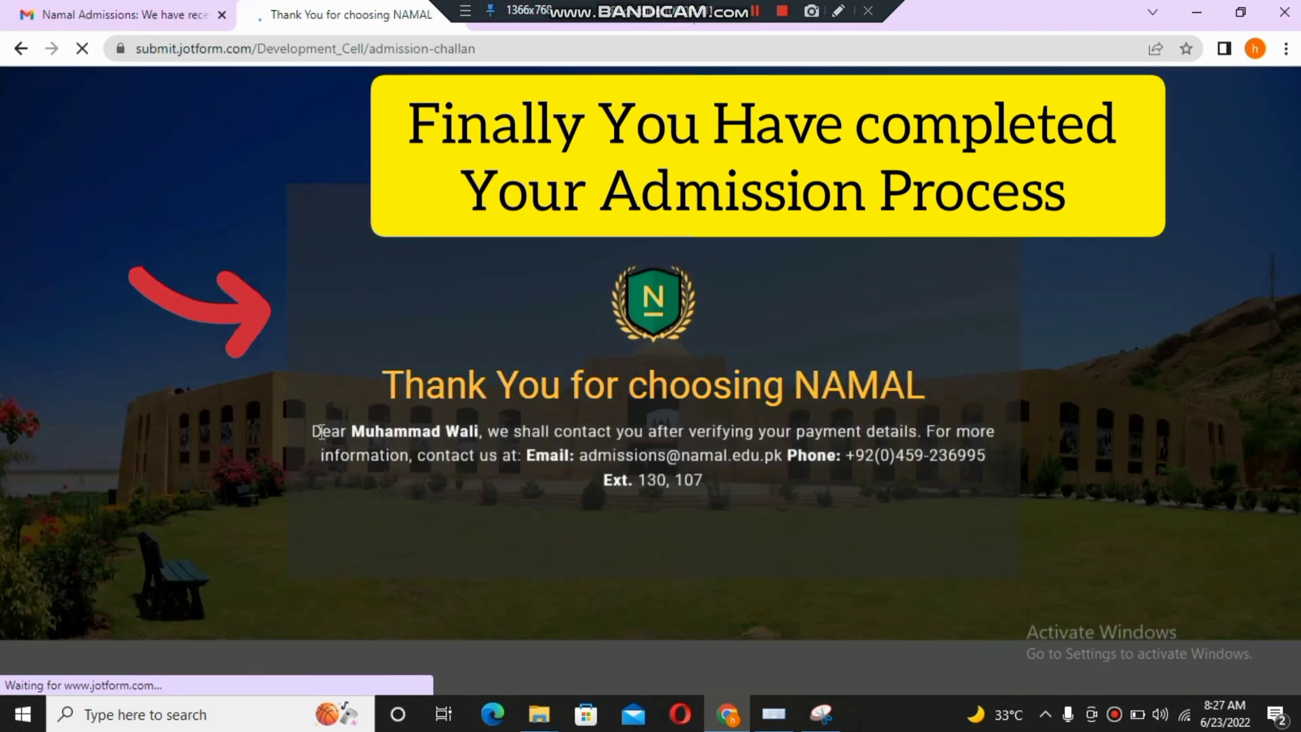
pyautogui.moveTo(312, 431); pyautogui.dragTo(976, 480)
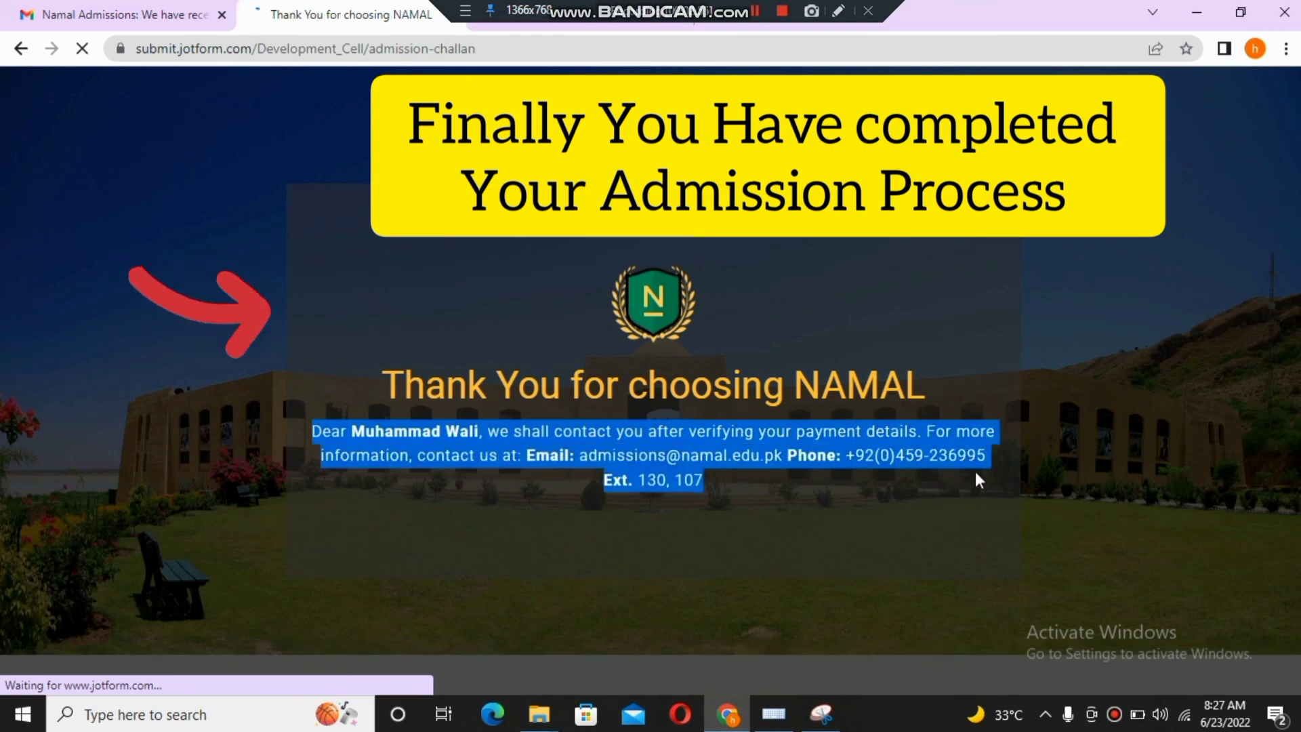
pyautogui.click(874, 543)
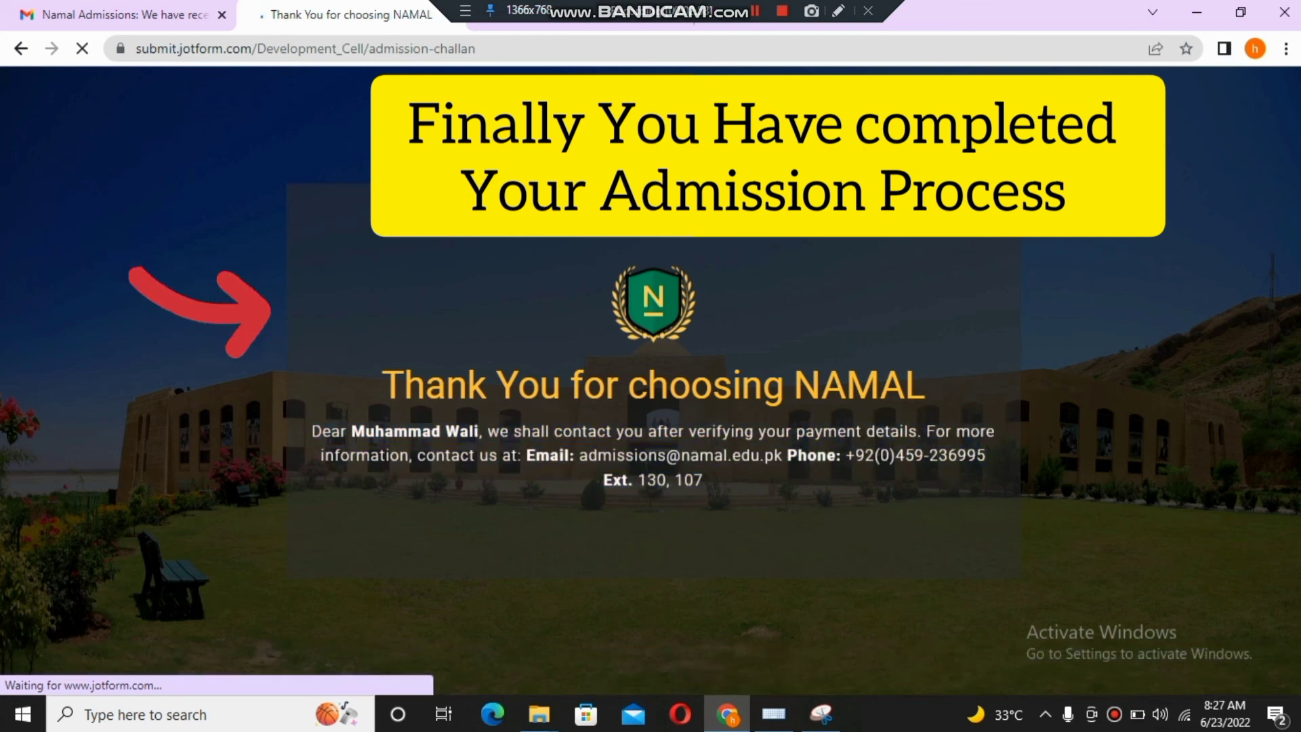